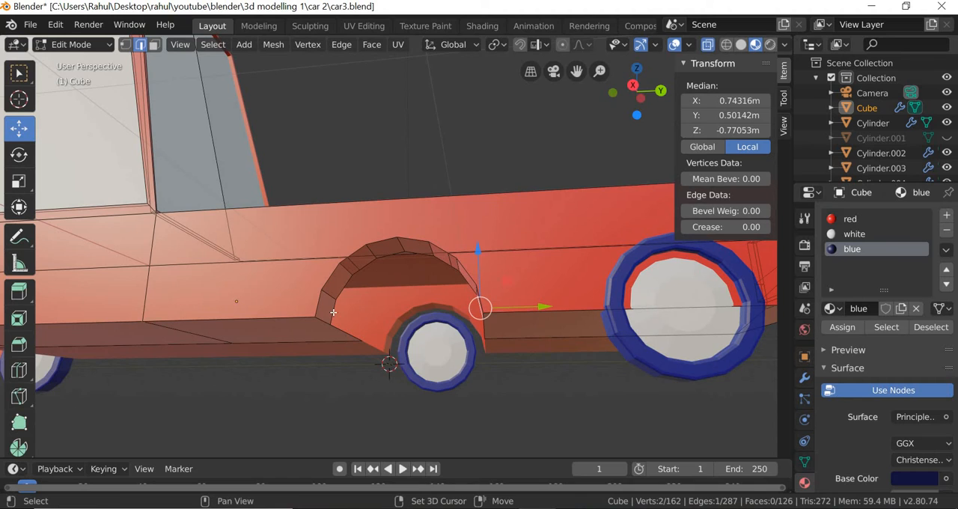
shift+click(334, 313)
right_click(334, 314)
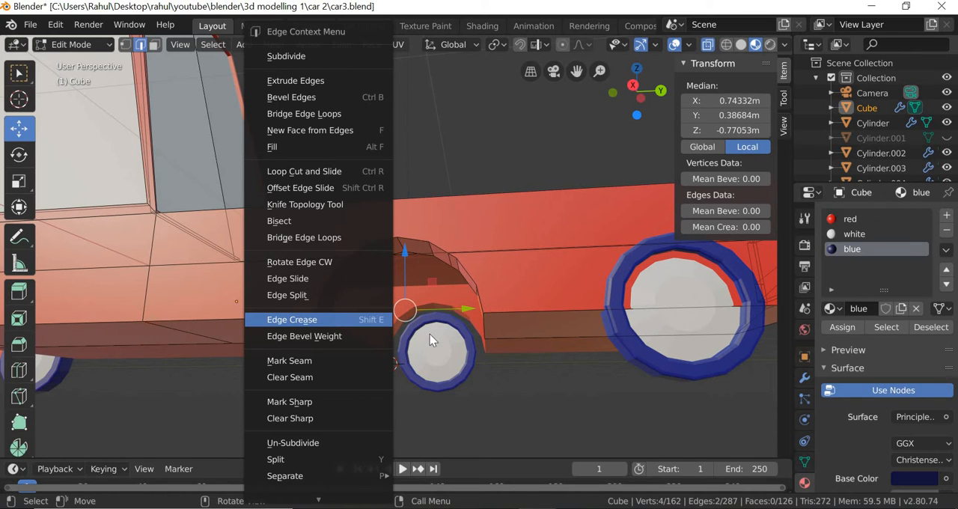
key(Escape)
right_click(334, 320)
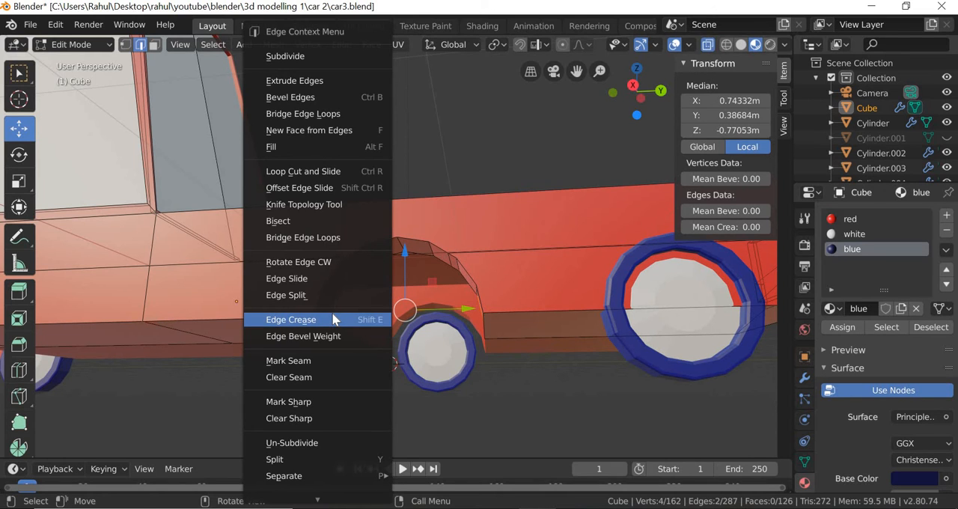
click(605, 432)
middle_drag(619, 434, 530, 355)
click(556, 396)
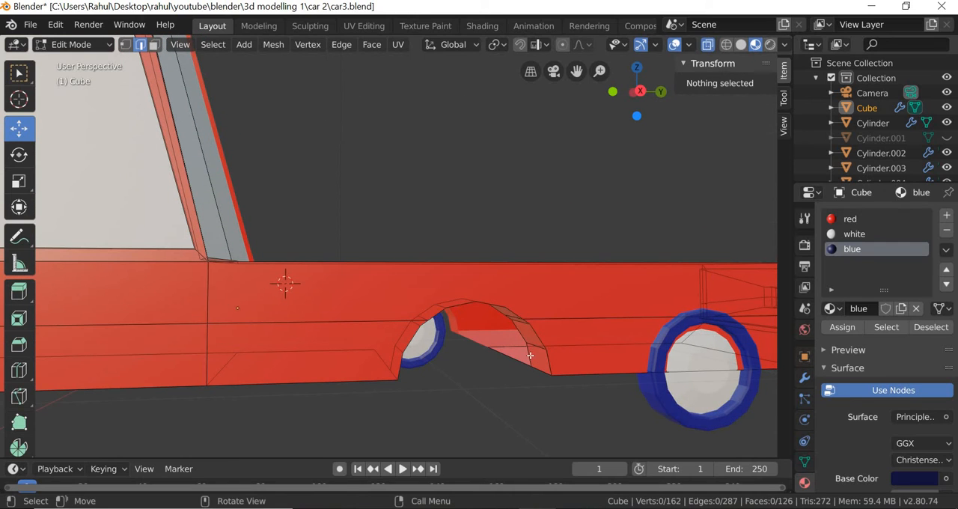
Bridge the lowest pair of opposite inner edges of the open wheel arch with a face.
click(529, 354)
middle_drag(532, 425, 337, 371)
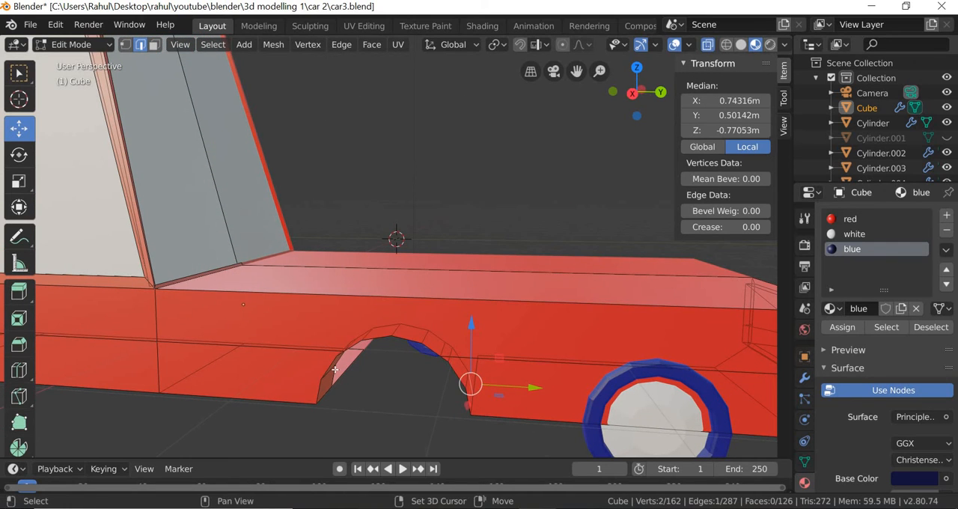
shift+click(335, 369)
key(ctrl+e)
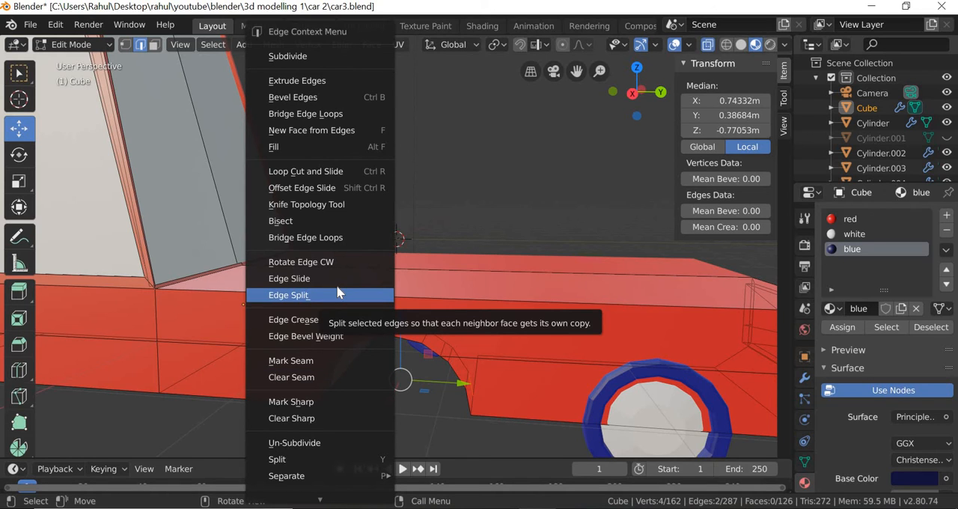
click(300, 114)
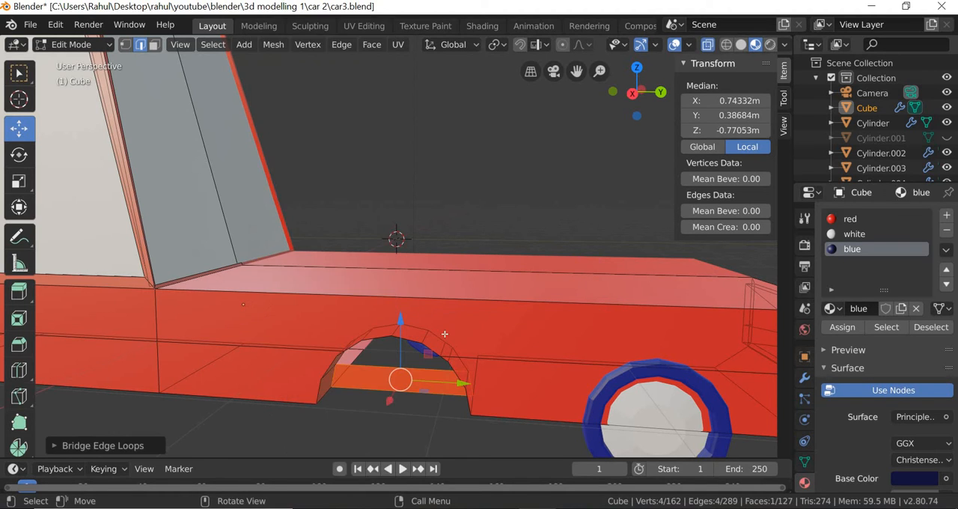
Bridge the second pair of opposite inner arch edges, directly above the first new face.
middle_drag(449, 314, 473, 366)
scroll(578, 348, up, 3)
click(560, 354)
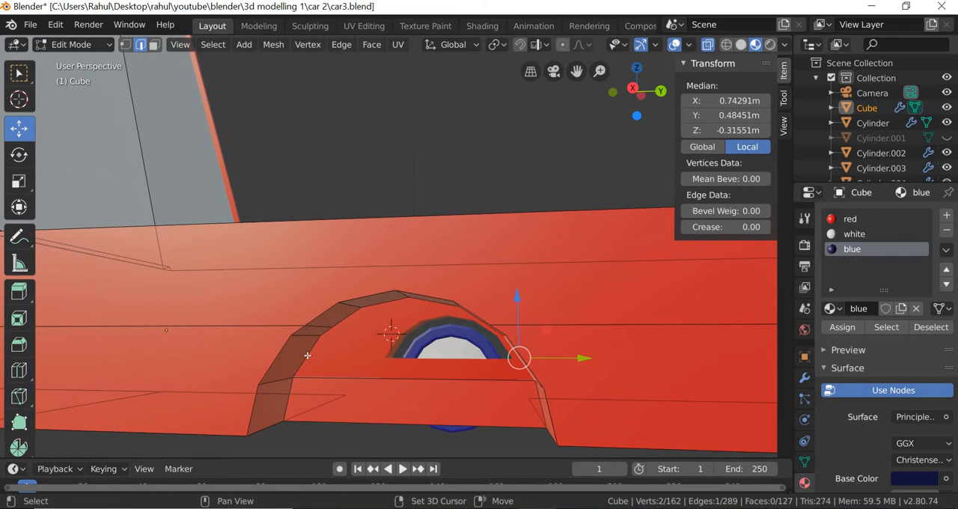
shift+click(307, 355)
right_click(285, 112)
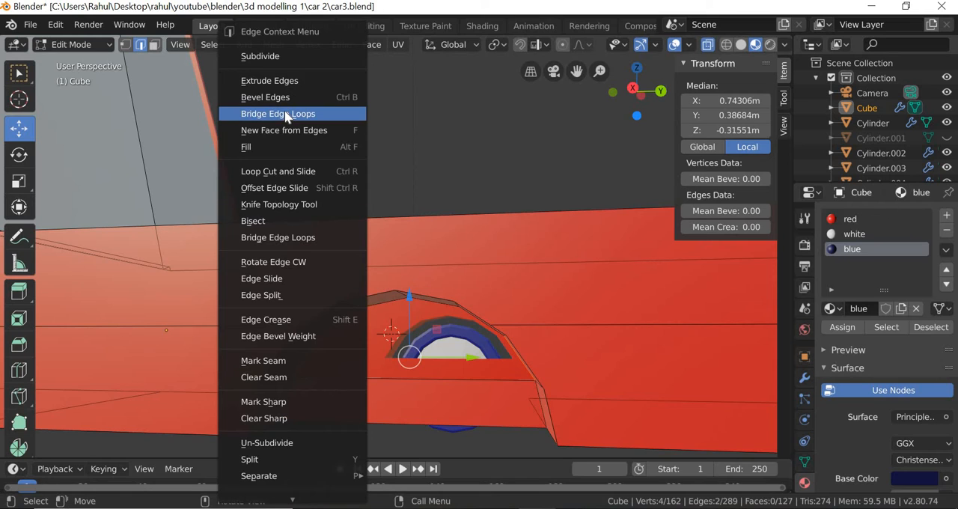
click(285, 112)
Bridge the third, short pair of opposite inner edges of the wheel arch.
middle_drag(549, 371, 548, 257)
click(548, 260)
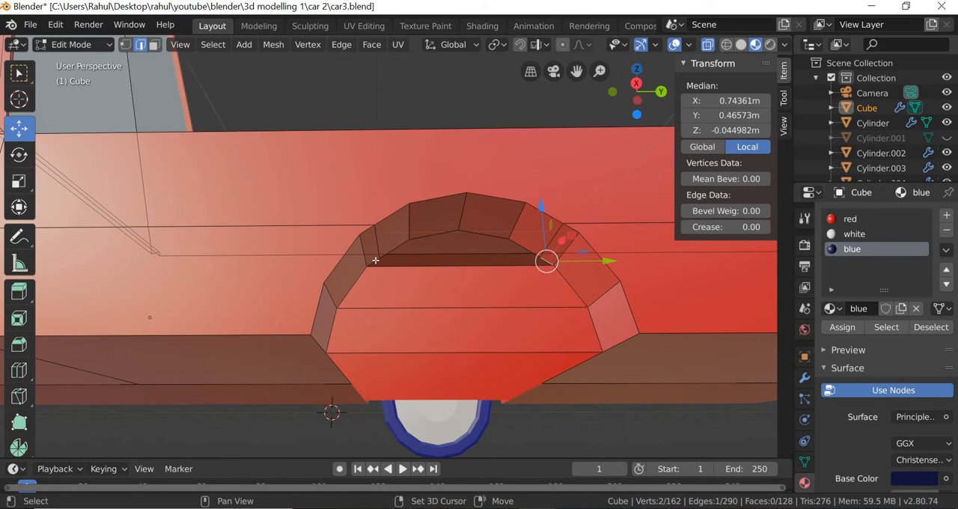
shift+click(375, 260)
right_click(372, 237)
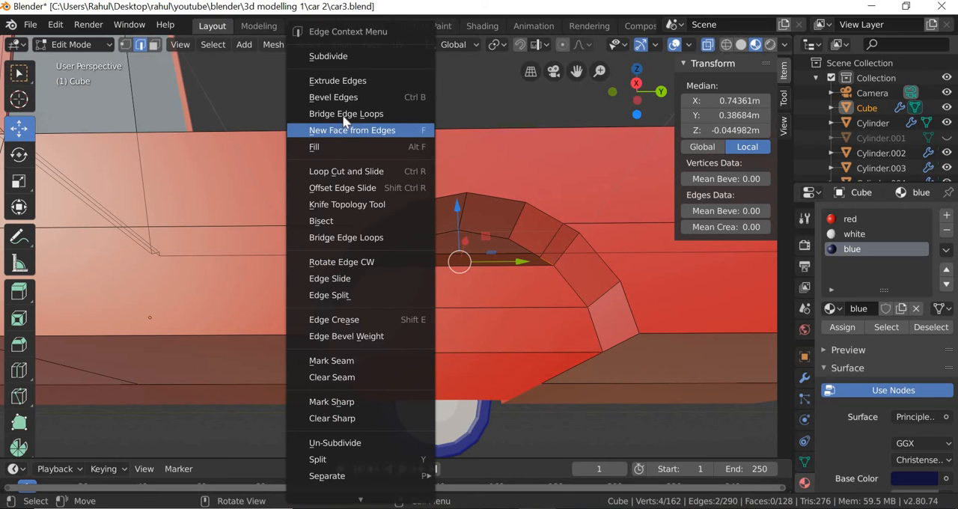
key(Return)
Bridge the fourth pair of inner edges, just below the peak of the wheel arch.
click(504, 250)
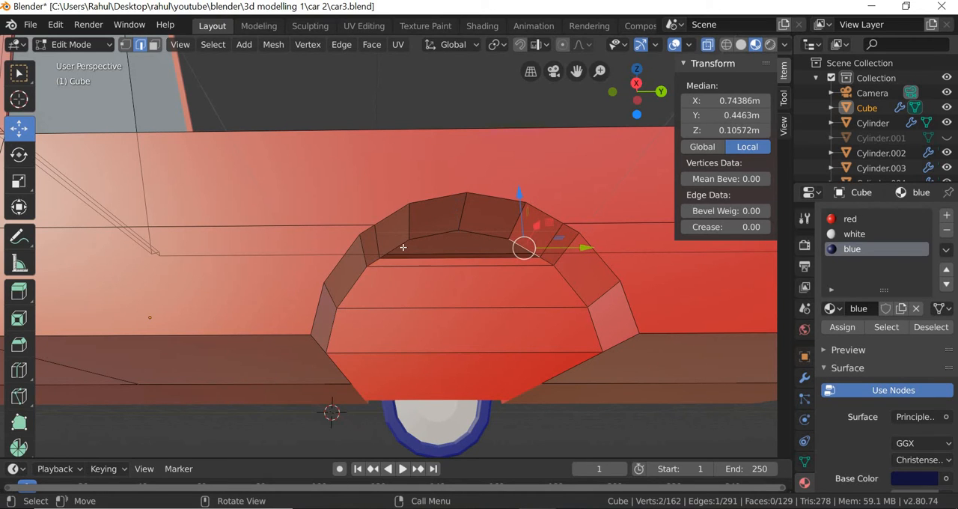
shift+click(402, 244)
right_click(402, 237)
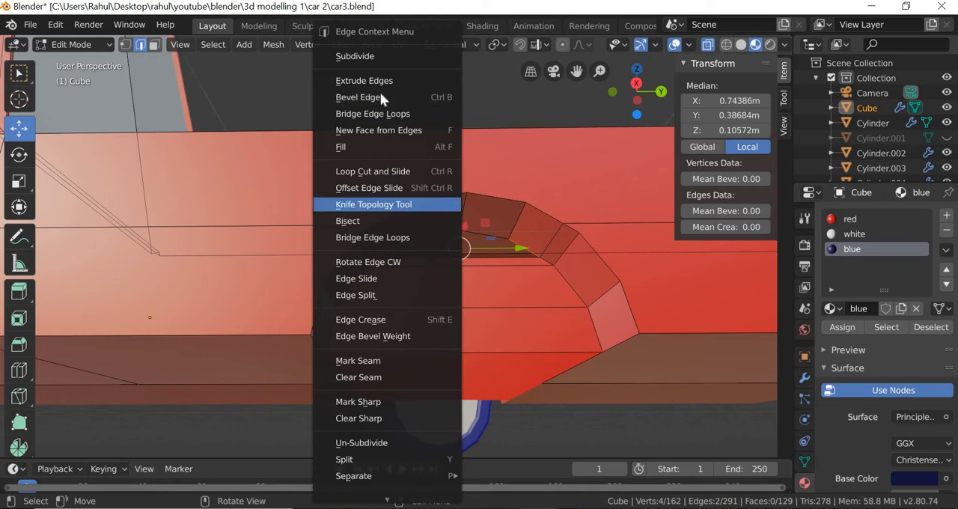
click(378, 114)
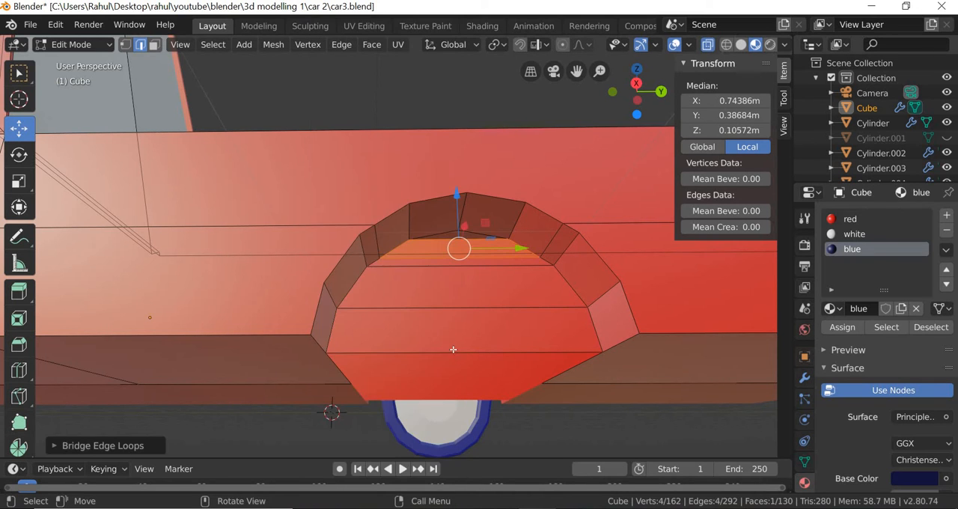
Subdivide the top horizontal edge of the uppermost bridged face and switch to vertex selection.
mouse_move(454, 341)
middle_down()
mouse_move(458, 372)
mouse_move(453, 355)
middle_up()
scroll(460, 376, up, 3)
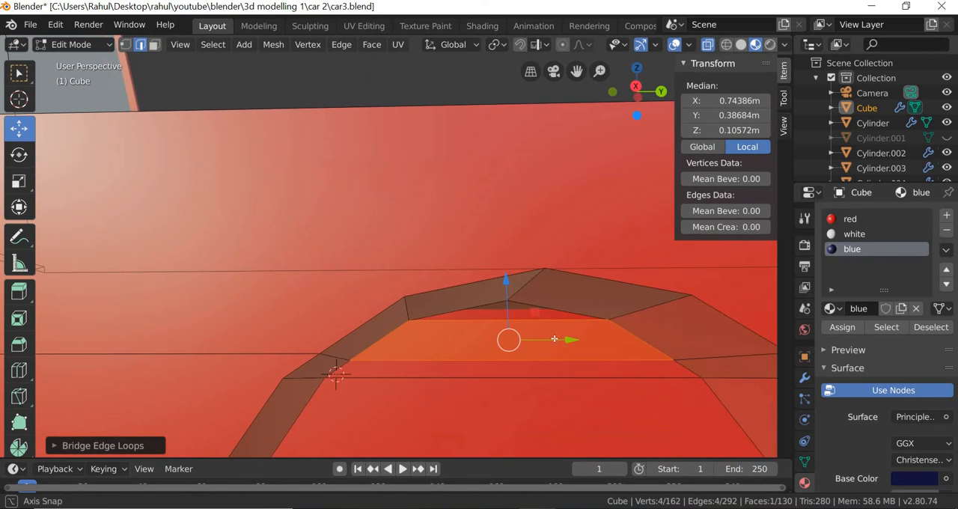
click(536, 318)
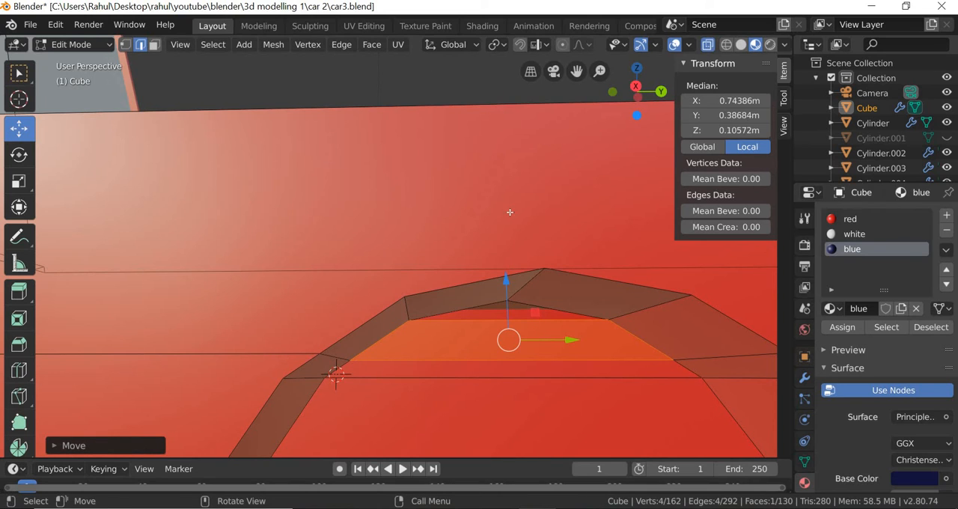
click(243, 133)
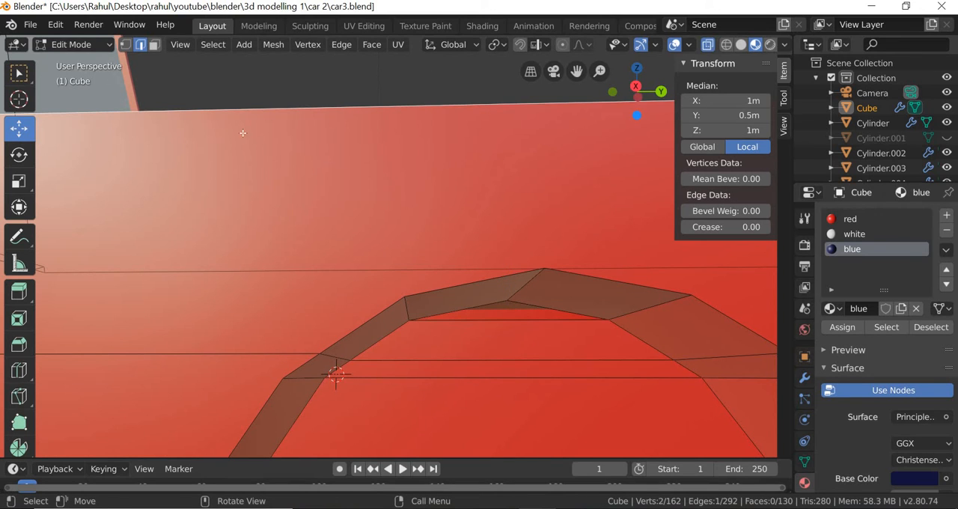
click(508, 320)
right_click(470, 150)
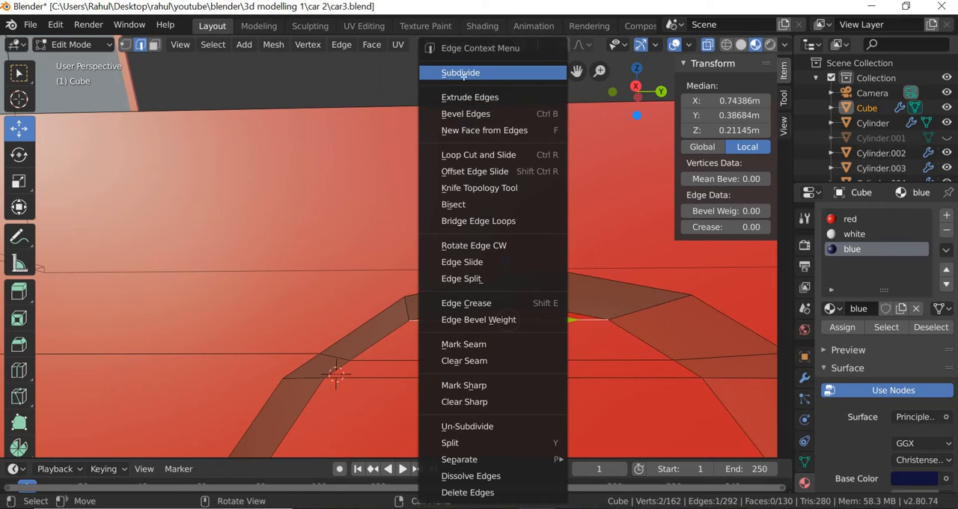
click(461, 72)
key(1)
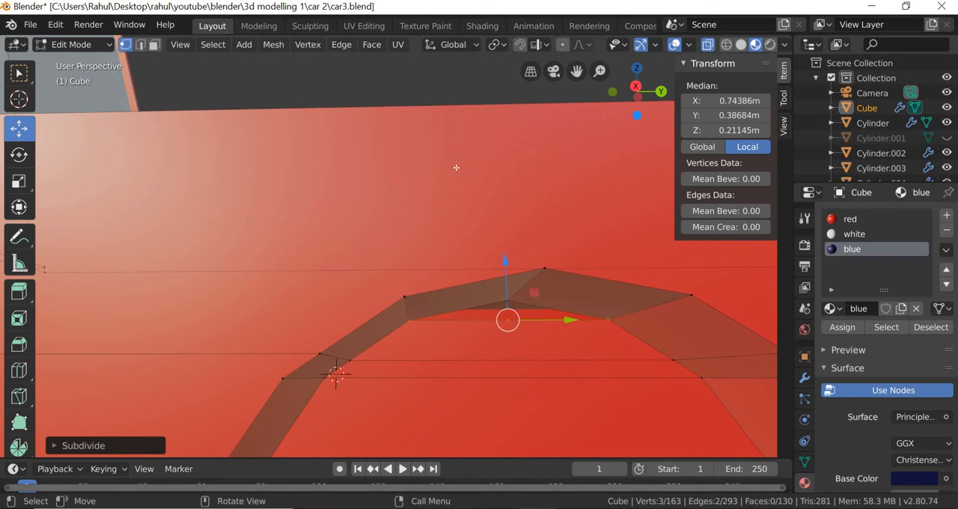
drag(505, 273, 505, 255)
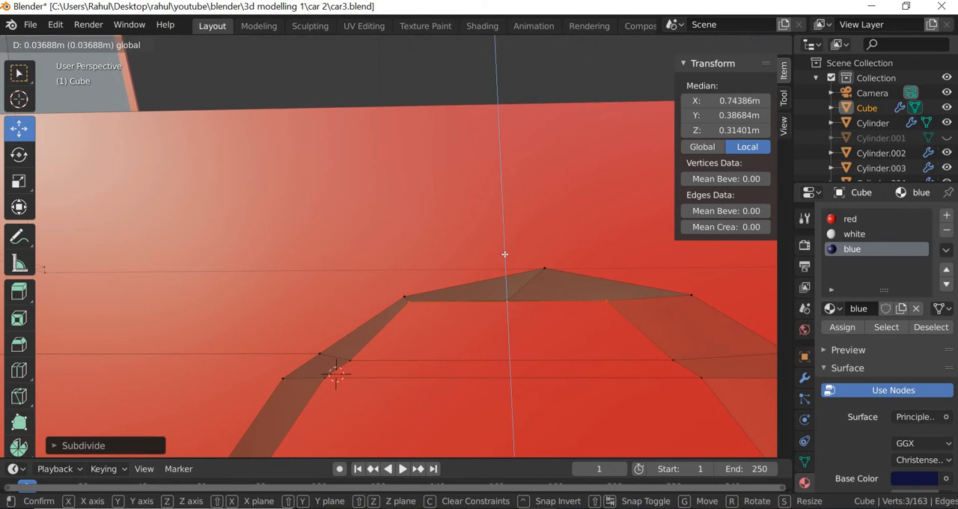
right_click(504, 255)
key(alt+a)
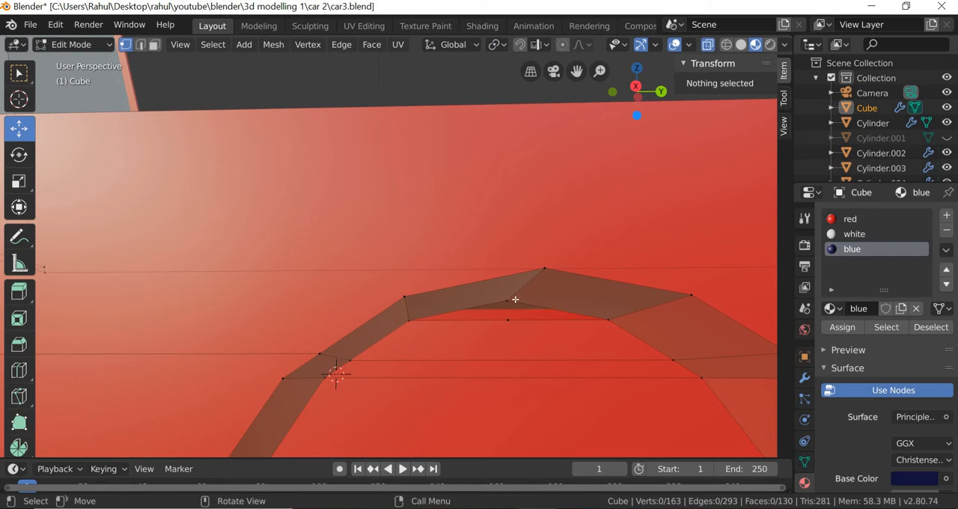
Move the new midpoint vertex of the top edge up along Z to meet the inner peak vertex of the arch.
click(510, 285)
key(g)
key(z)
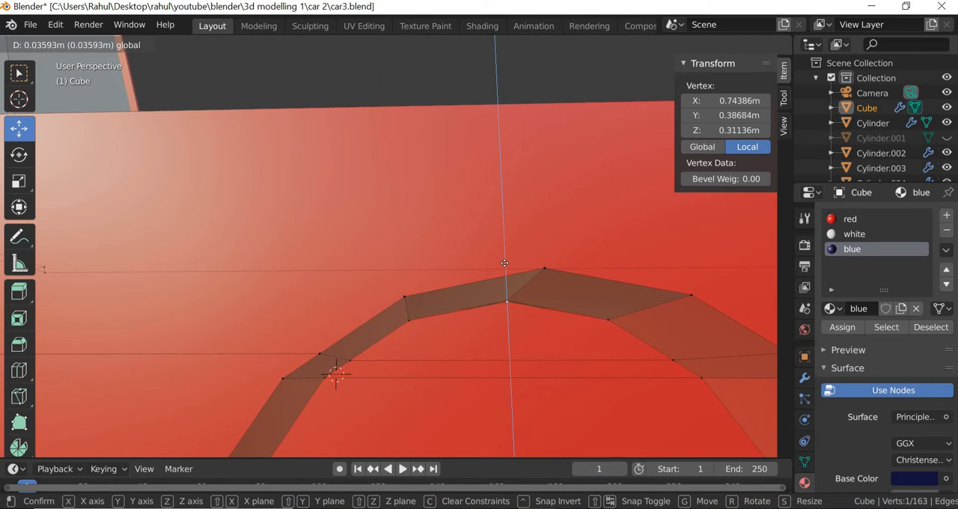
click(533, 361)
middle_drag(516, 355, 481, 330)
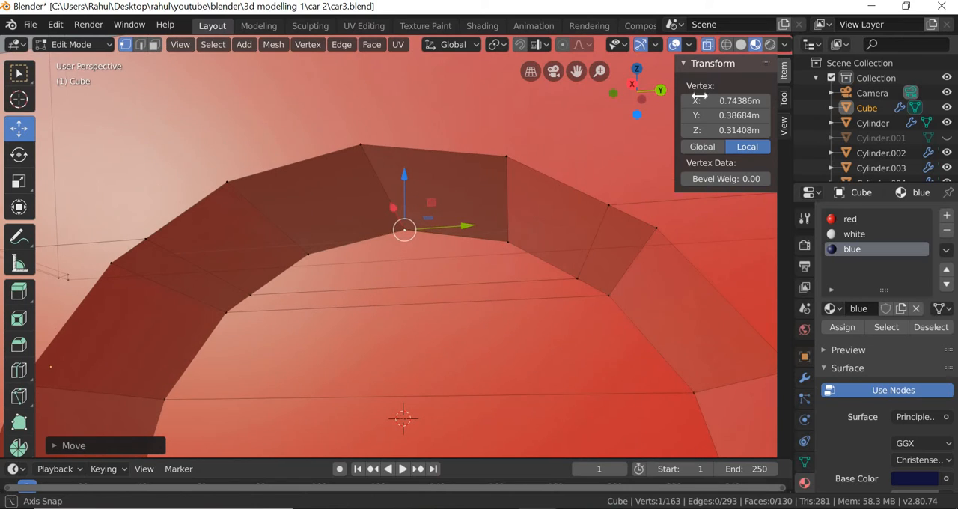
In wireframe display, box-select the raised midpoint and the overlapping peak vertex of the arch and merge them at their center.
click(708, 45)
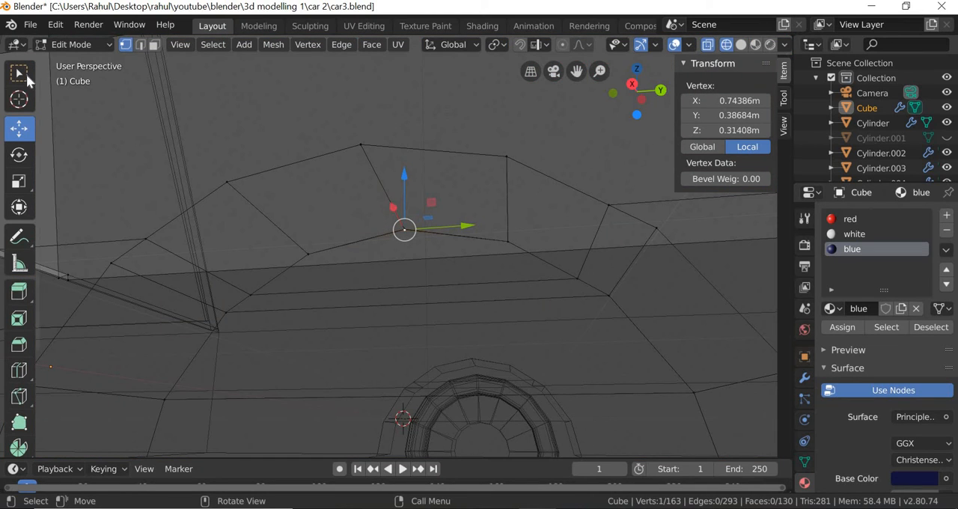
click(27, 79)
drag(380, 224, 408, 233)
right_click(409, 234)
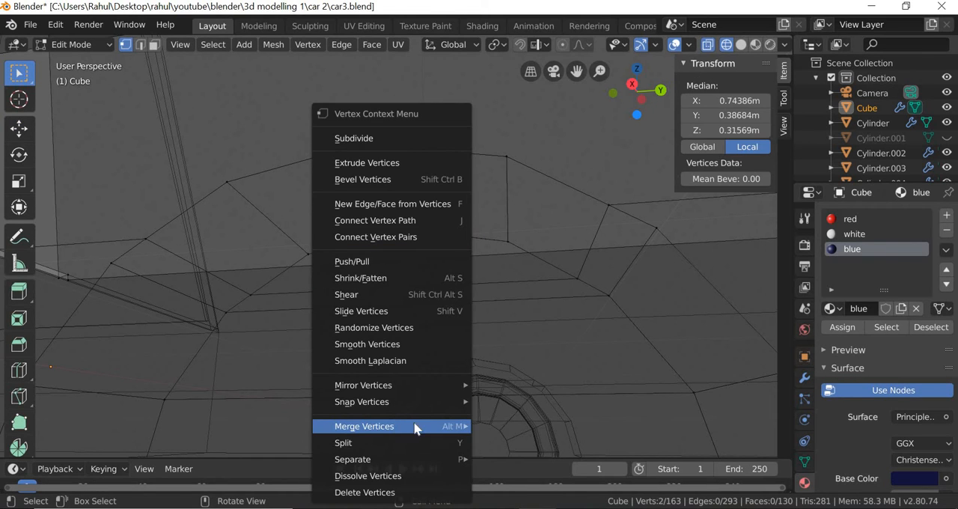
mouse_move(415, 426)
click(535, 366)
scroll(534, 367, down, 5)
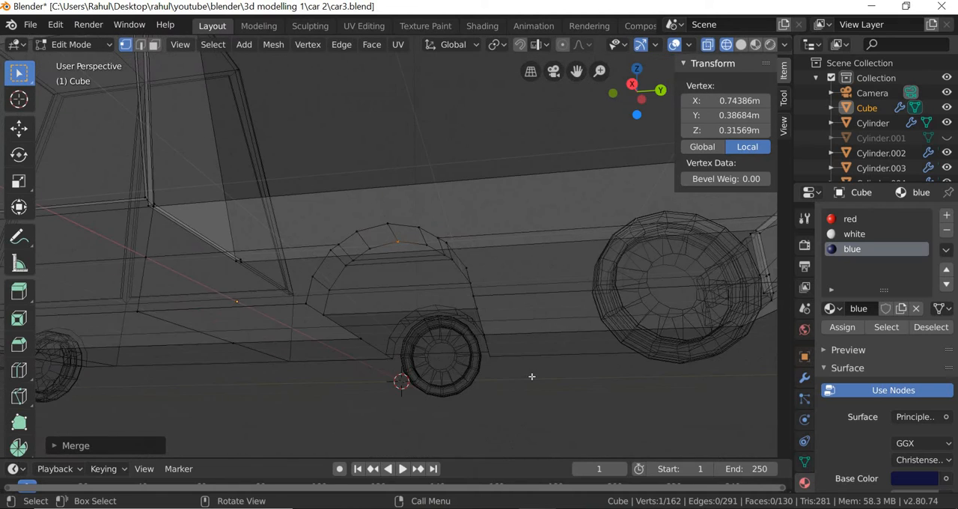
Return the viewport to material preview shading and clear the vertex selection.
middle_drag(533, 373, 535, 347)
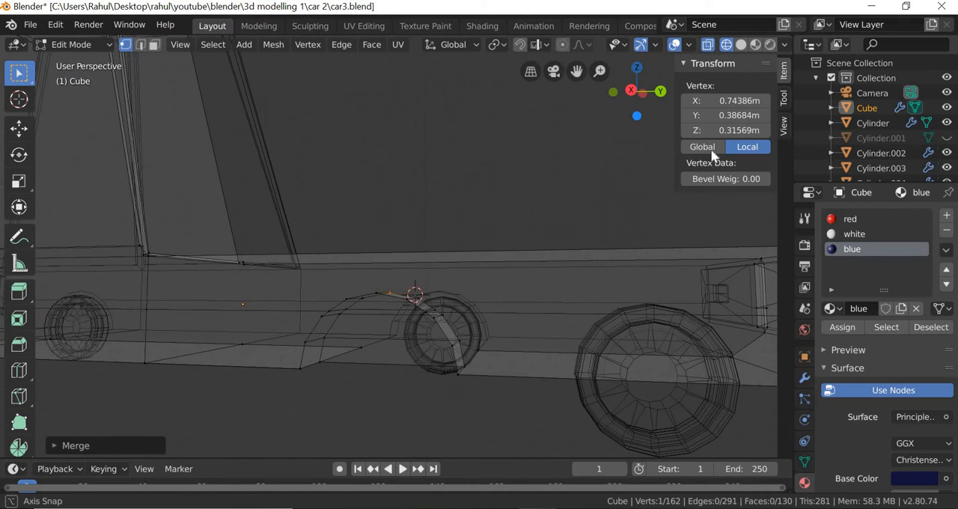
click(741, 46)
click(756, 45)
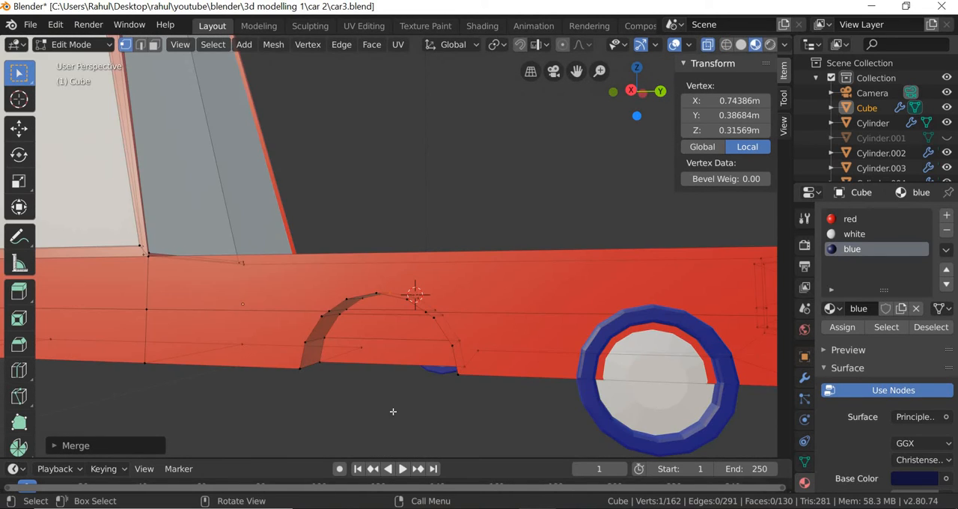
click(412, 379)
middle_drag(413, 379, 413, 341)
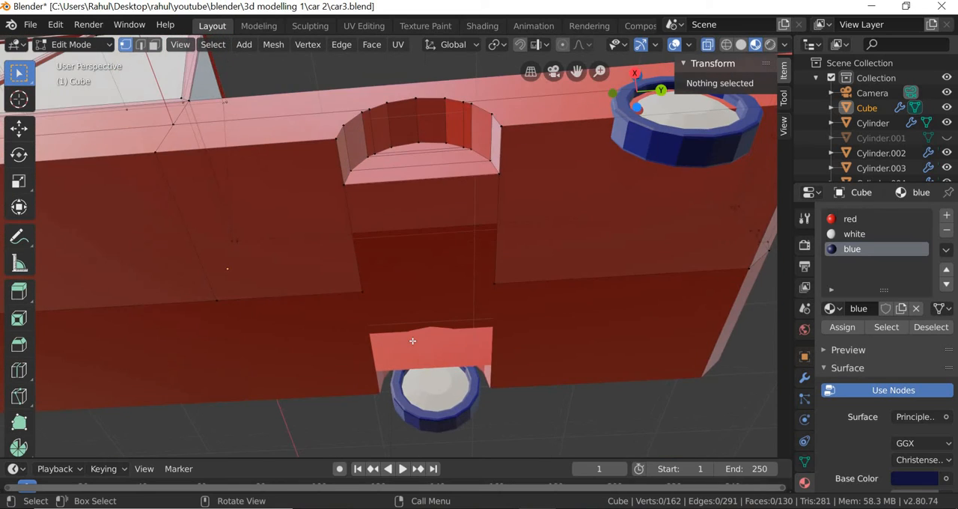
Subdivide the two underside edges that run inward from the lower corners of the wheel arch.
scroll(413, 341, up, 3)
scroll(413, 341, down, 3)
middle_drag(316, 363, 313, 288)
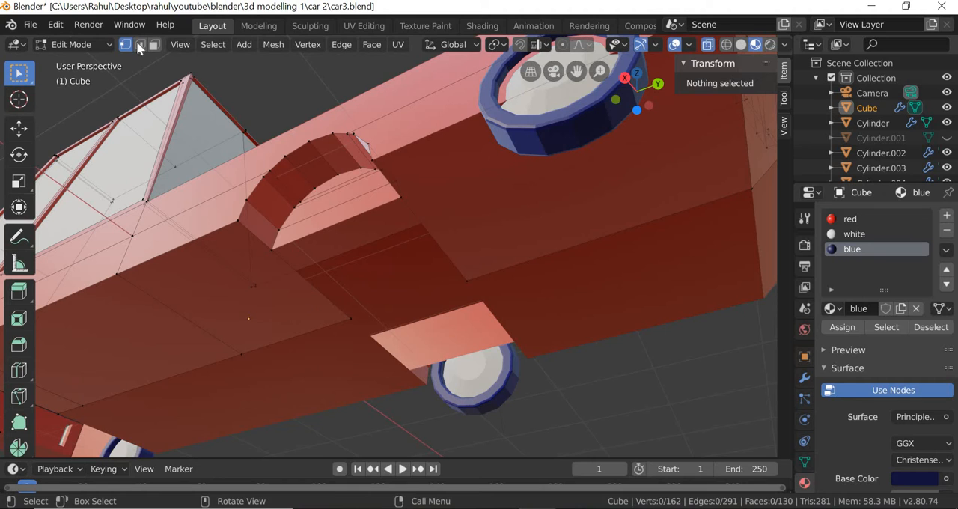
key(2)
click(316, 289)
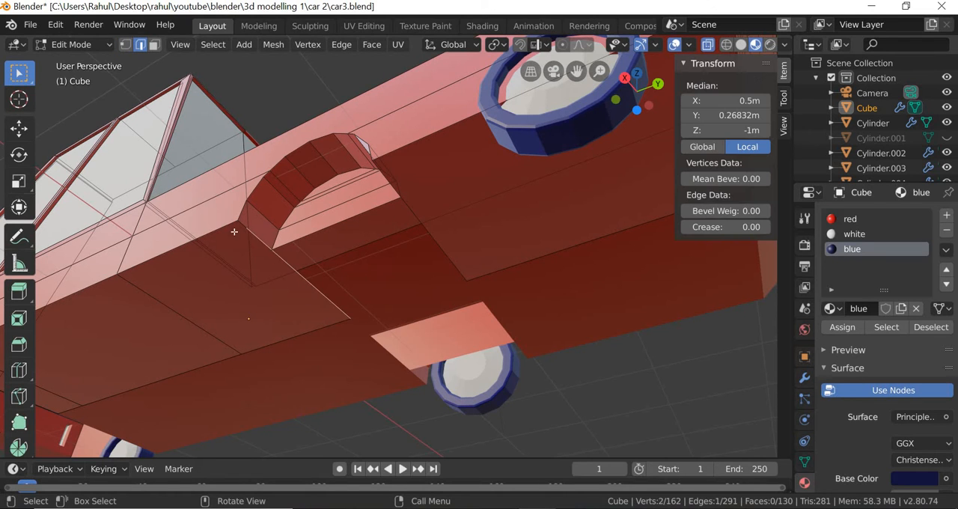
middle_drag(361, 321, 398, 346)
scroll(246, 347, up, 6)
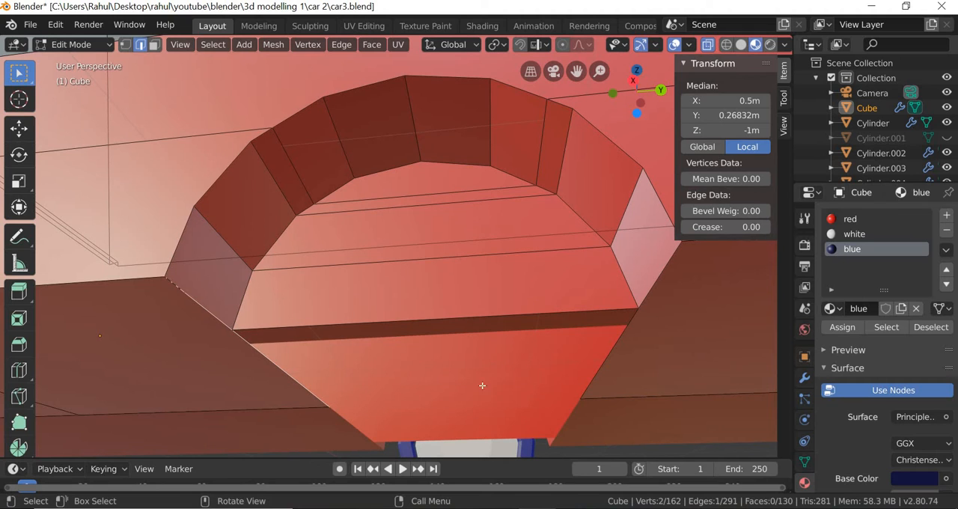
shift+click(596, 376)
right_click(597, 372)
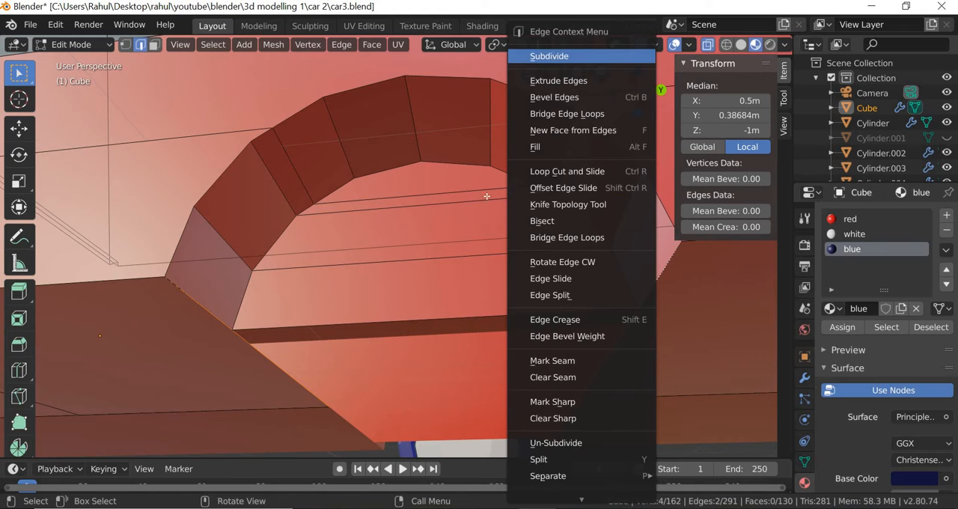
key(Return)
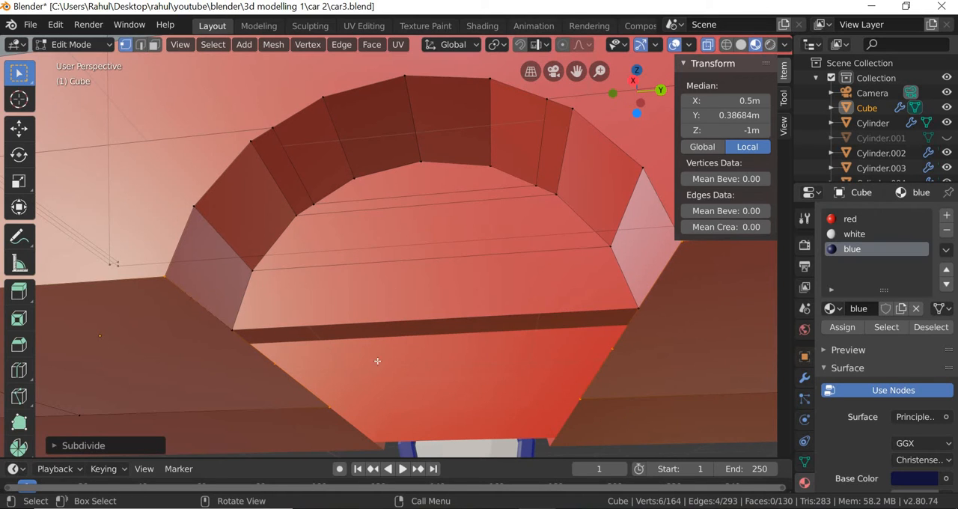
Bridge the two opposite underside edges below the wheel arch, using Bridge Edge Loops, to fill the gap between them.
key(alt+a)
click(275, 364)
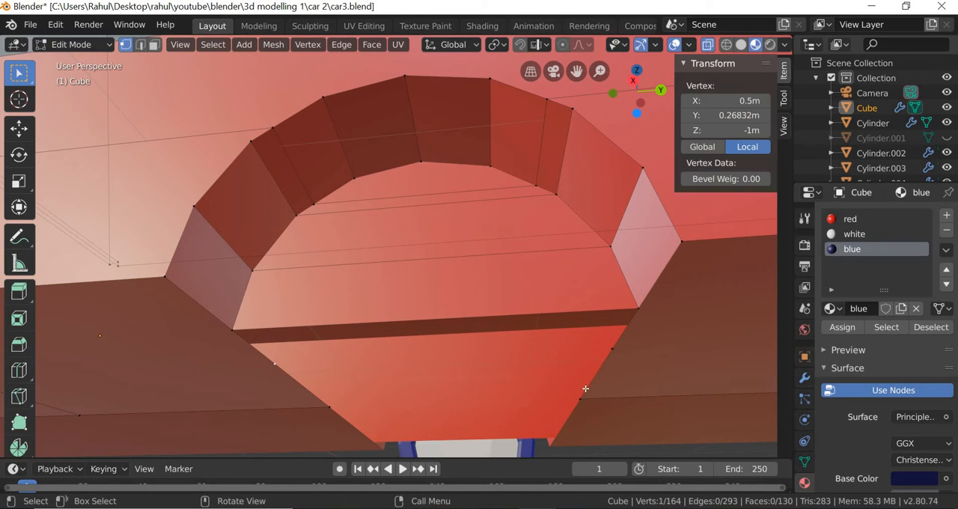
middle_drag(583, 379, 588, 358)
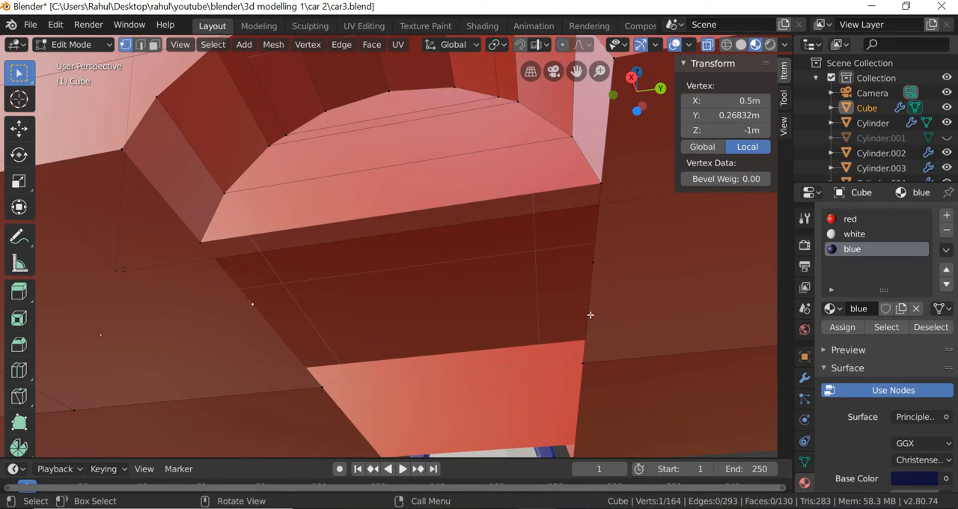
click(139, 46)
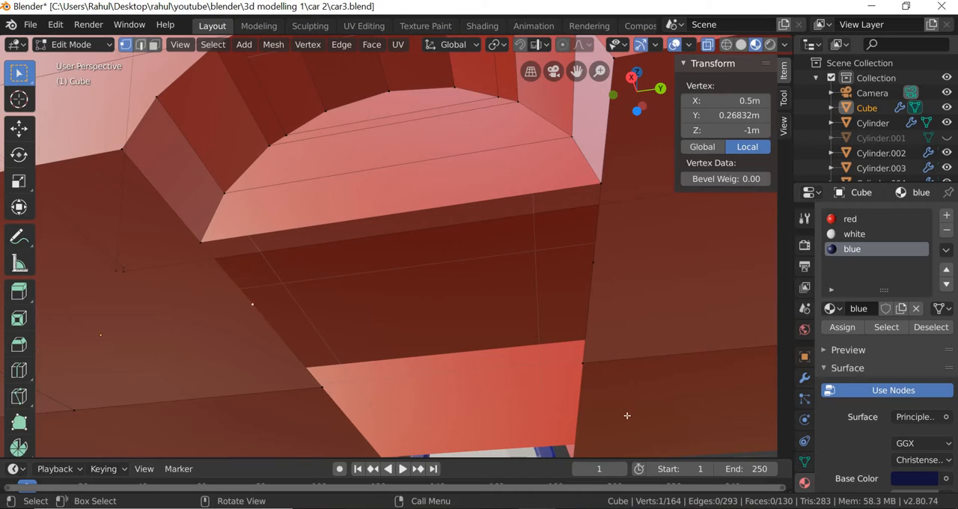
click(589, 321)
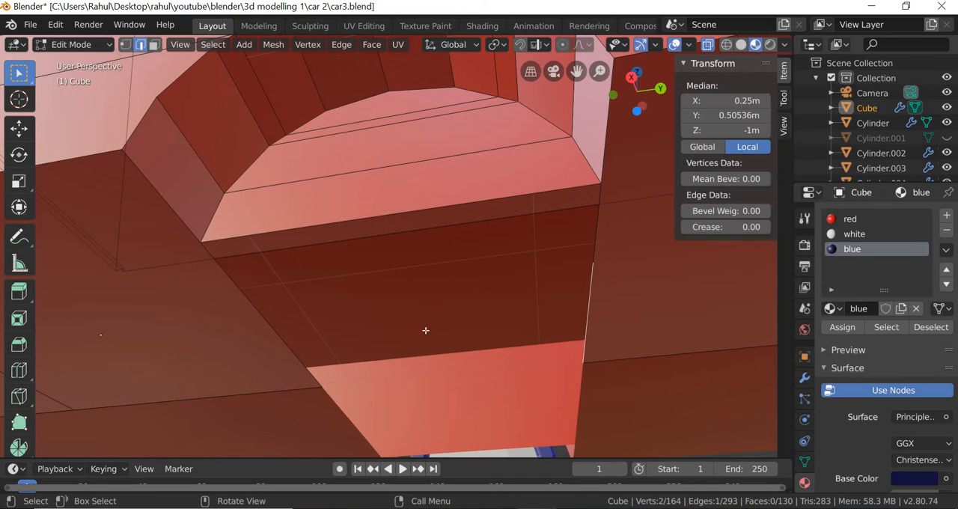
shift+click(285, 343)
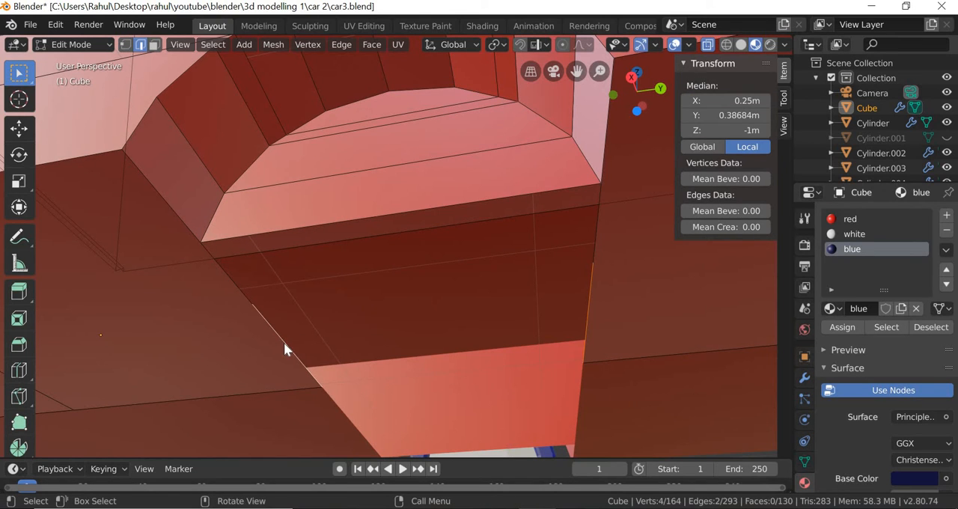
right_click(284, 342)
click(266, 114)
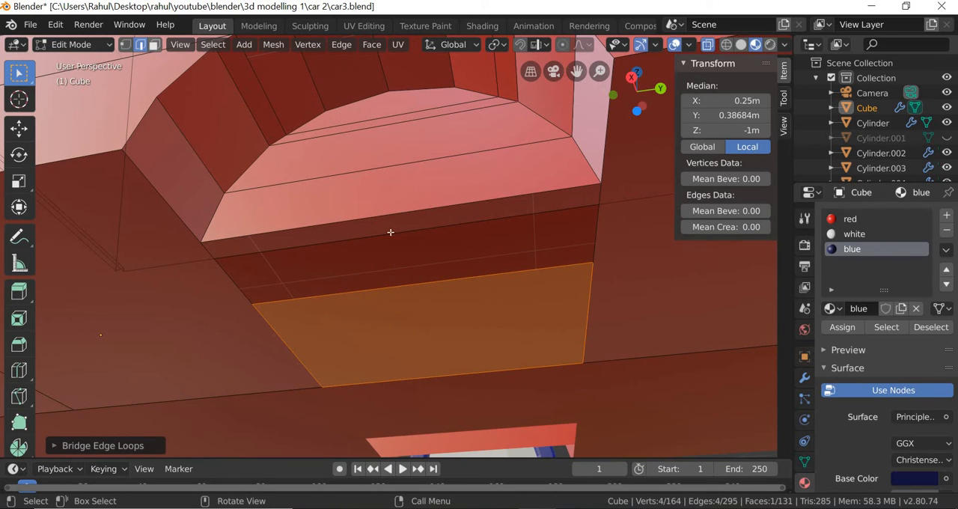
Move the bridged face's arch-side edge along X to about 0.746 m so it meets the arch's inner lower corners.
click(402, 287)
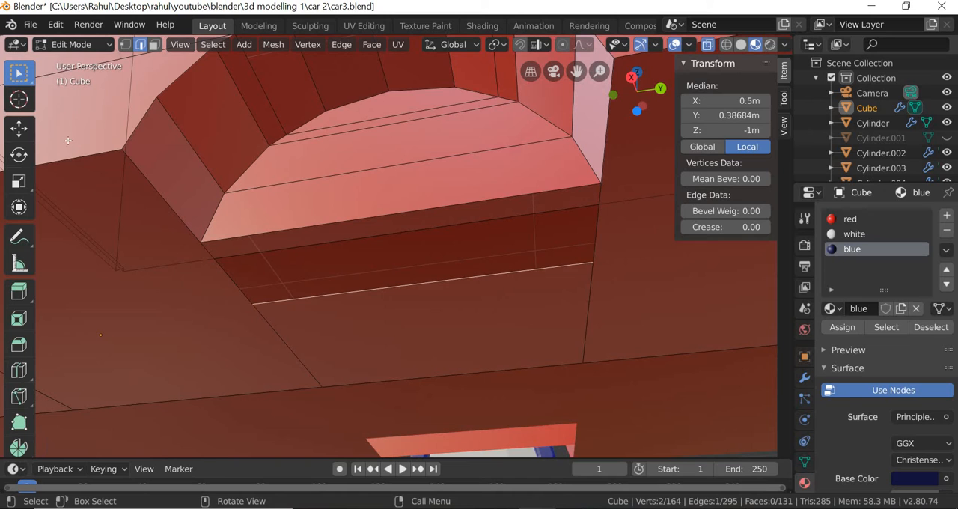
click(18, 128)
drag(411, 228, 408, 218)
key(ctrl+z)
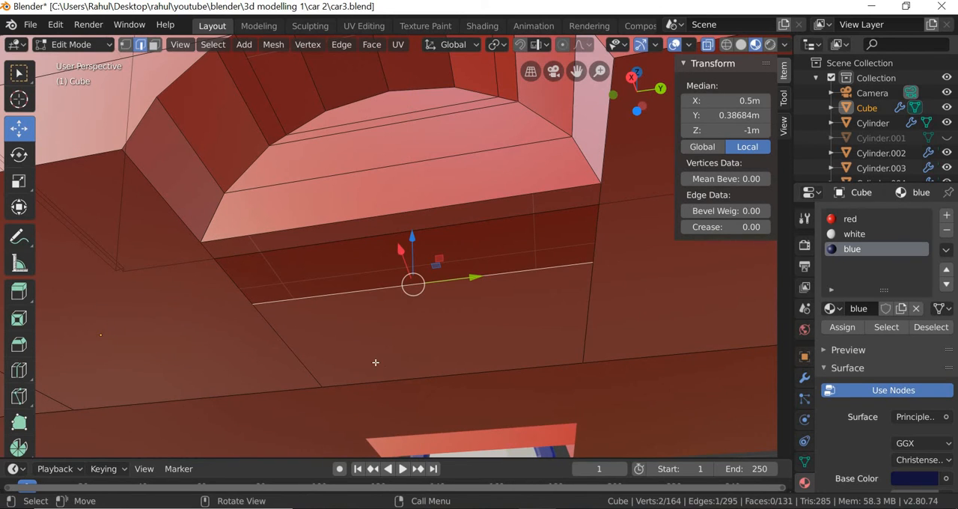
middle_drag(376, 362, 231, 285)
drag(210, 274, 155, 256)
middle_drag(343, 332, 139, 125)
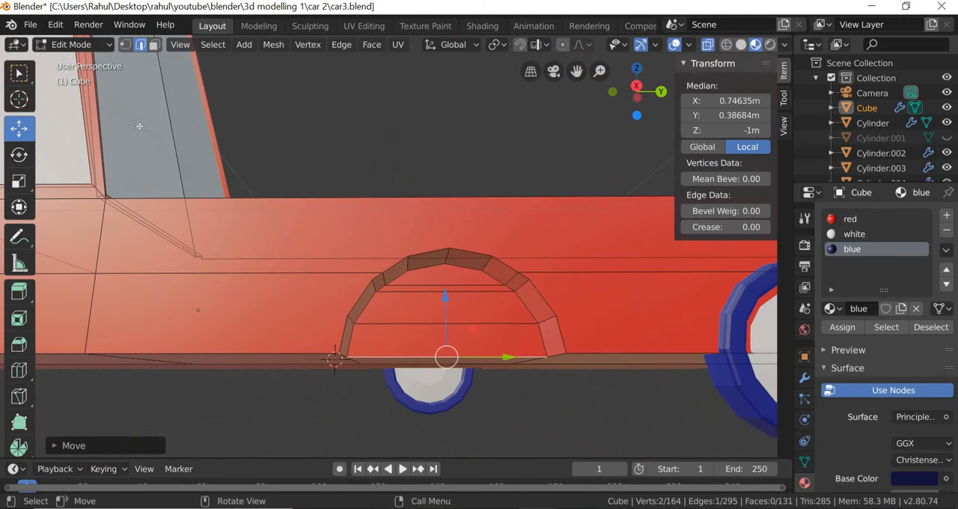
In wireframe display, box-select the two overlapping vertices at the arch's front inner lower corner and merge them into one.
click(125, 45)
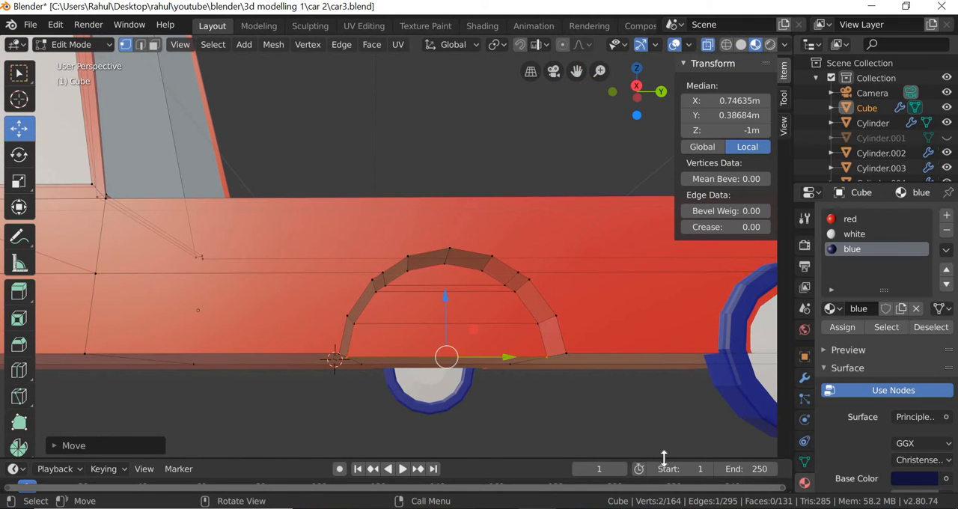
scroll(631, 421, up, 1)
scroll(599, 429, down, 1)
middle_drag(596, 430, 574, 450)
scroll(575, 449, up, 1)
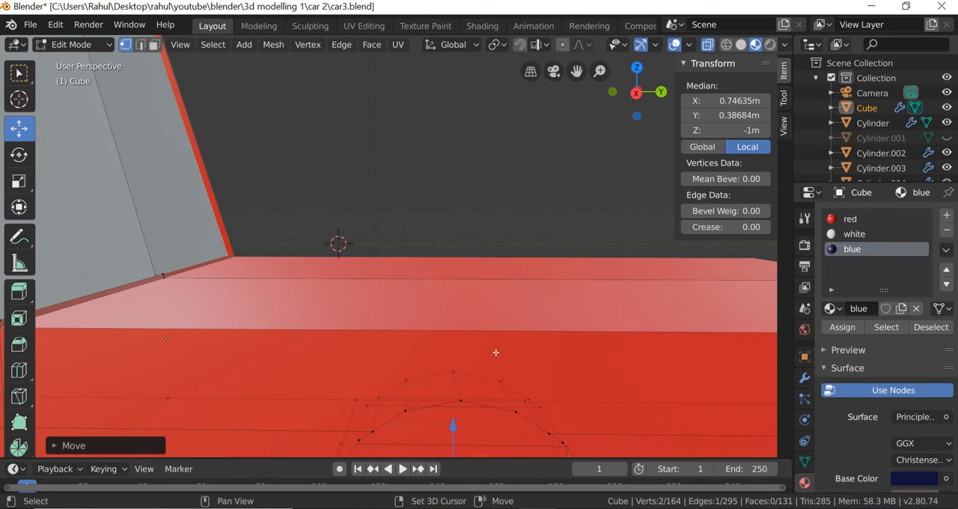
middle_drag(495, 352, 725, 303)
click(747, 337)
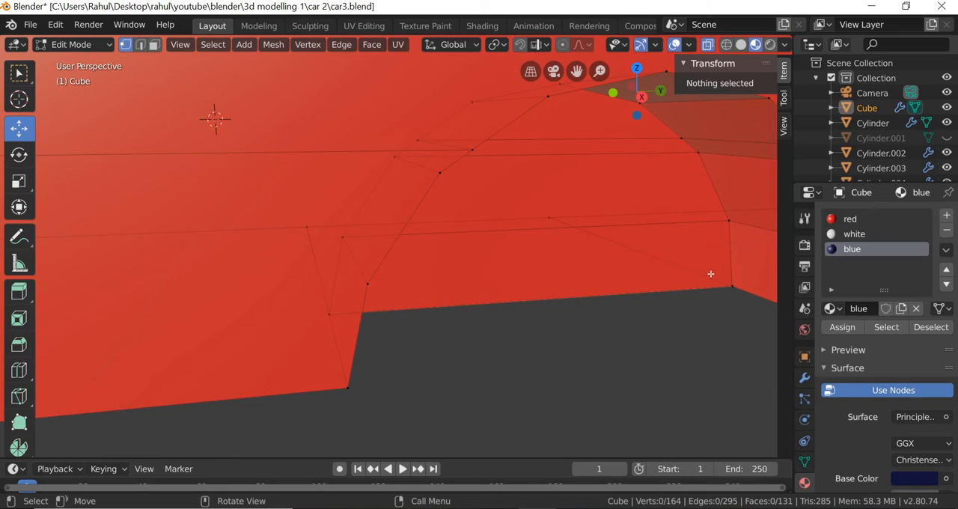
click(19, 72)
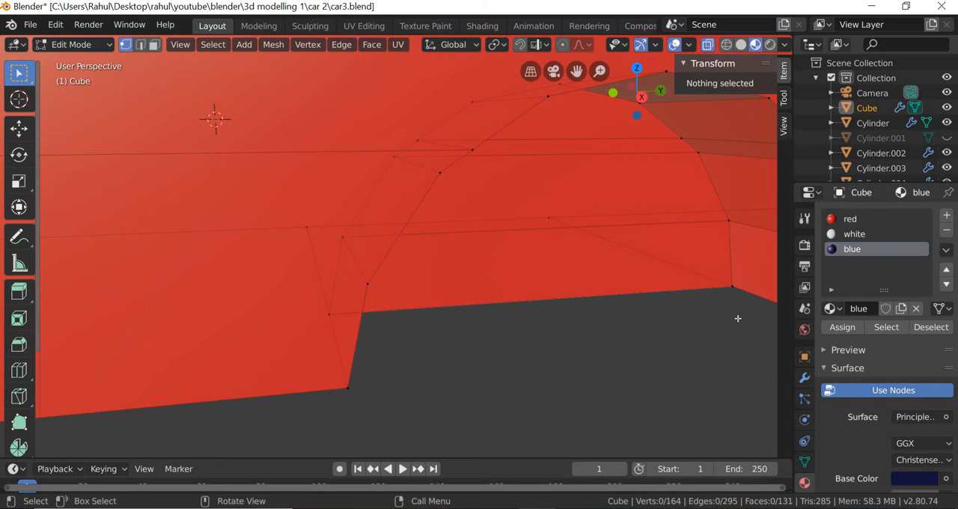
drag(738, 318, 730, 282)
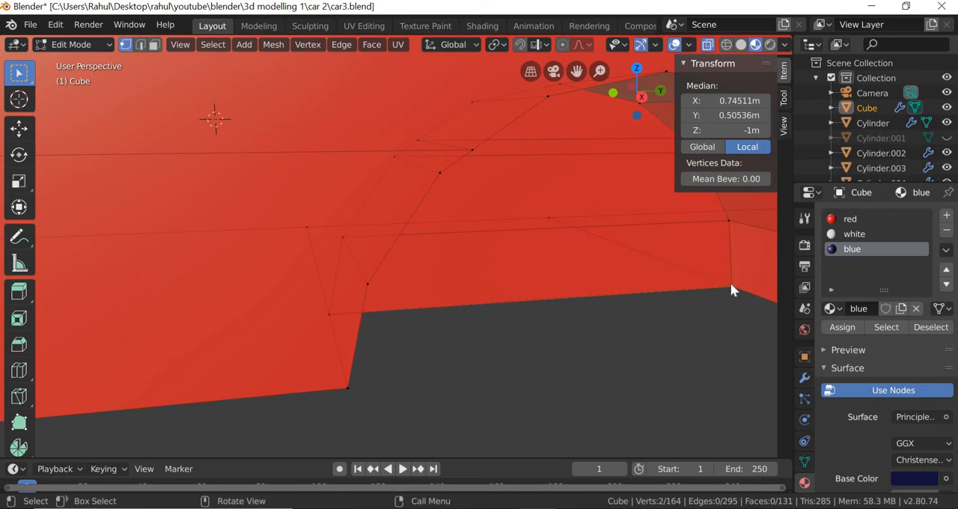
right_click(730, 282)
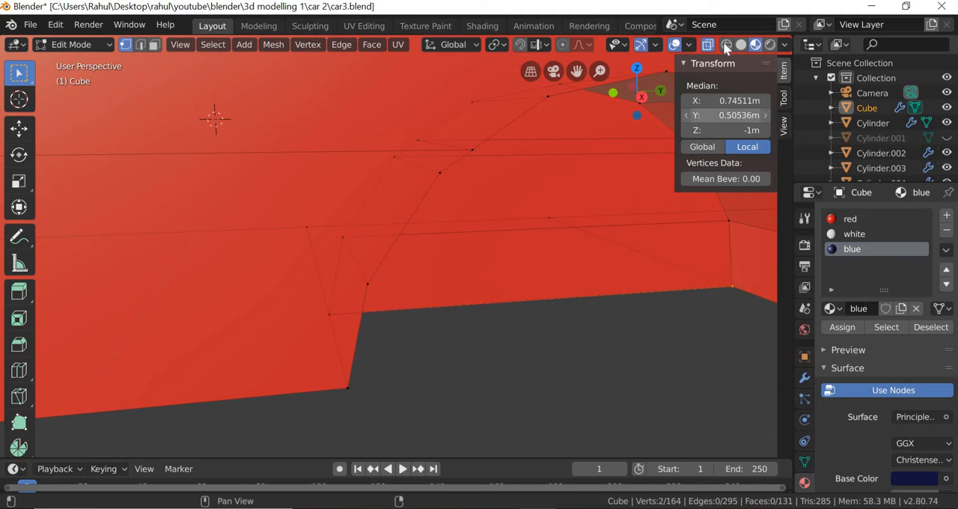
click(726, 45)
drag(754, 323, 712, 257)
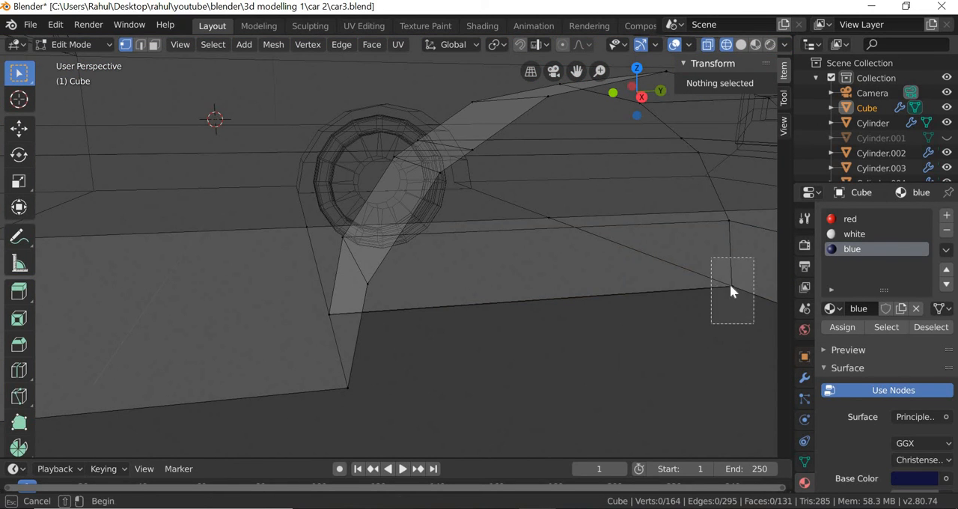
right_click(730, 285)
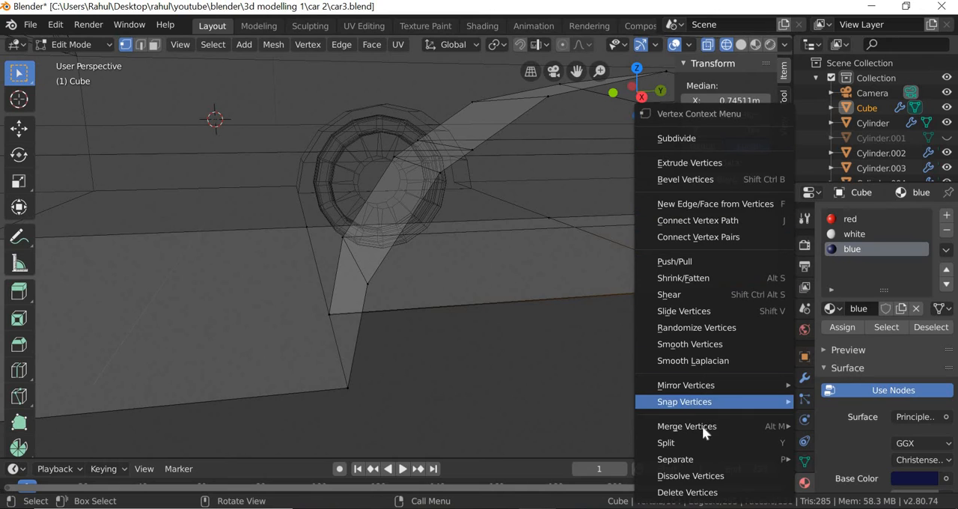
mouse_move(706, 426)
click(842, 374)
Merge the two overlapping vertices at the arch's rear inner lower corner into one.
middle_drag(453, 379, 127, 329)
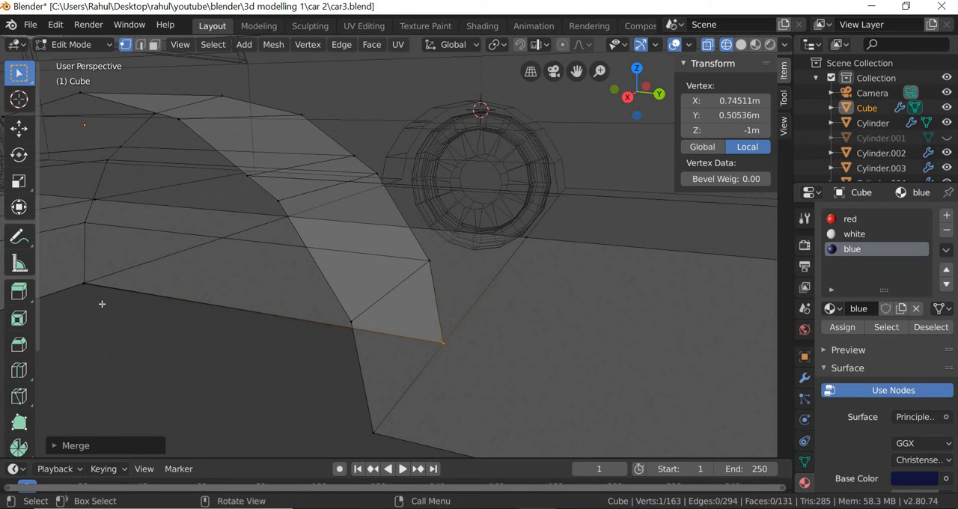
shift+click(83, 285)
right_click(83, 291)
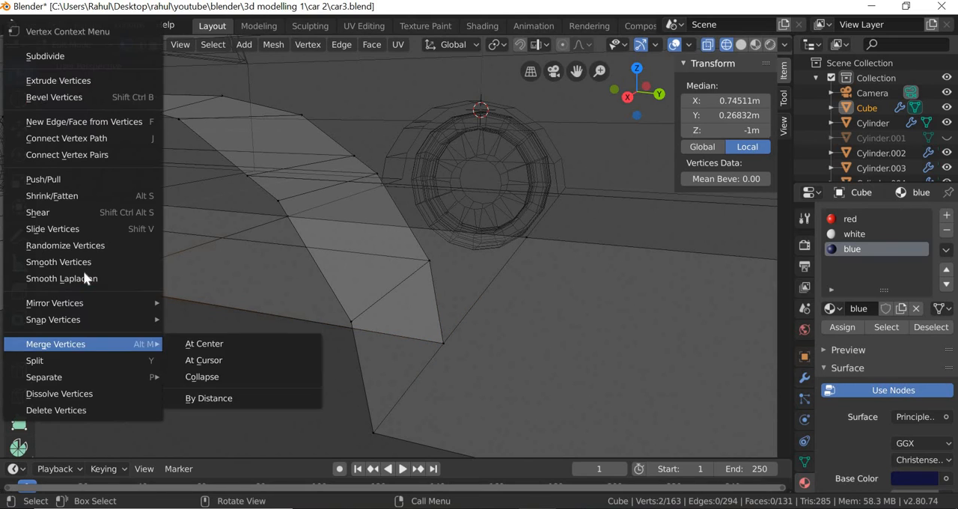
mouse_move(83, 305)
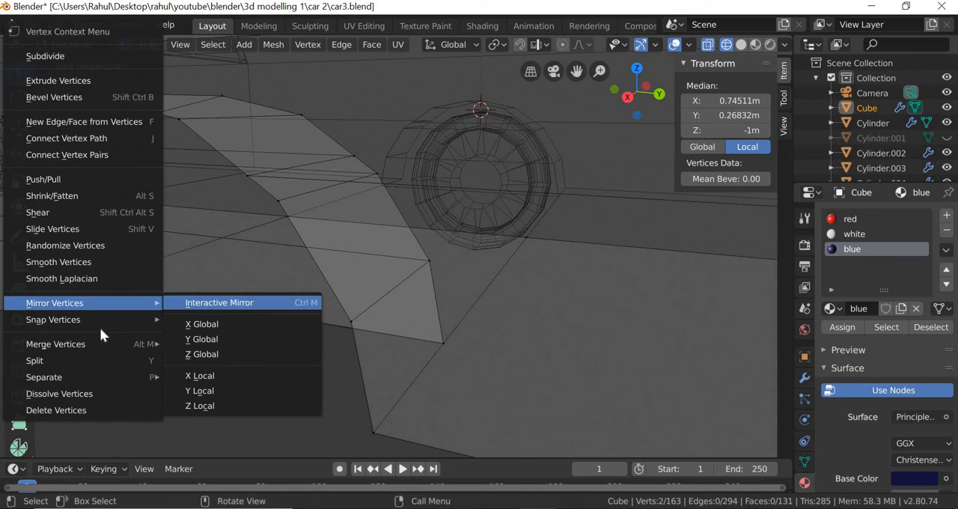
mouse_move(84, 343)
click(279, 372)
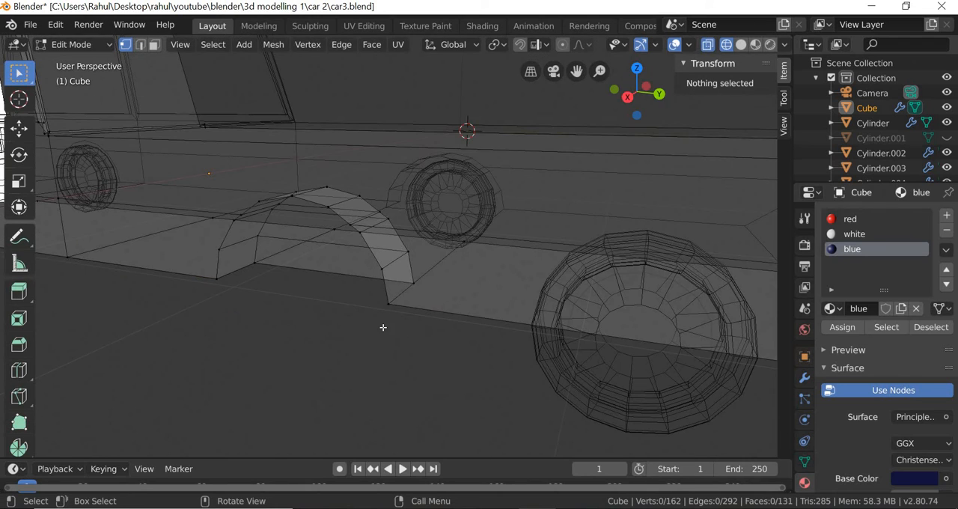
Set the viewport to material preview shading with X-ray off, and leave mesh editing for Object Mode.
middle_drag(383, 327, 385, 390)
scroll(385, 390, down, 4)
click(741, 44)
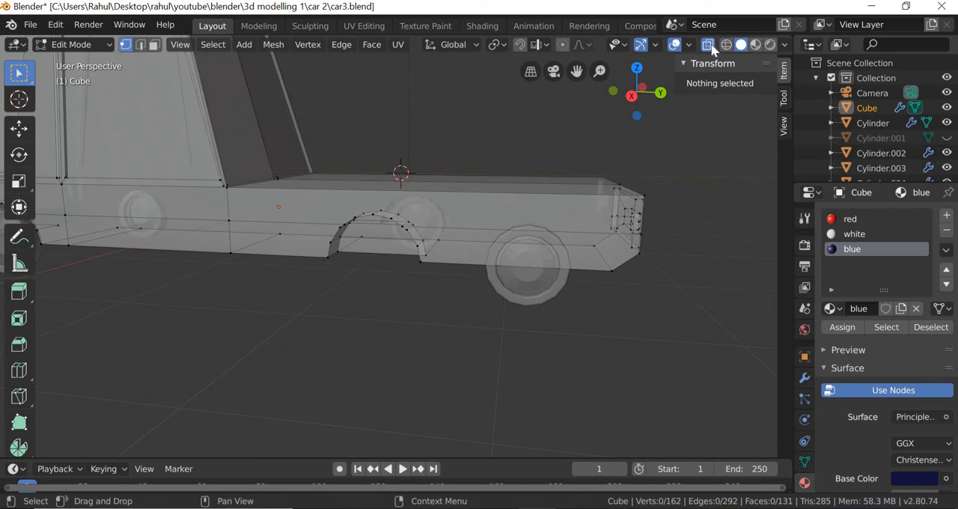
key(alt+z)
click(756, 44)
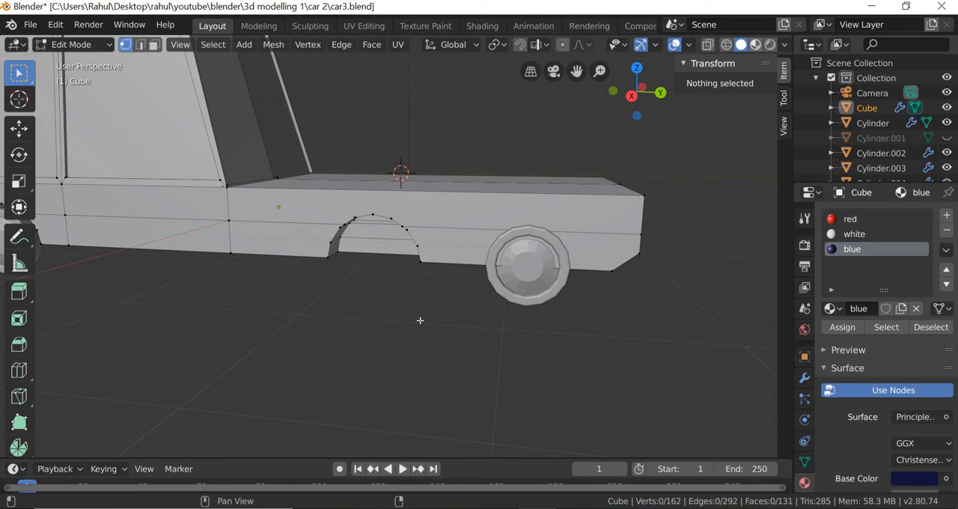
middle_drag(397, 341, 396, 342)
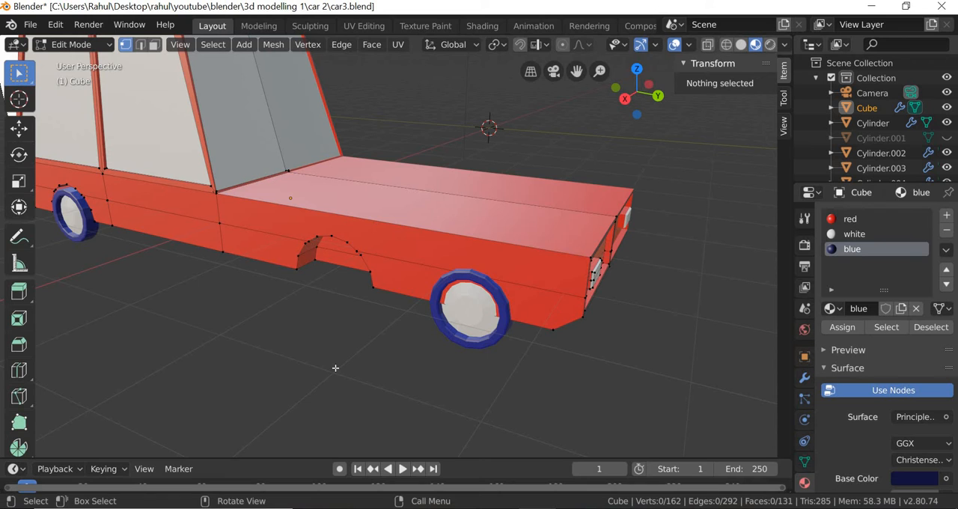
middle_drag(335, 368, 84, 50)
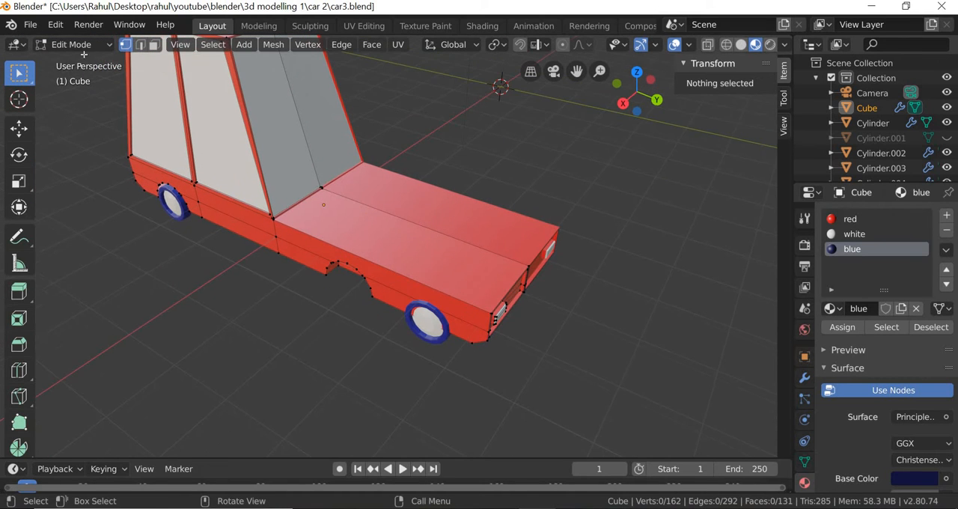
click(83, 49)
click(86, 63)
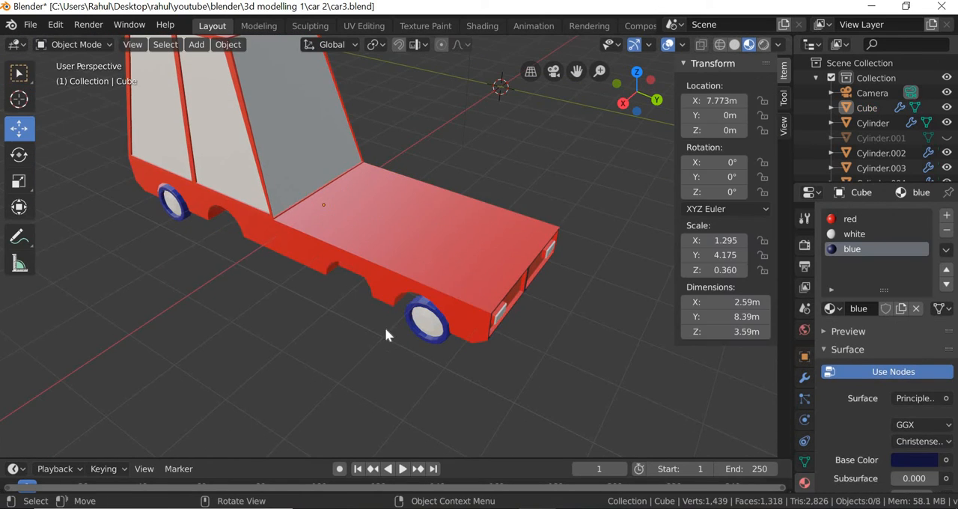
Move the front wheel back along Y by about 0.127 m so it sits centred in its arch.
middle_drag(385, 327, 482, 315)
scroll(483, 315, up, 2)
click(511, 288)
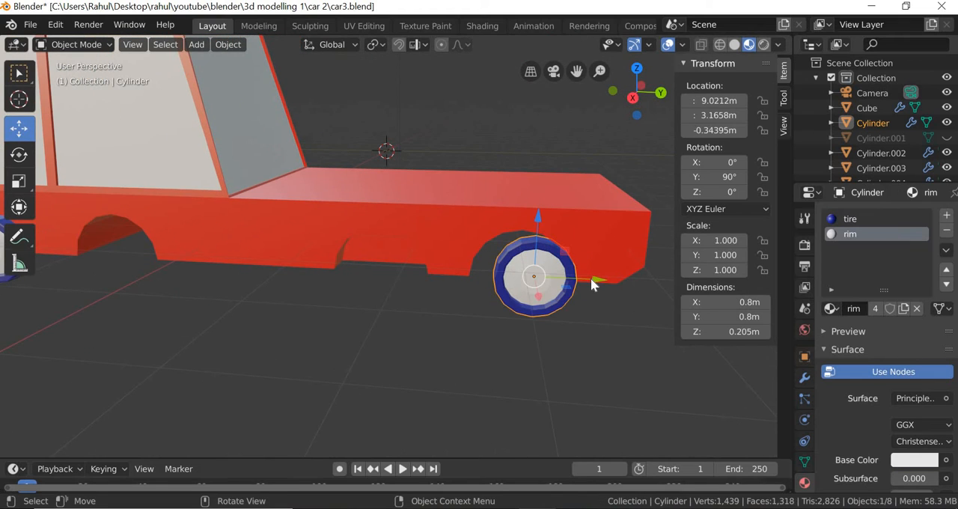
drag(583, 278, 577, 277)
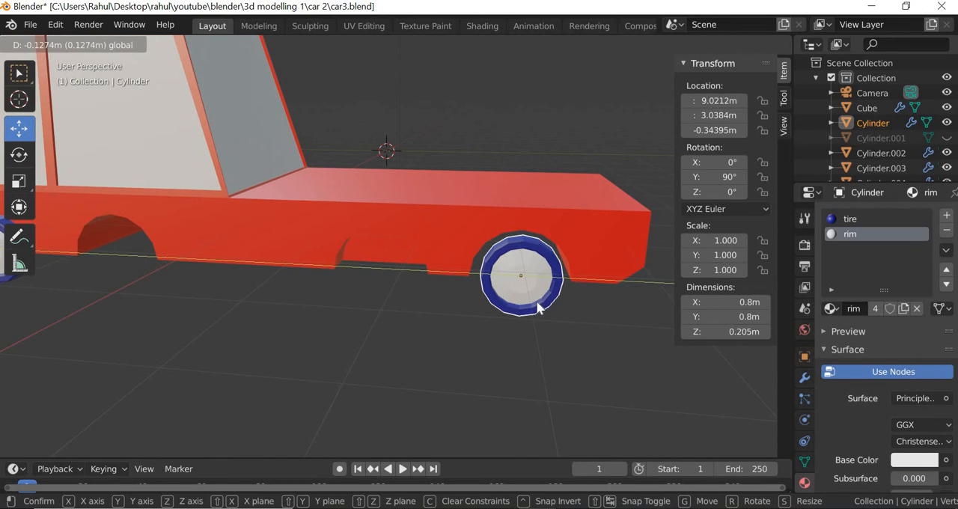
drag(539, 307, 538, 308)
middle_drag(389, 336, 391, 336)
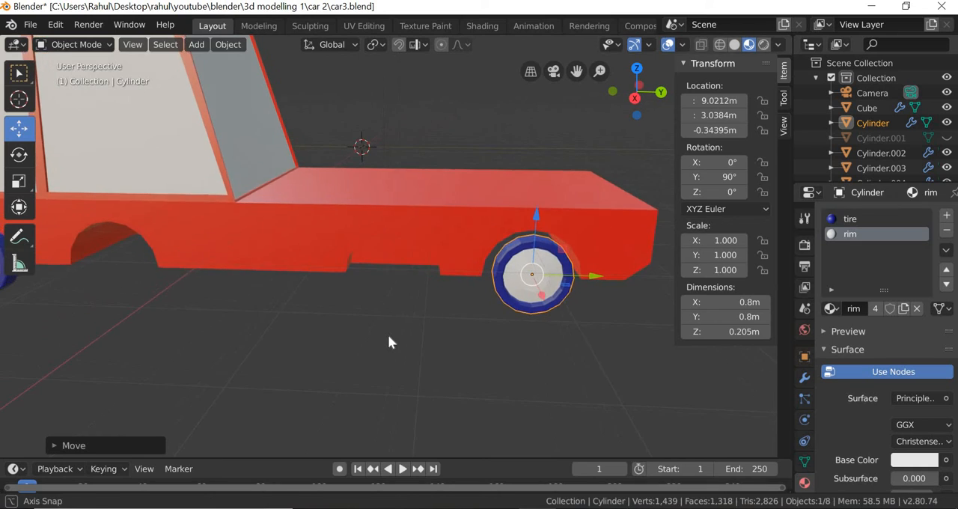
scroll(389, 336, down, 2)
scroll(389, 336, up, 1)
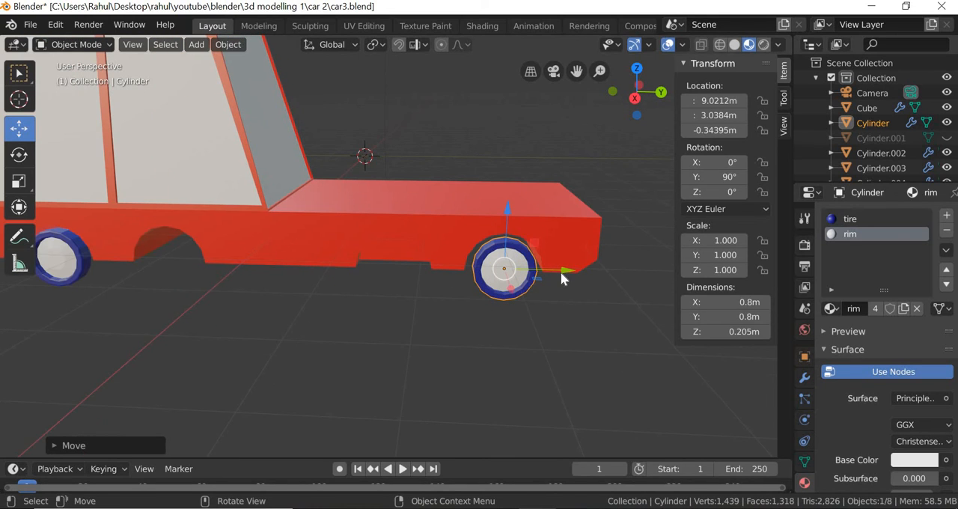
Duplicate the front wheel and move the copy along Y to about 1.607 m, into the newly closed wheel arch.
shift+drag(563, 270, 481, 271)
right_click(480, 271)
key(shift+d)
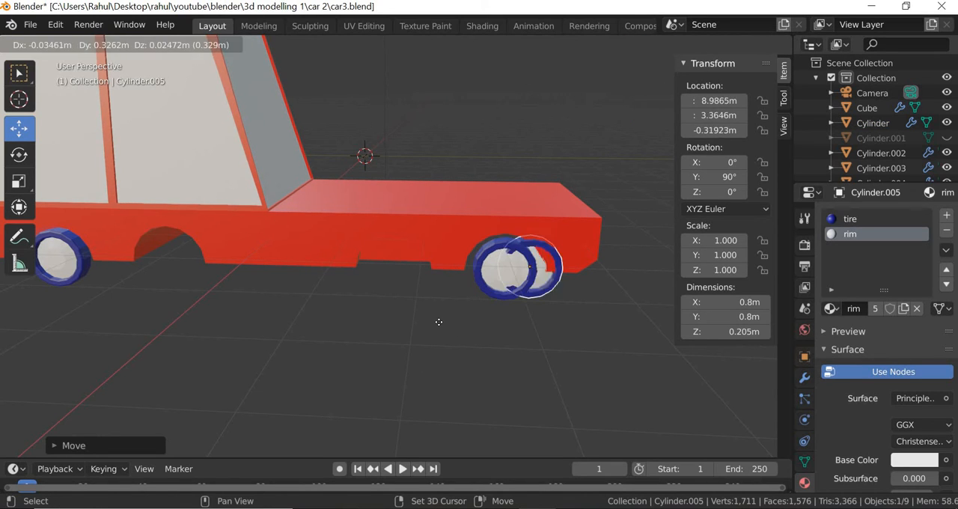
right_click(563, 270)
drag(563, 270, 453, 275)
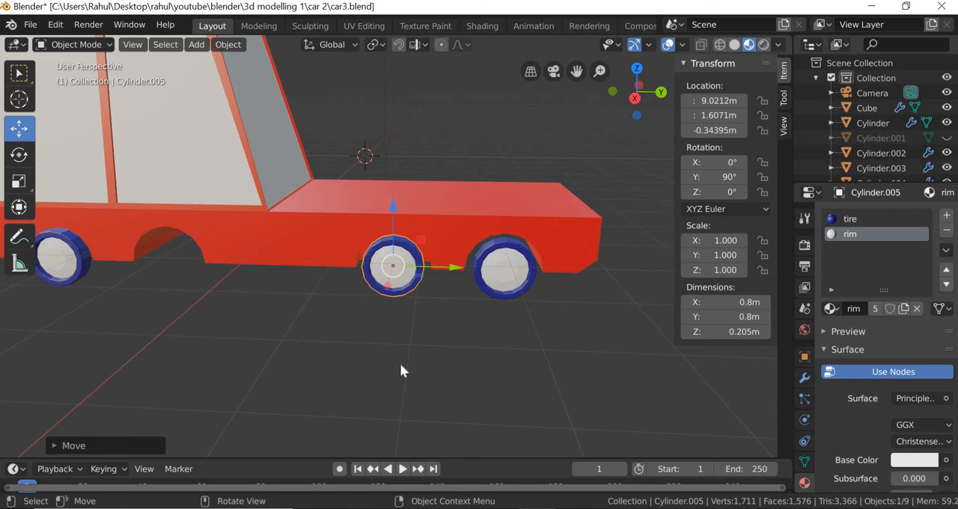
Duplicate the new wheel and move the copy along Y to about -1.4 m, into the empty arch ahead of the rear wheel.
middle_drag(400, 363, 400, 364)
key(shift+d)
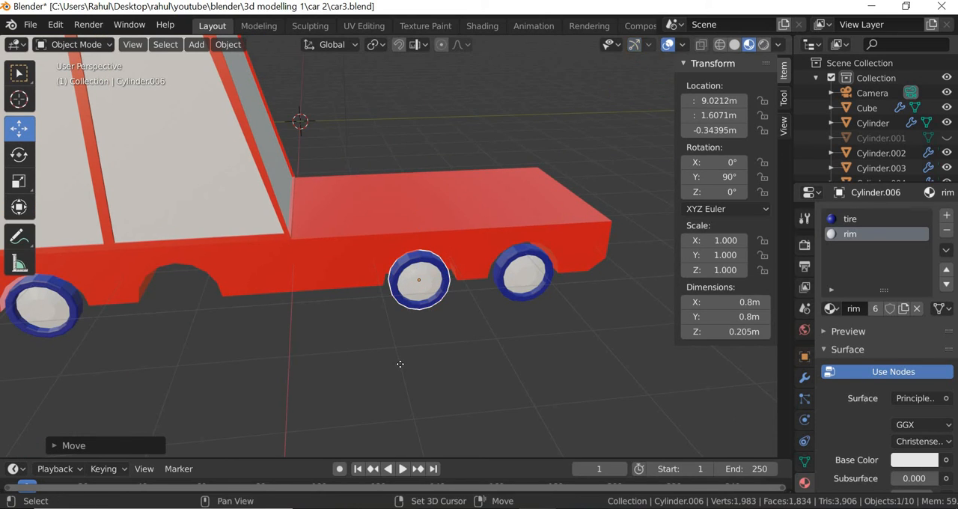
right_click(471, 277)
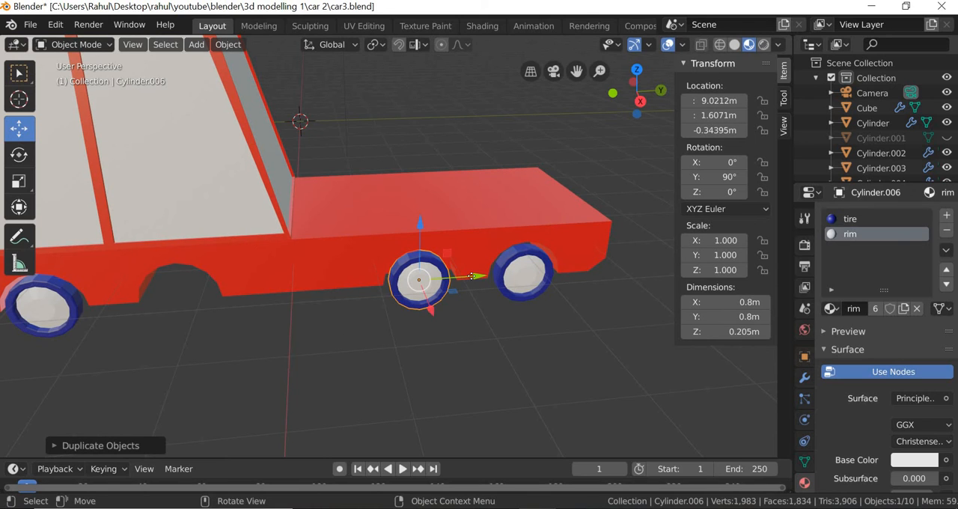
drag(471, 277, 382, 361)
middle_drag(380, 344, 307, 341)
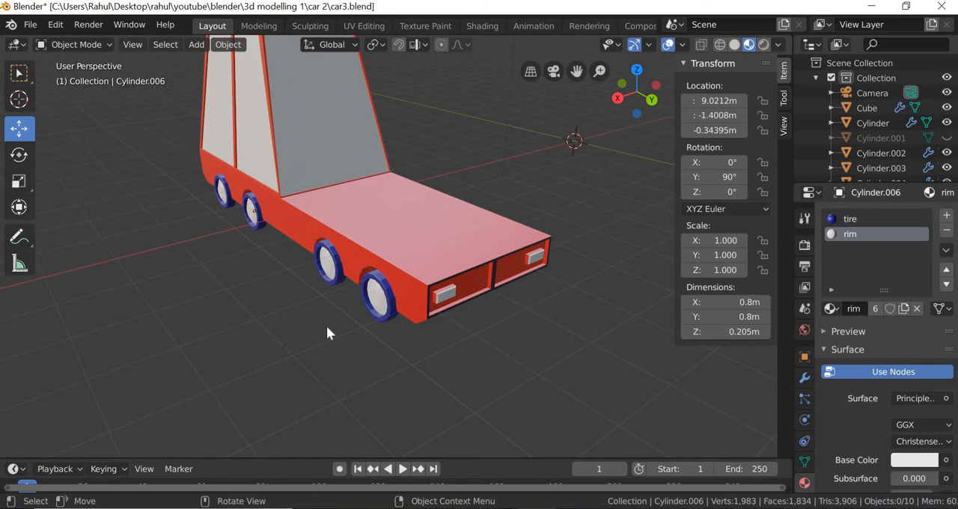
Duplicate the two middle wheels and move the copies along X to about 5.945 m, beside the car's opposite side.
click(328, 259)
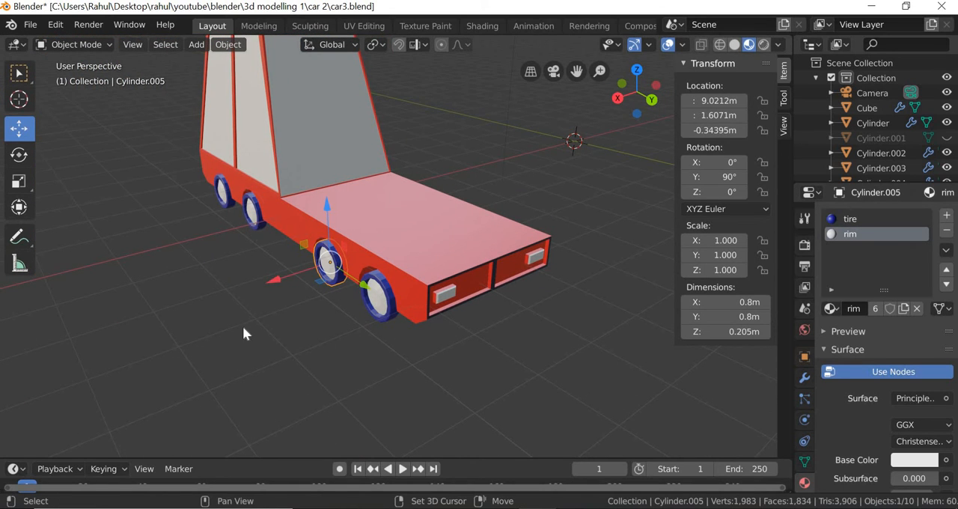
shift+click(254, 211)
key(shift+d)
right_click(313, 375)
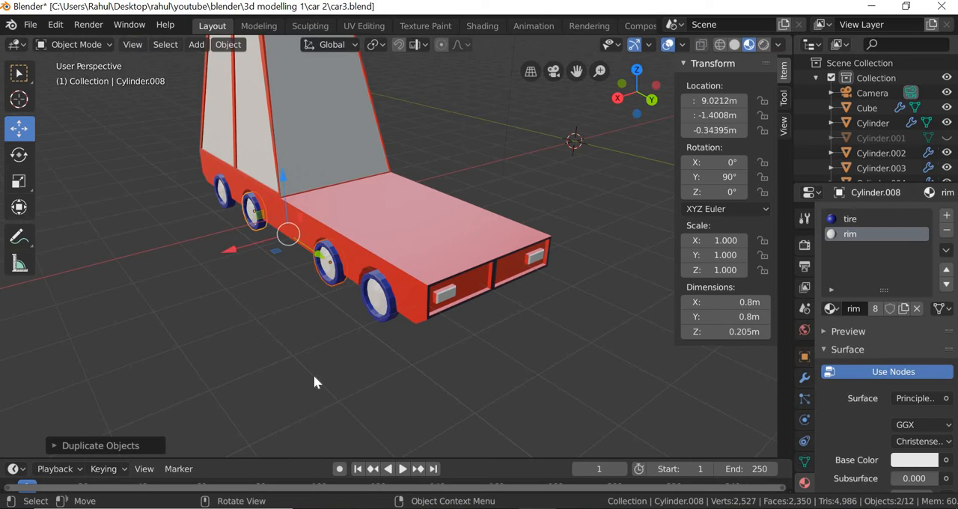
middle_drag(315, 376, 330, 204)
key(g)
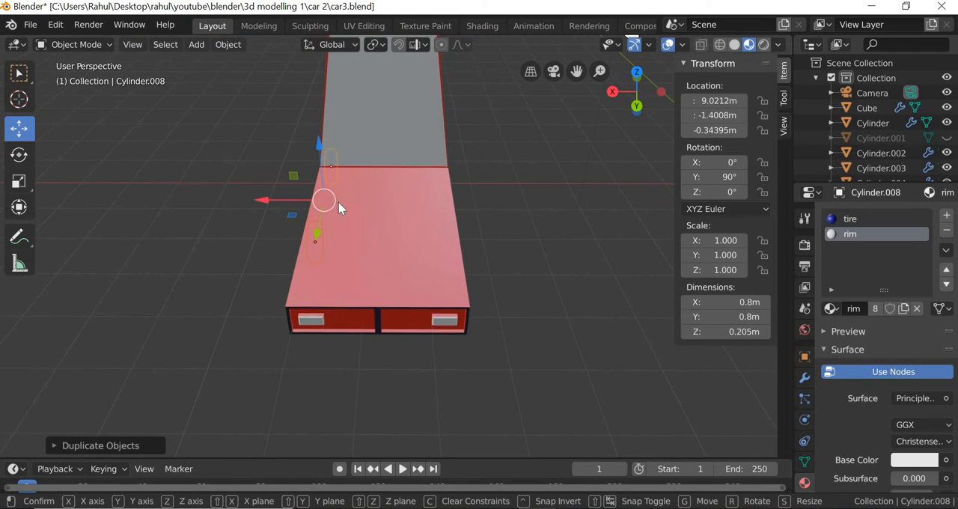
click(405, 292)
middle_drag(406, 291, 352, 290)
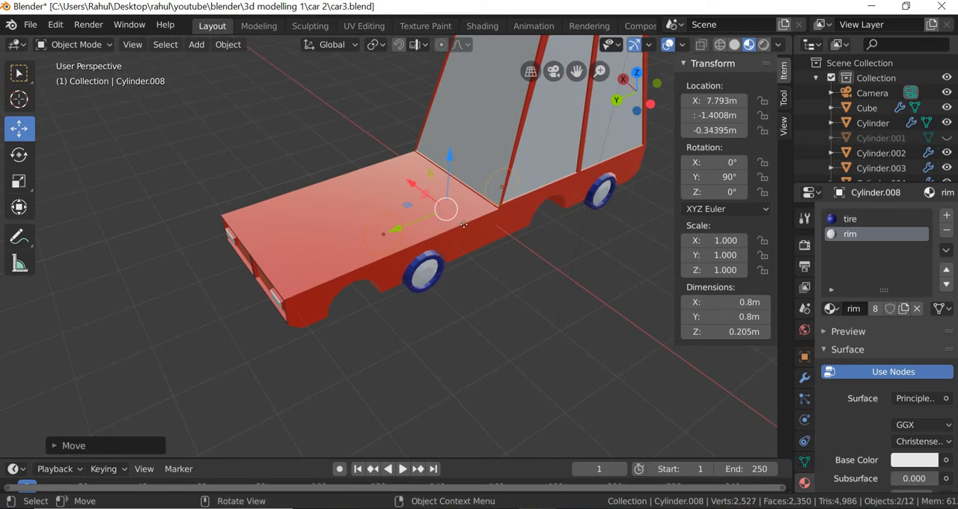
key(shift+d)
click(508, 350)
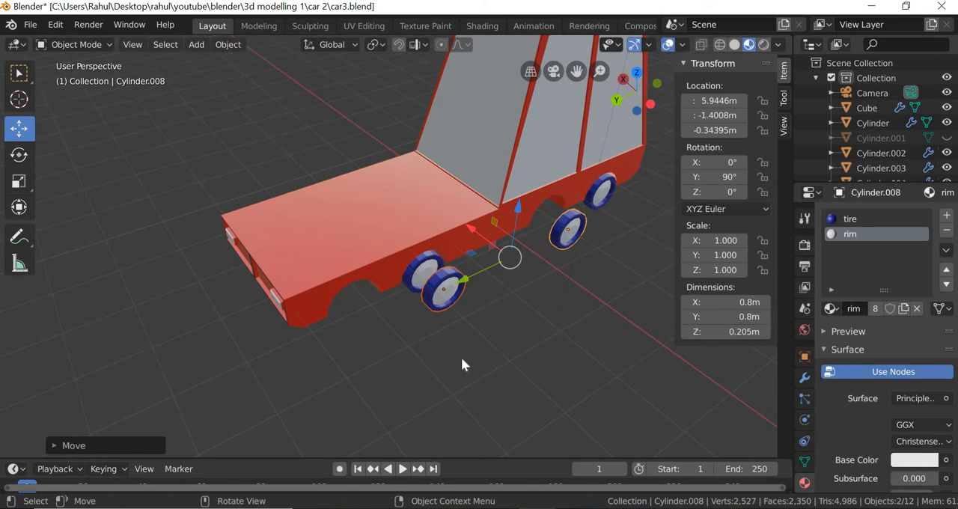
Move the front wheel copy along Y to about 3.055 m, in line with the empty front arch.
middle_drag(458, 357, 418, 304)
click(408, 306)
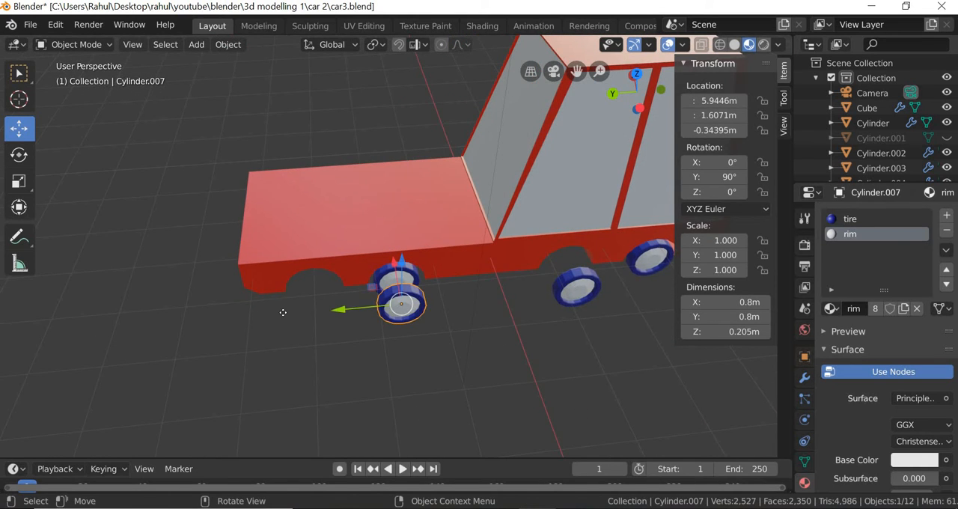
drag(341, 310, 250, 318)
Select both wheel copies and move them inward along X to about 6.491 m, into the car's empty arches.
click(575, 302)
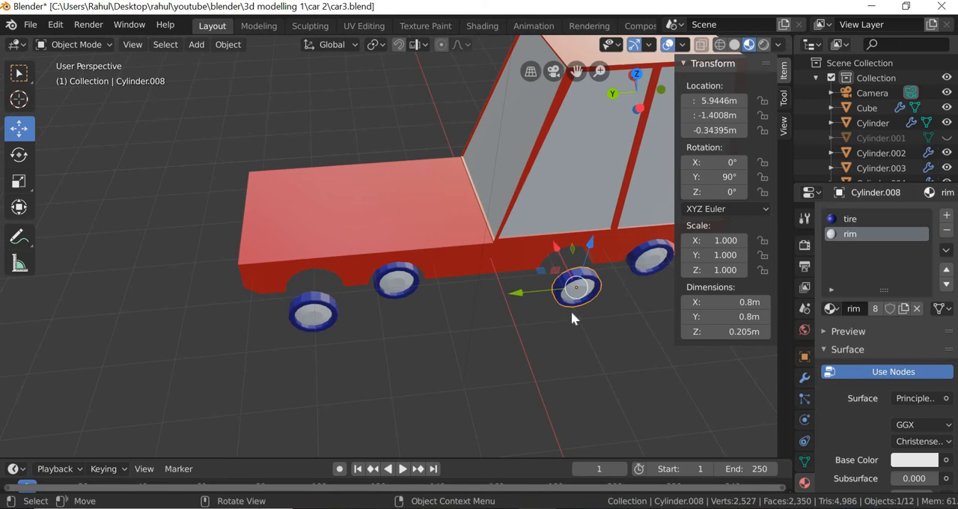
middle_drag(572, 313, 439, 307)
drag(439, 307, 473, 300)
right_click(473, 299)
shift+click(297, 238)
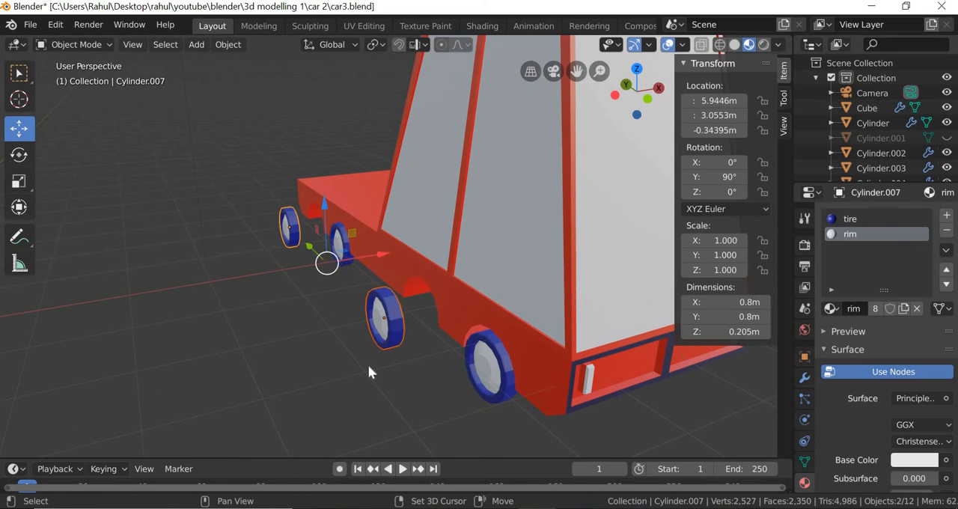
middle_drag(367, 365, 353, 259)
drag(356, 258, 240, 349)
click(240, 349)
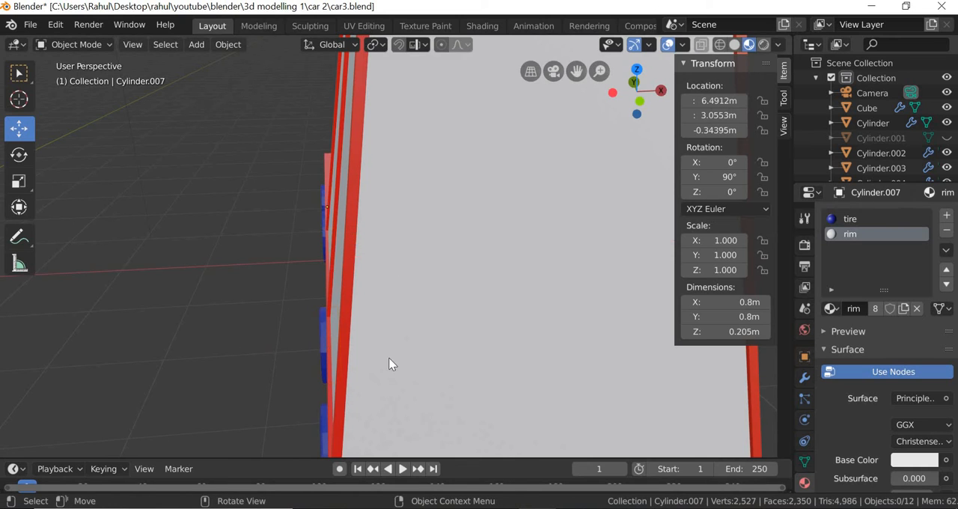
Examine the fitted wheels from the side and the details of the car in the reference picture.
middle_drag(390, 363, 481, 391)
scroll(477, 373, down, 3)
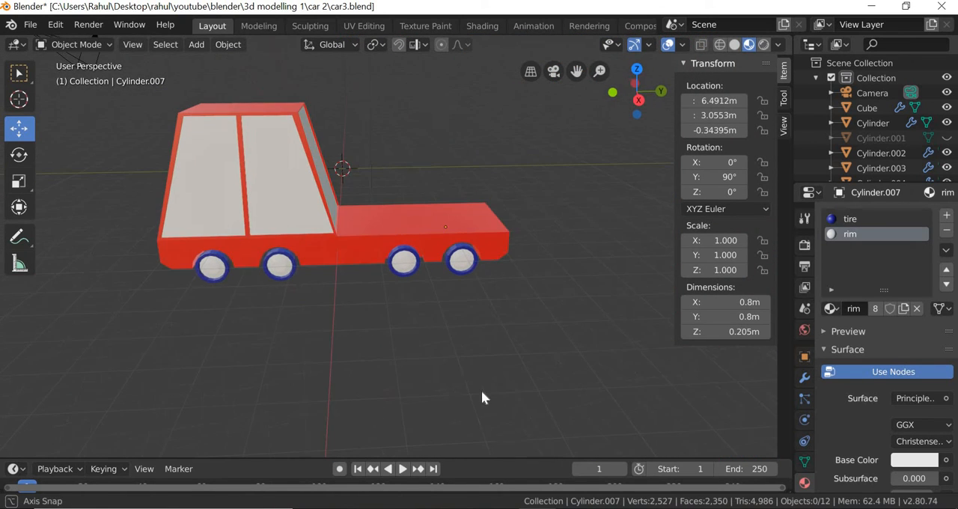
middle_drag(275, 312, 286, 264)
scroll(166, 244, down, 7)
scroll(96, 233, up, 4)
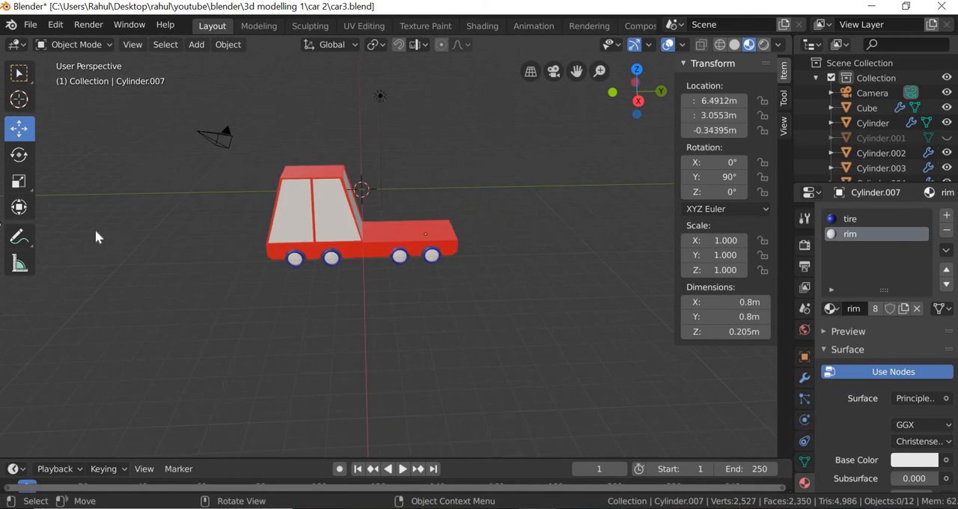
scroll(96, 233, down, 4)
middle_drag(368, 285, 408, 309)
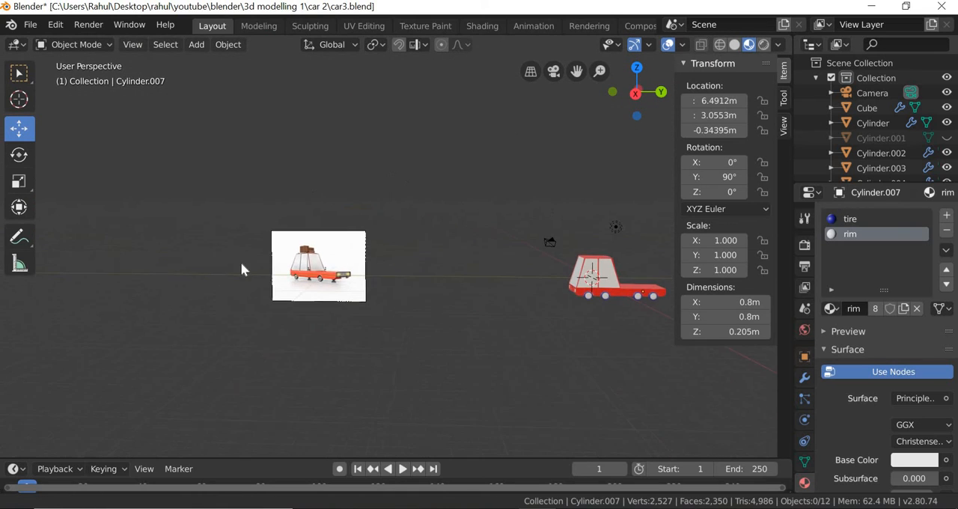
scroll(223, 317, up, 7)
scroll(132, 330, up, 2)
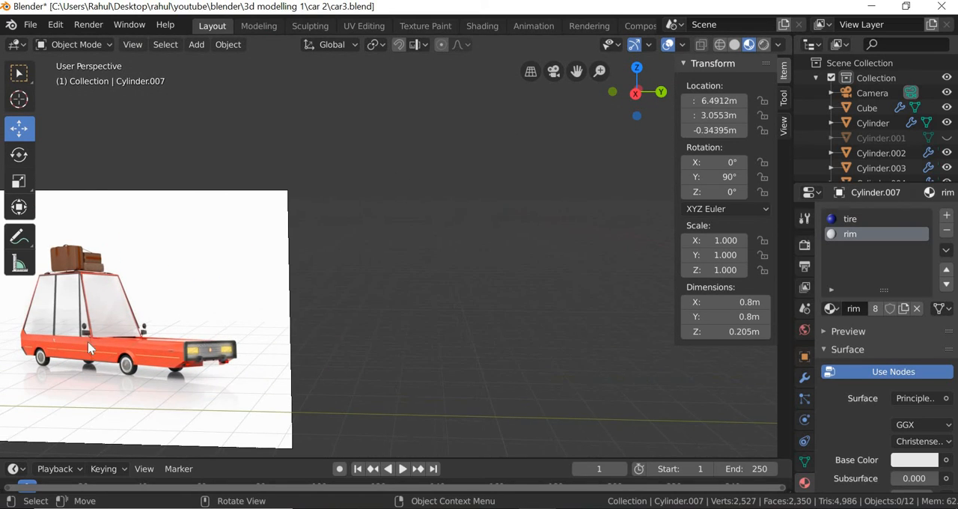
scroll(117, 360, down, 5)
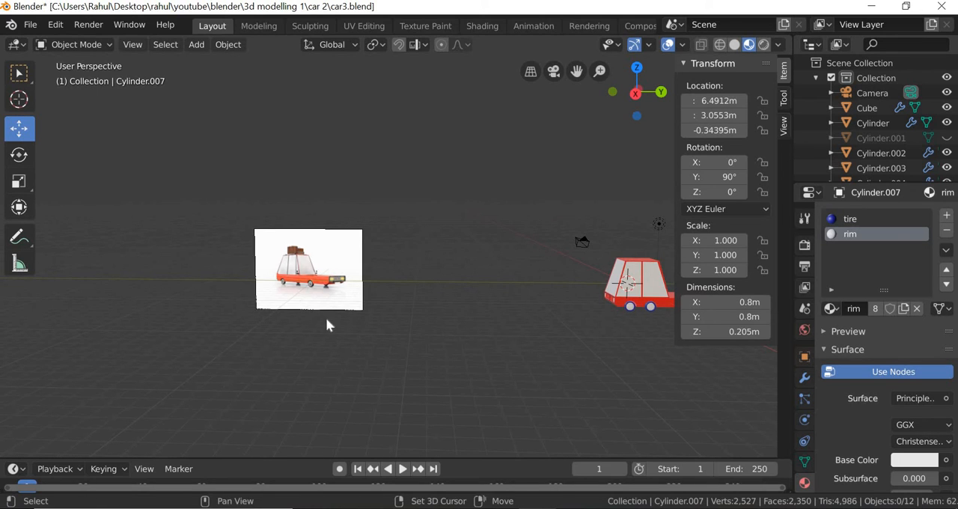
Examine the modelled car's windows, hood and wheels from several angles alongside the reference picture.
shift+middle_drag(638, 311, 383, 282)
scroll(327, 326, up, 1)
scroll(287, 343, up, 2)
middle_drag(287, 342, 293, 342)
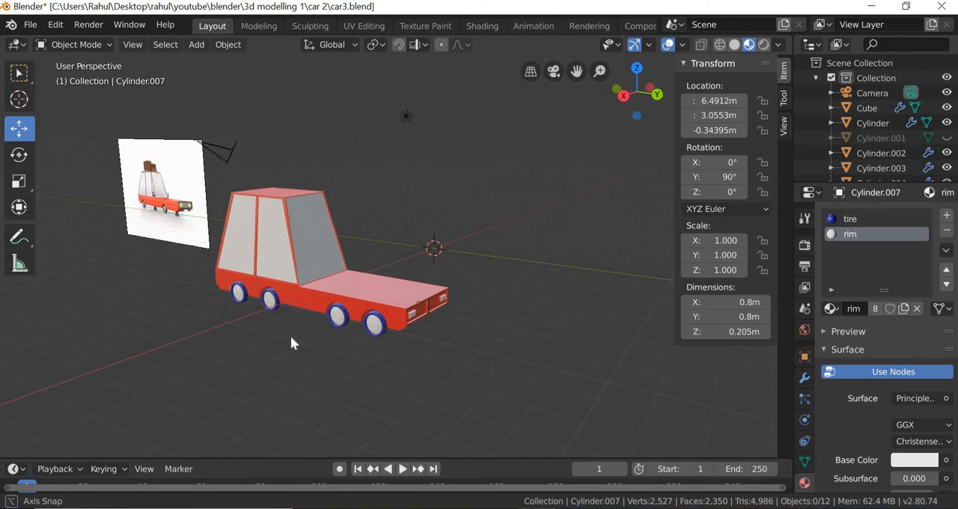
scroll(208, 375, up, 4)
mouse_move(187, 378)
middle_down()
mouse_move(212, 364)
mouse_move(195, 369)
mouse_move(345, 369)
mouse_move(158, 370)
mouse_move(188, 381)
middle_up()
scroll(212, 364, down, 2)
scroll(196, 369, down, 2)
scroll(199, 387, up, 3)
middle_drag(261, 395, 329, 358)
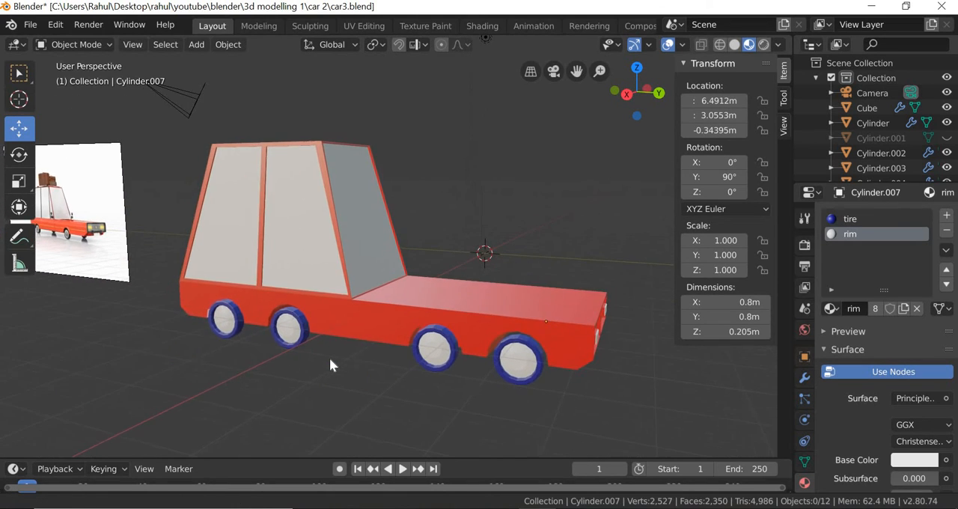
middle_drag(358, 394, 357, 394)
scroll(233, 258, up, 1)
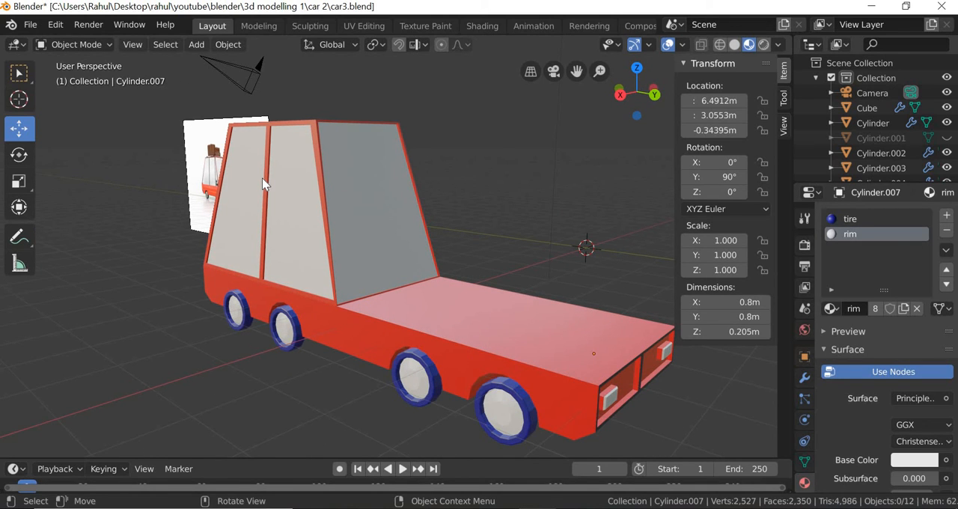
Add a cylinder mesh at the world origin.
click(196, 46)
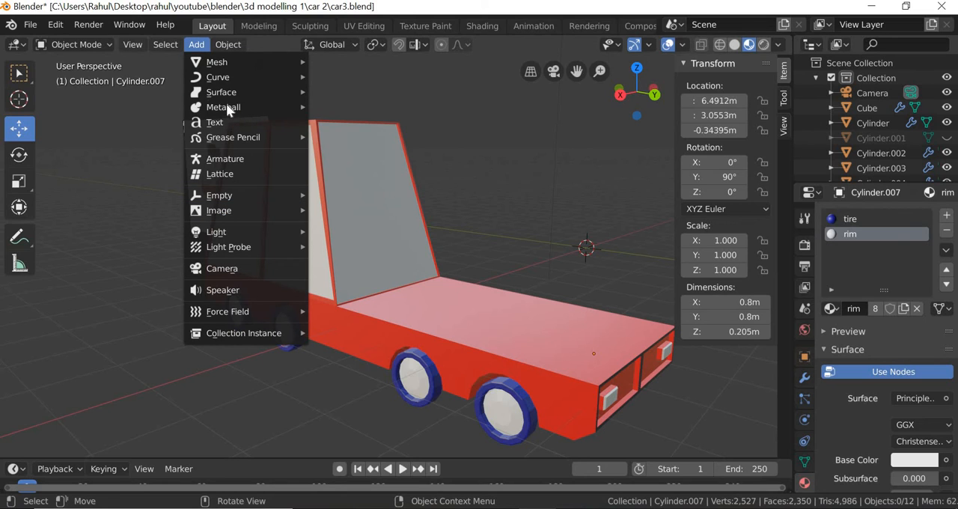
mouse_move(224, 63)
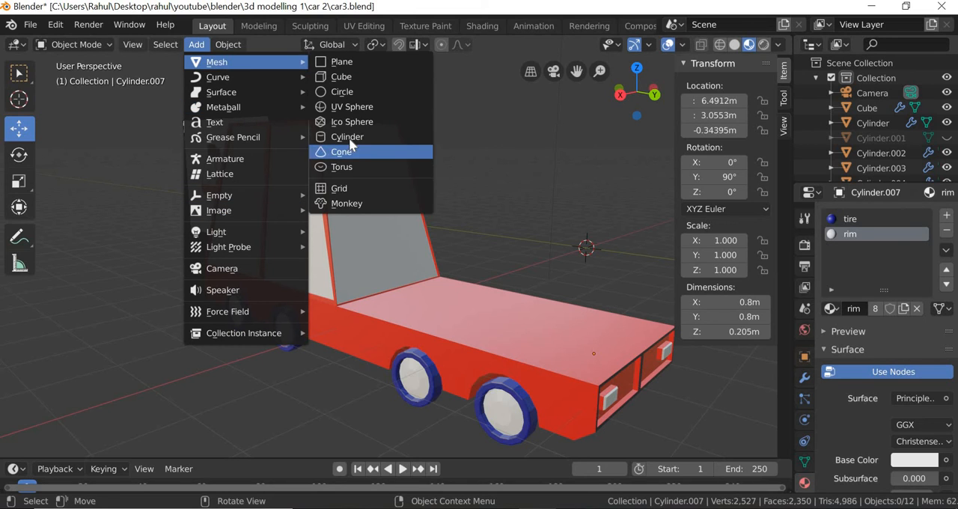
click(348, 137)
key(g)
key(x)
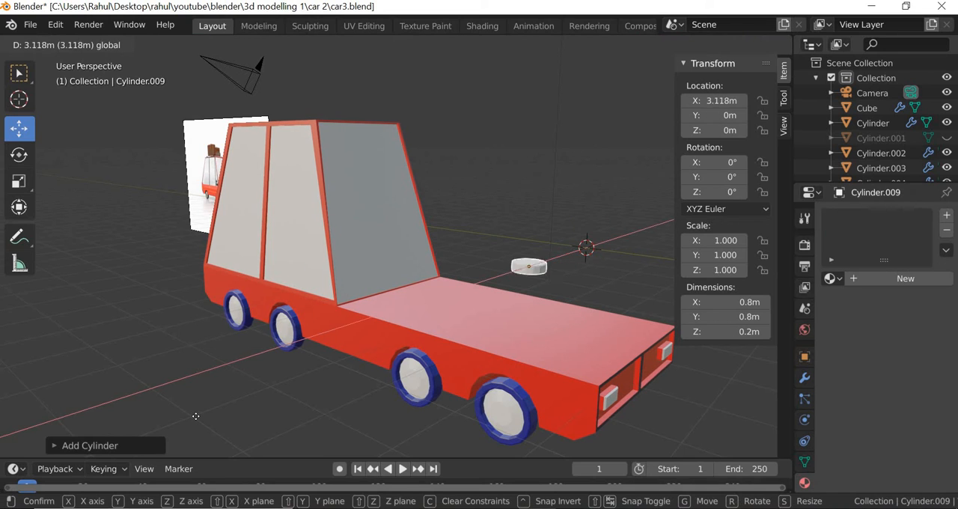
key(Escape)
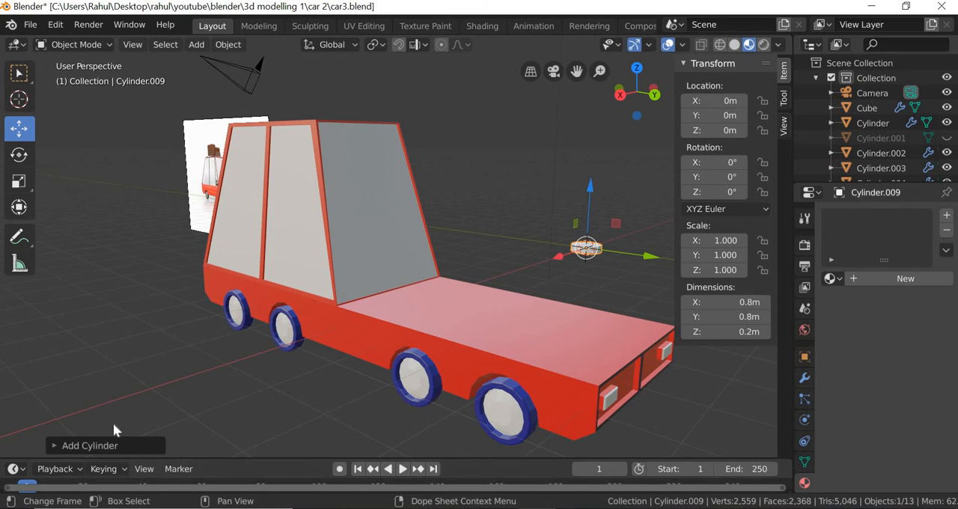
Set the new cylinder's radius to 0.2 m and its depth to 0.05 m.
click(105, 446)
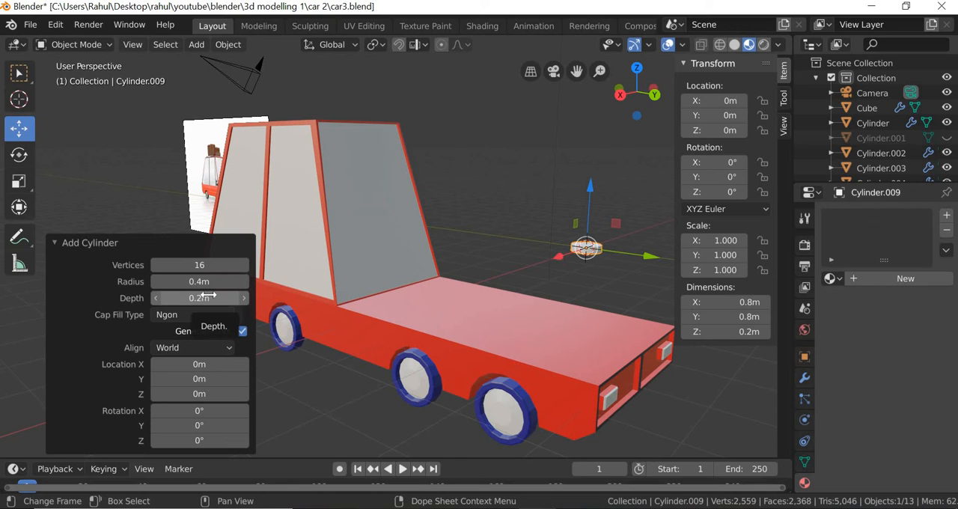
click(208, 282)
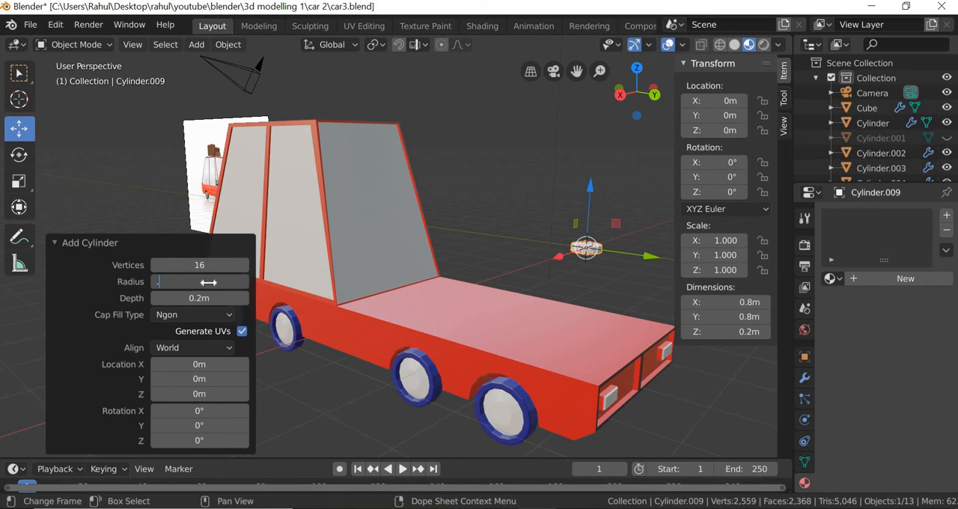
text(.2)
key(Return)
click(197, 298)
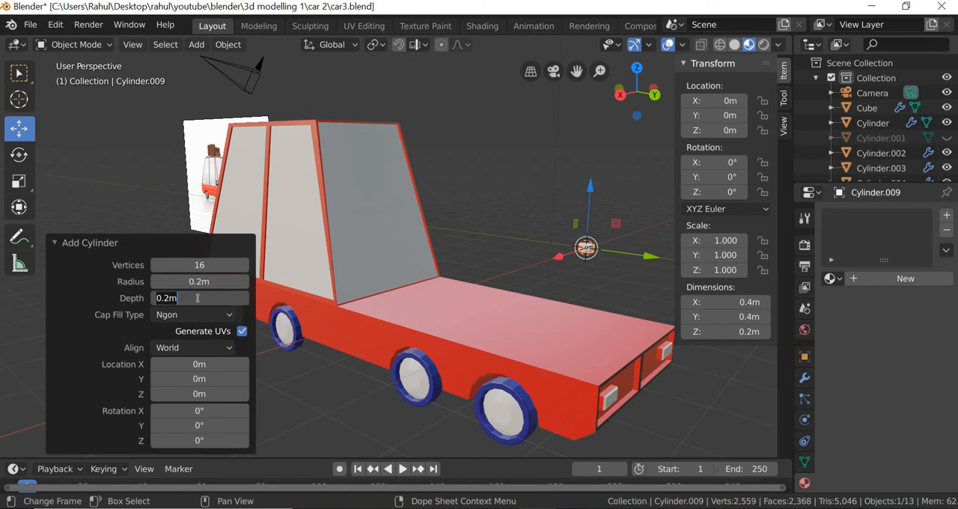
text(.05)
key(Return)
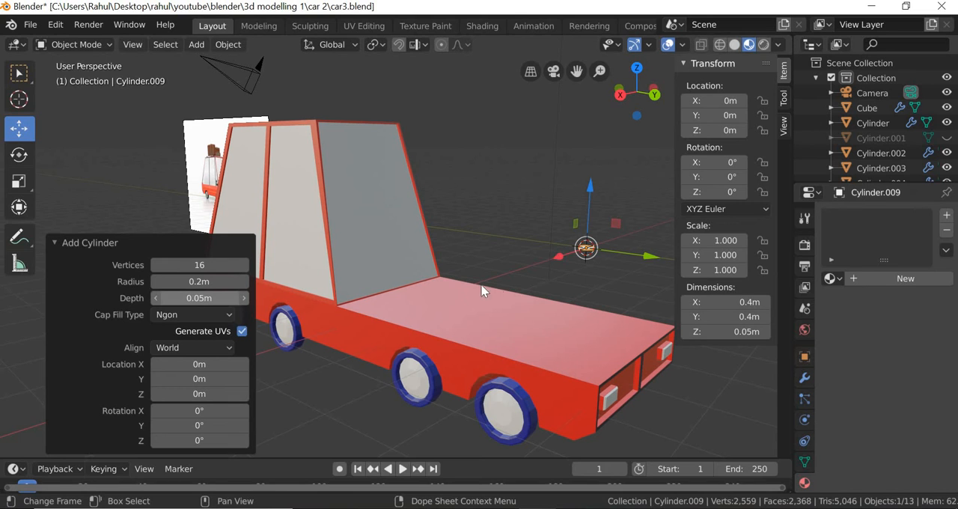
Move the thin cylinder along X to about 10.251 m and raise it along Z to about 1.355 m, beside the car's windows.
key(g)
key(x)
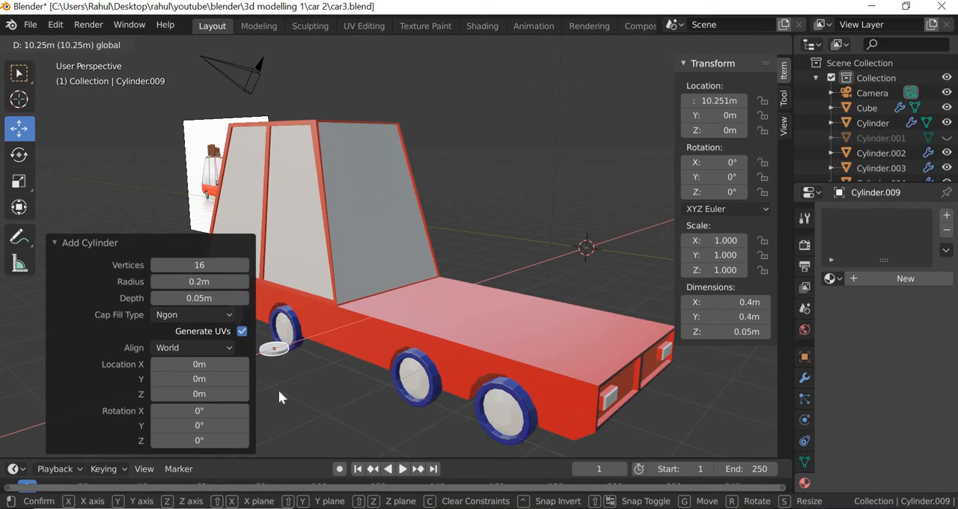
click(283, 392)
scroll(282, 393, up, 3)
click(53, 356)
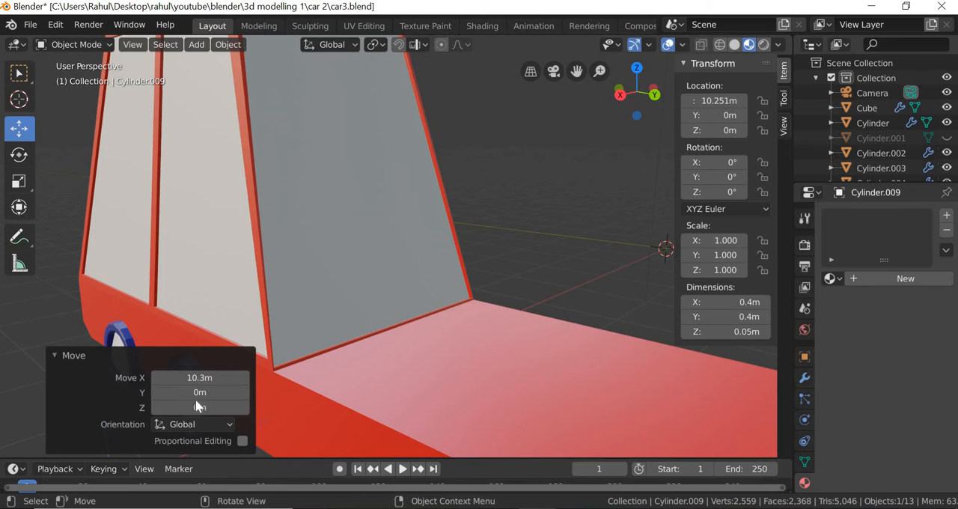
scroll(203, 387, down, 2)
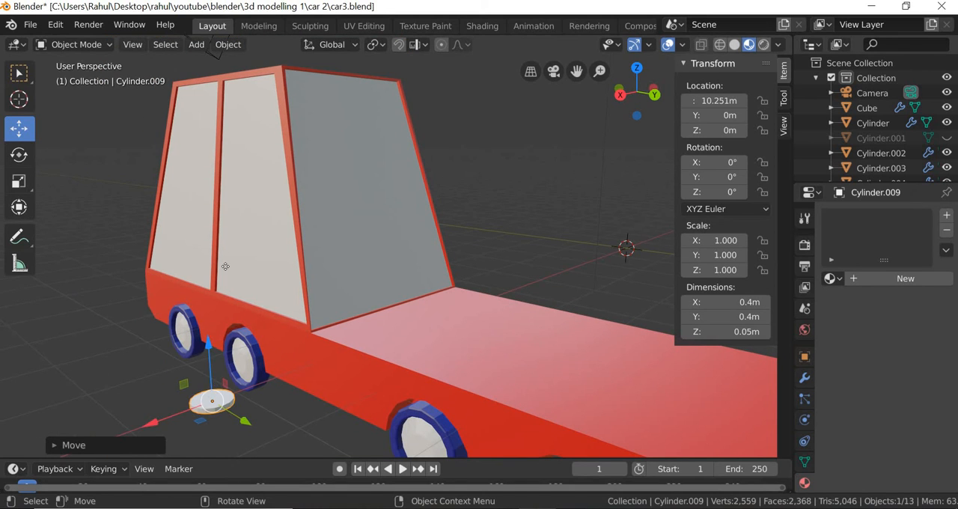
key(g)
key(z)
click(186, 210)
Rotate the thin cylinder upright by setting its X rotation to 90°.
key(shift+space)
key(r)
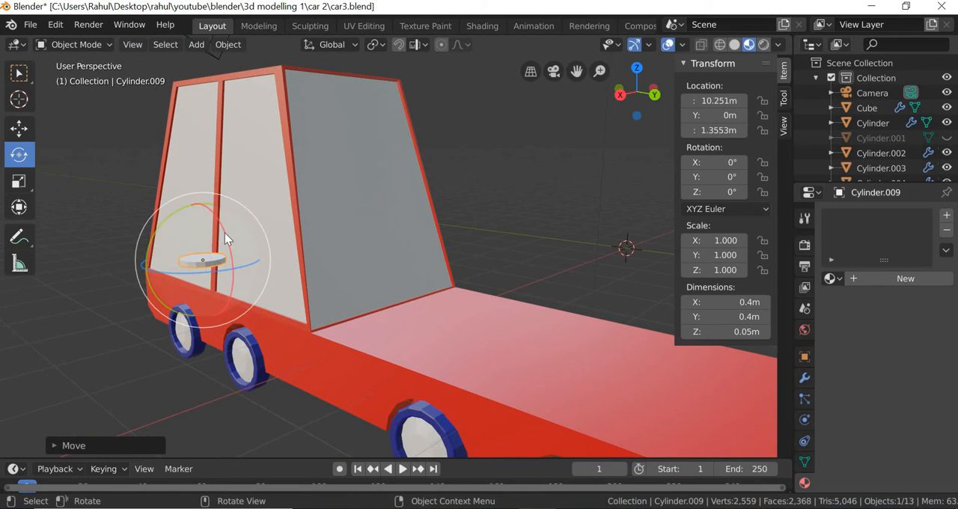
drag(224, 233, 243, 275)
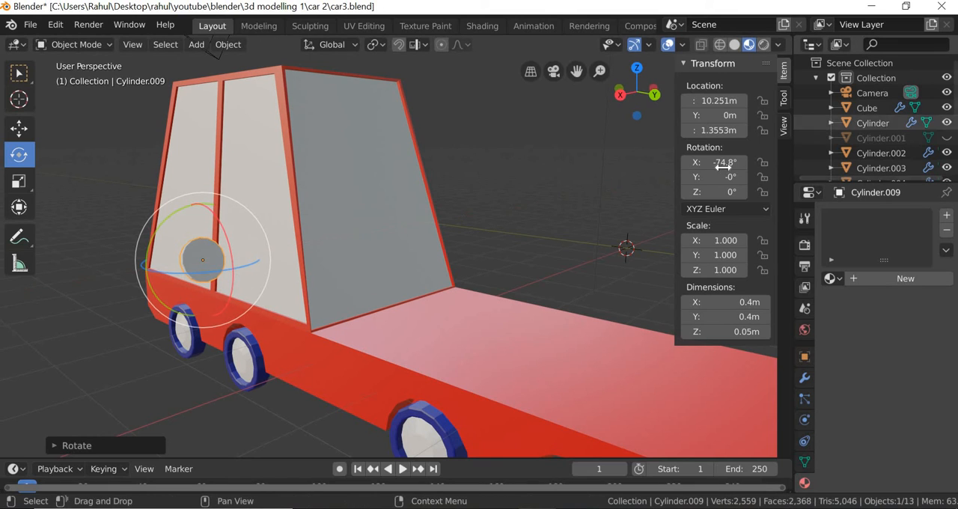
click(721, 163)
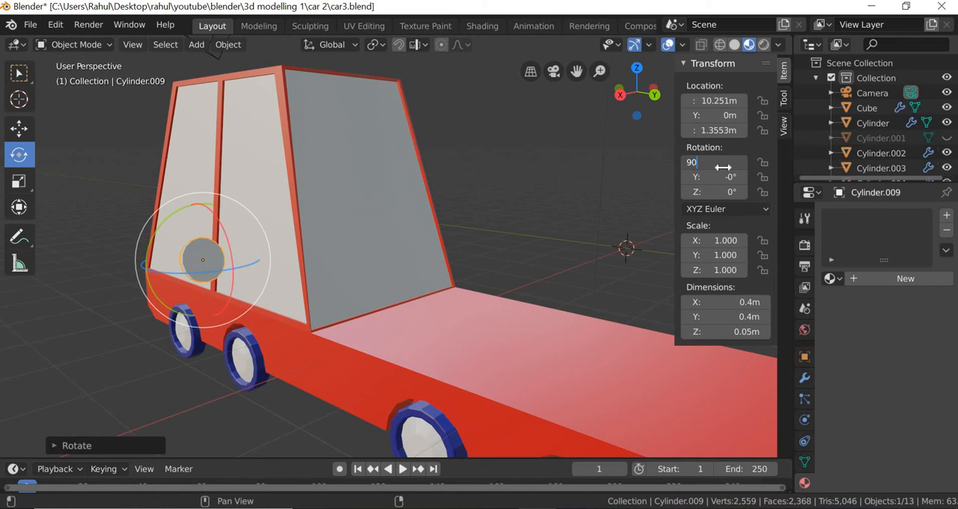
key(Return)
Scale the upright disc down uniformly to about 0.441.
middle_drag(227, 298, 121, 235)
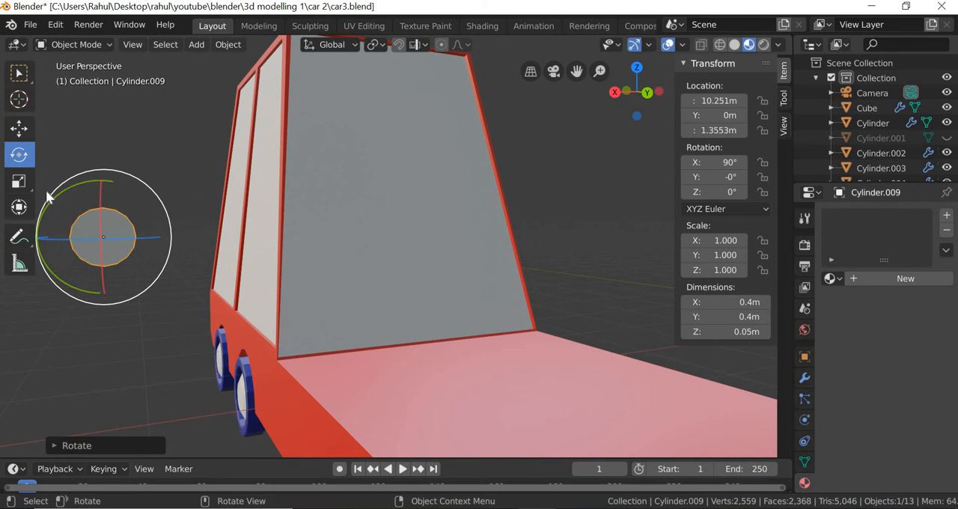
click(21, 185)
drag(167, 218, 216, 270)
Move the small disc to about X 9.187 m and Z 0.649 m, against the car's side near the windshield's lower corner.
click(22, 133)
middle_drag(325, 296, 646, 251)
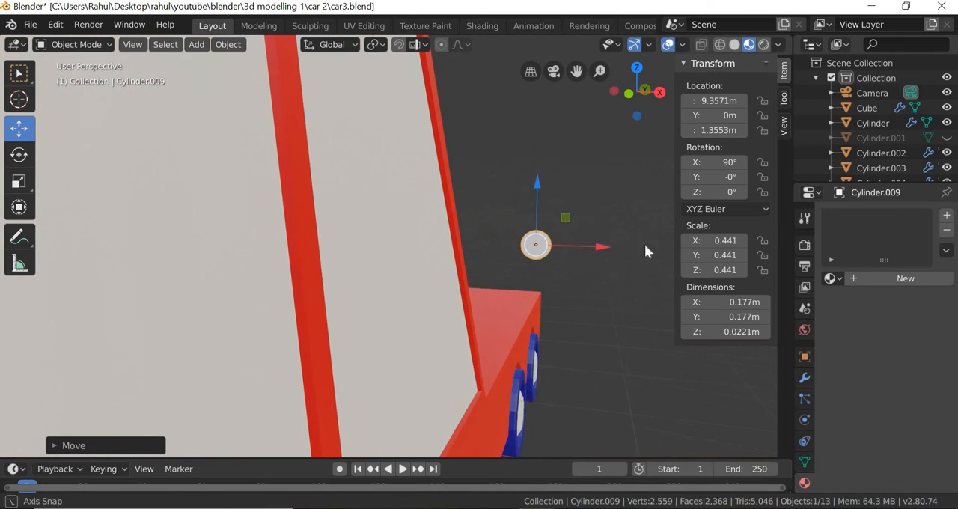
drag(602, 252, 519, 235)
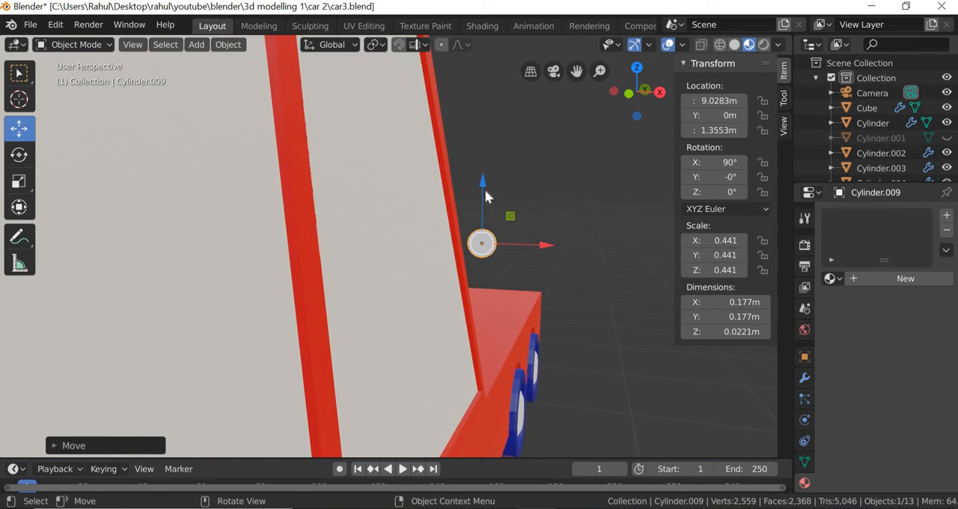
drag(484, 188, 572, 364)
middle_drag(467, 428, 255, 400)
middle_drag(224, 440, 229, 44)
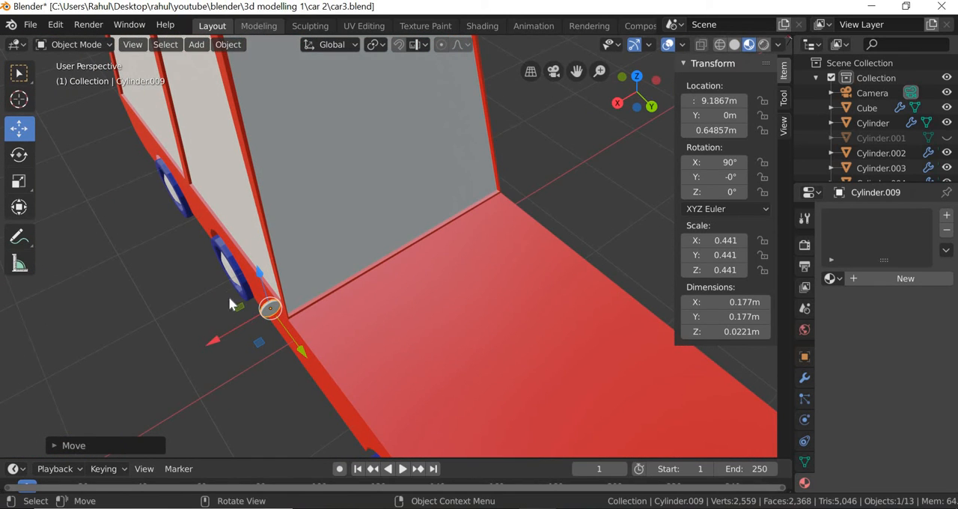
Move the small disc along X to about 9.218 m, just clear of the car's side.
key(g)
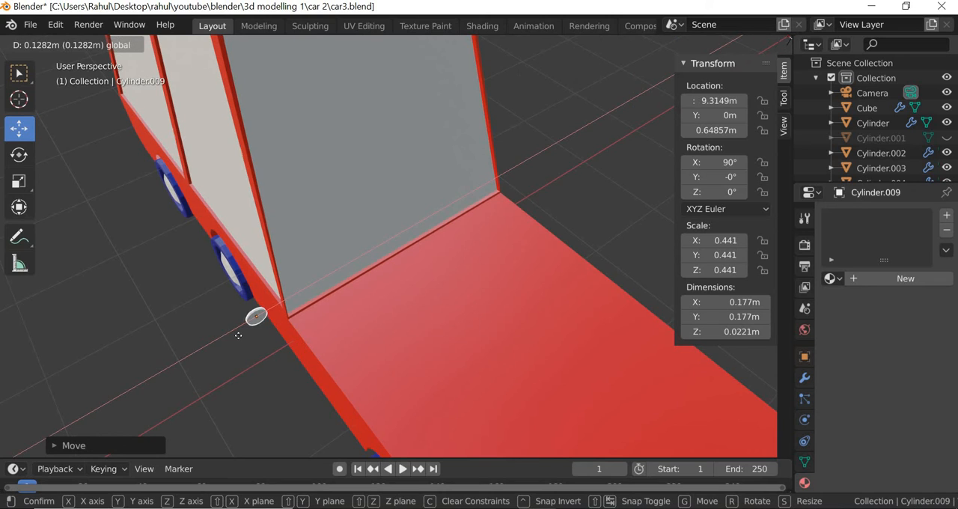
drag(238, 335, 281, 361)
middle_drag(430, 290, 490, 225)
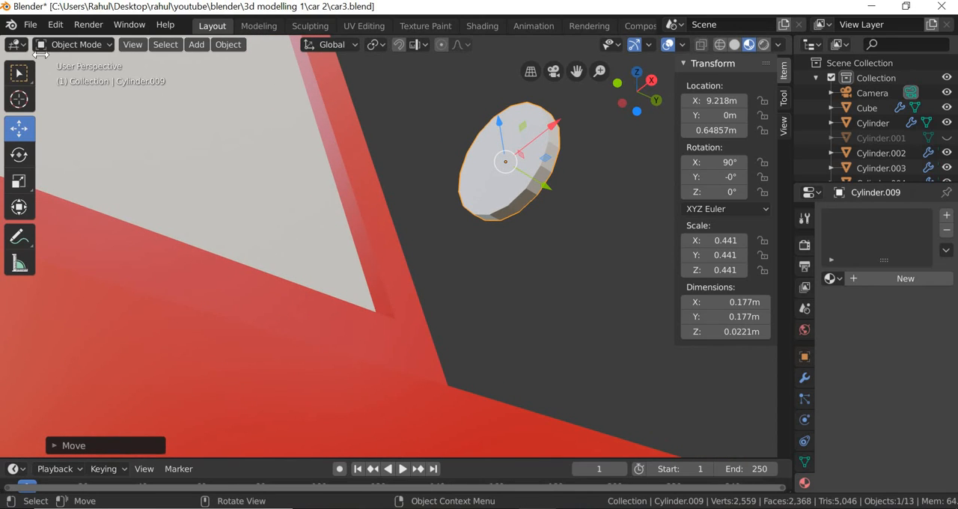
In Edit Mode, extrude the lowest rim face of the disc downward by about 0.046 m to start the mirror's stem.
click(107, 45)
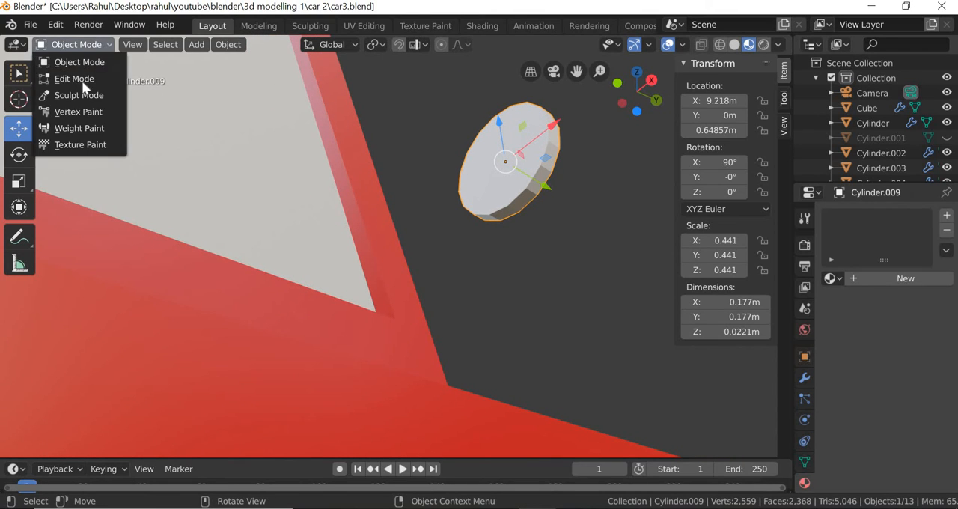
click(34, 78)
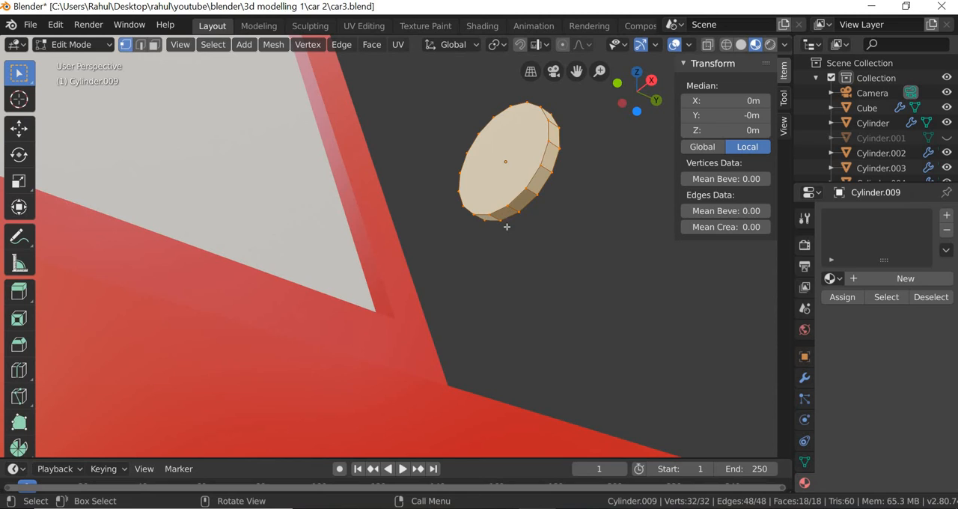
click(501, 220)
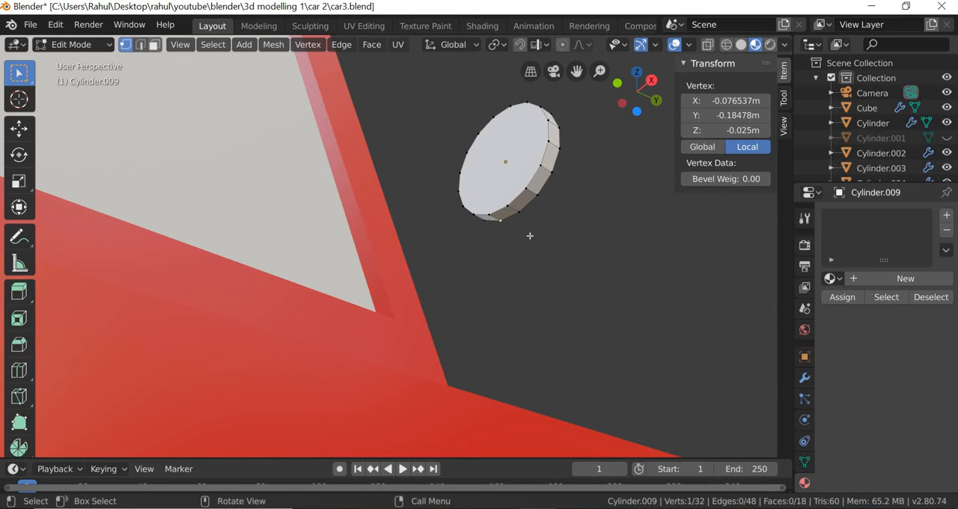
key(3)
click(508, 214)
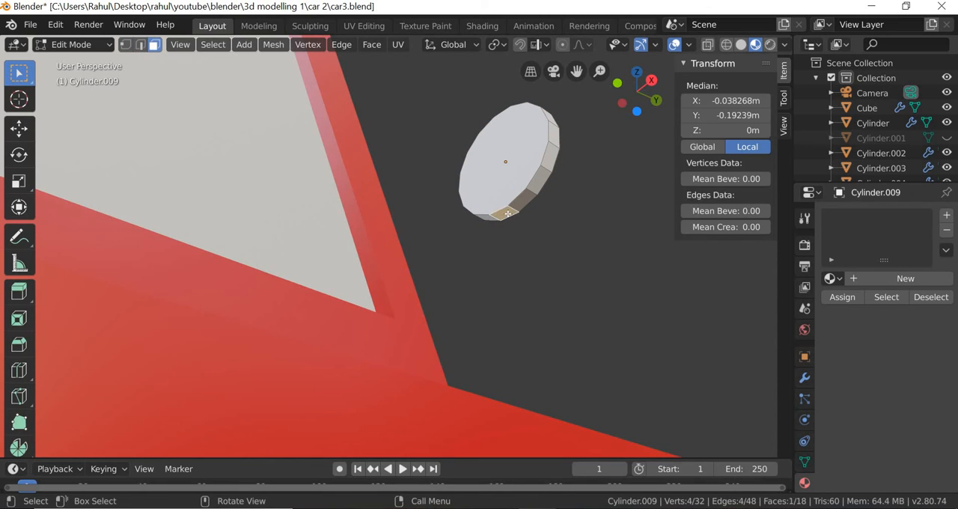
key(e)
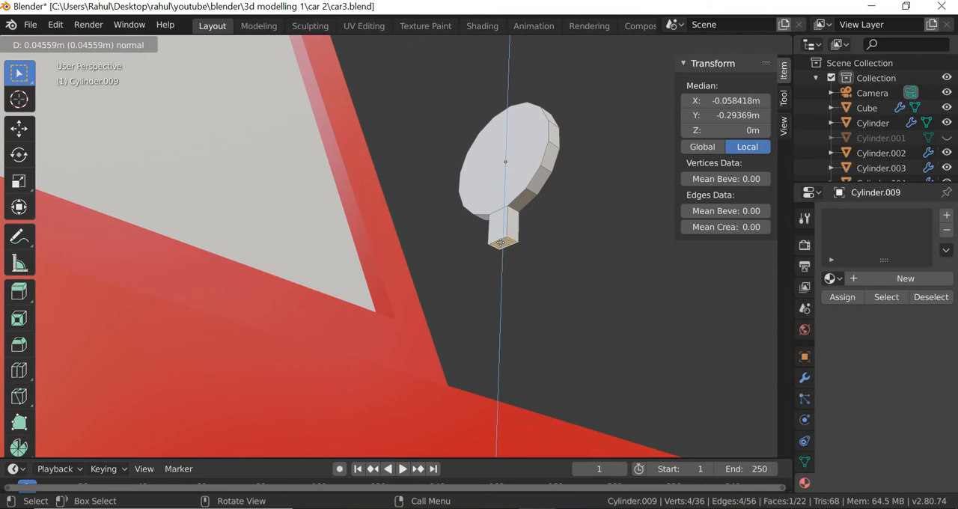
click(501, 243)
Extend the stem with three more extrusions of about 0.039 m, 0.054 m and 0.037 m.
key(e)
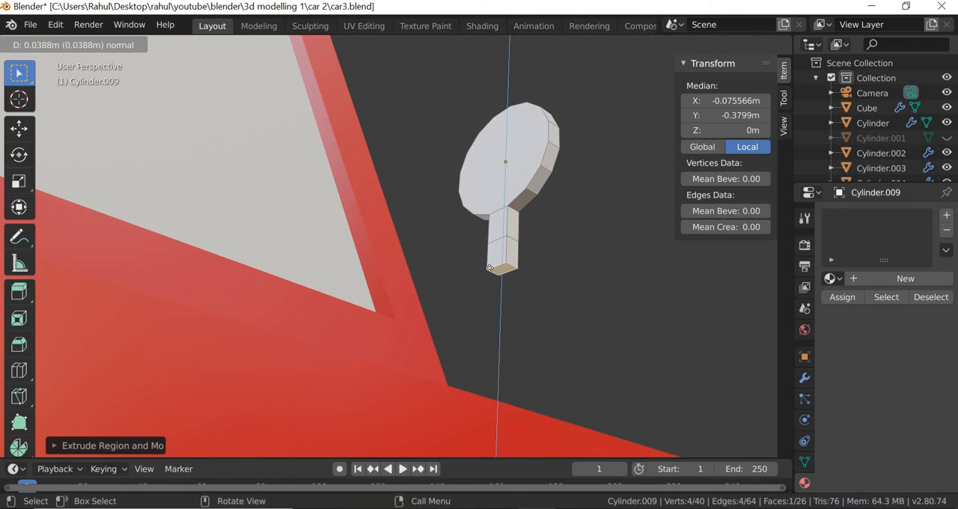
click(490, 268)
key(e)
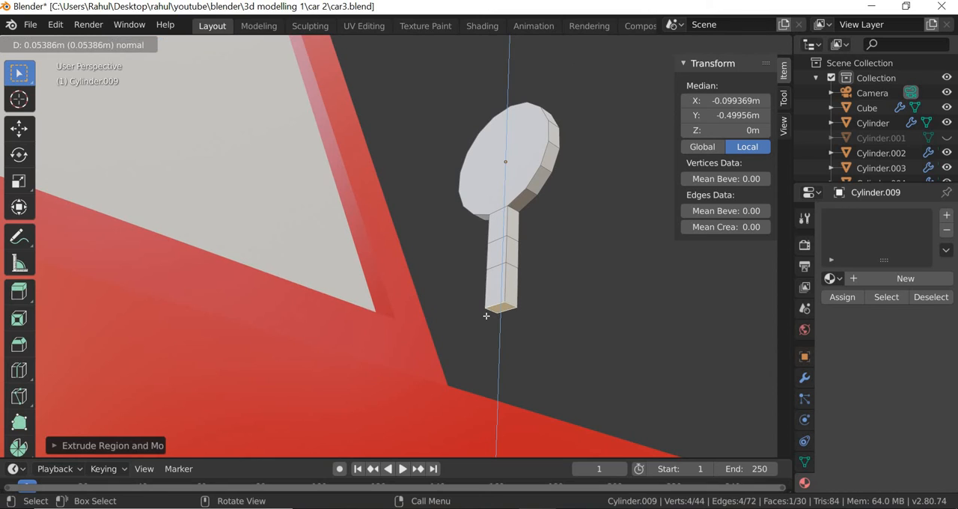
click(486, 319)
key(e)
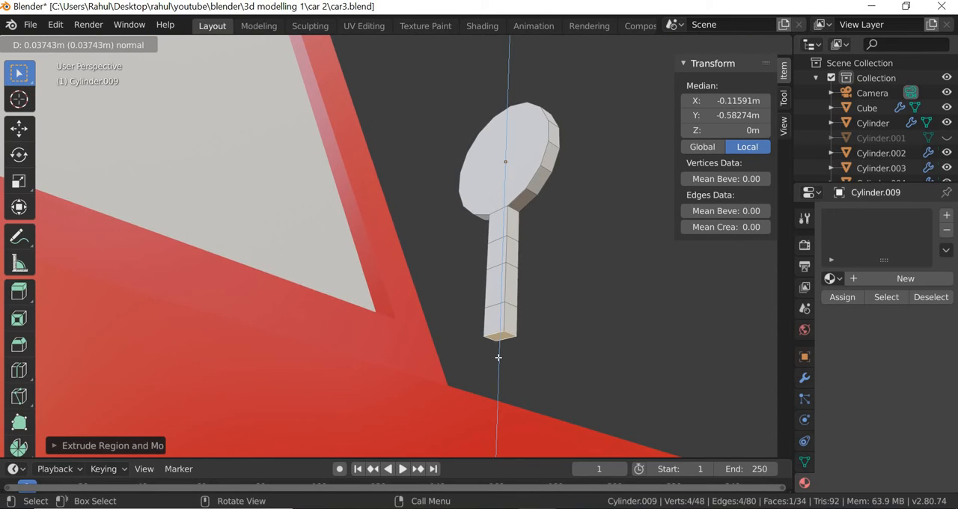
click(592, 332)
In the front wireframe view, move the stem's end vertices along X to about -0.394 m local, into the car's body.
scroll(599, 332, up, 3)
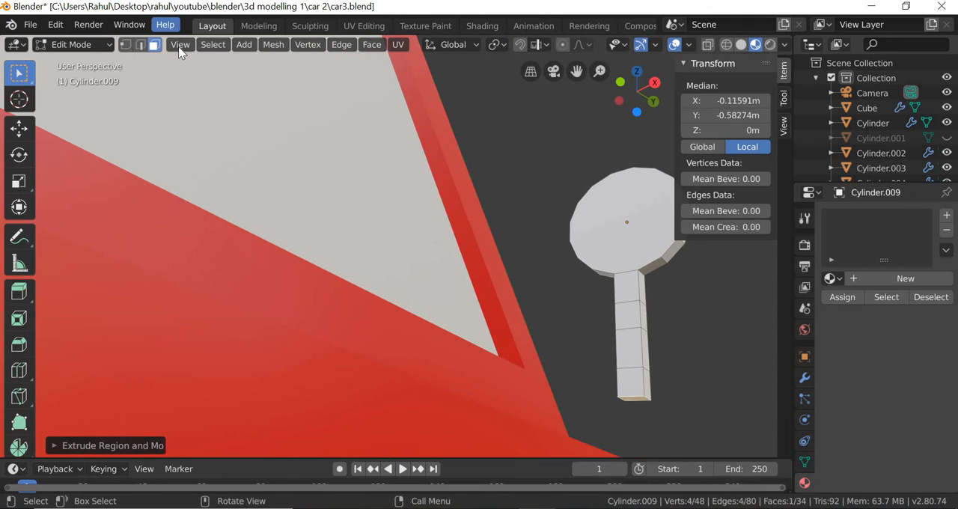
click(180, 45)
mouse_move(225, 217)
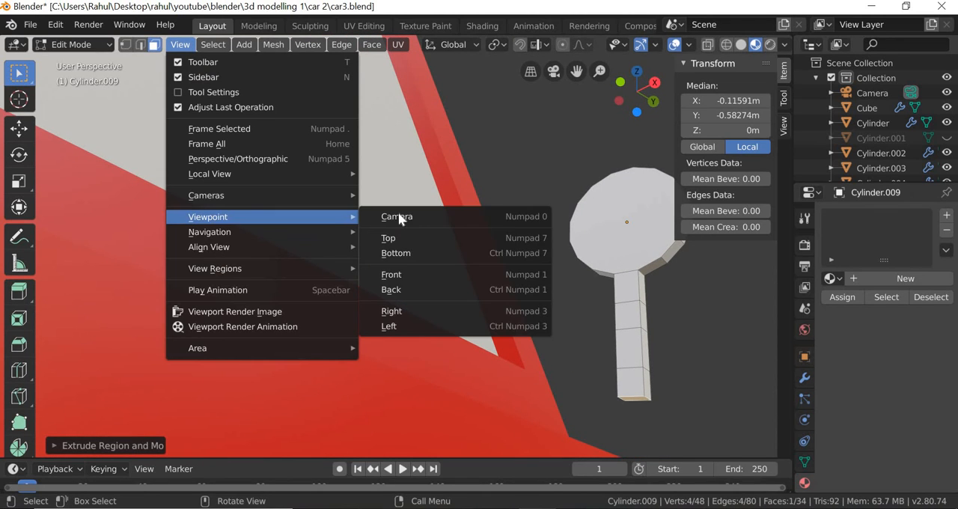
click(392, 274)
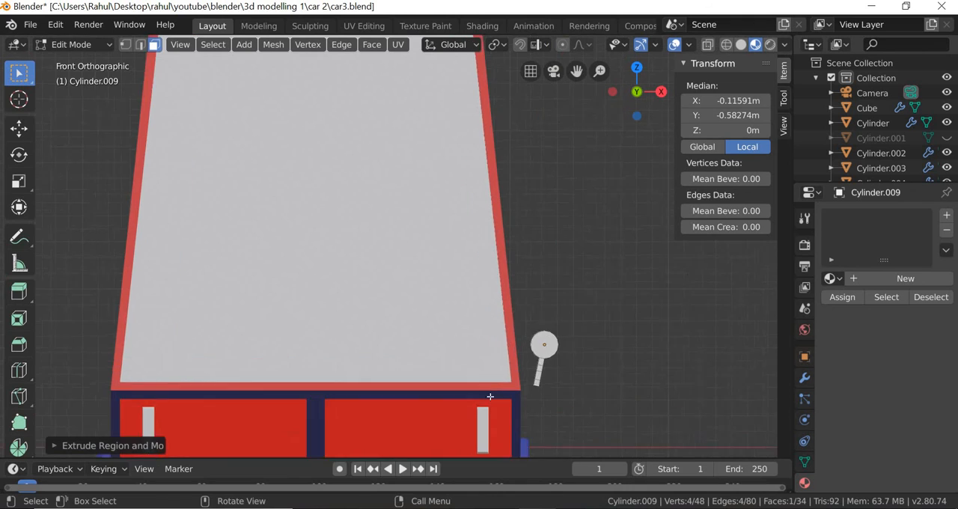
scroll(490, 396, up, 3)
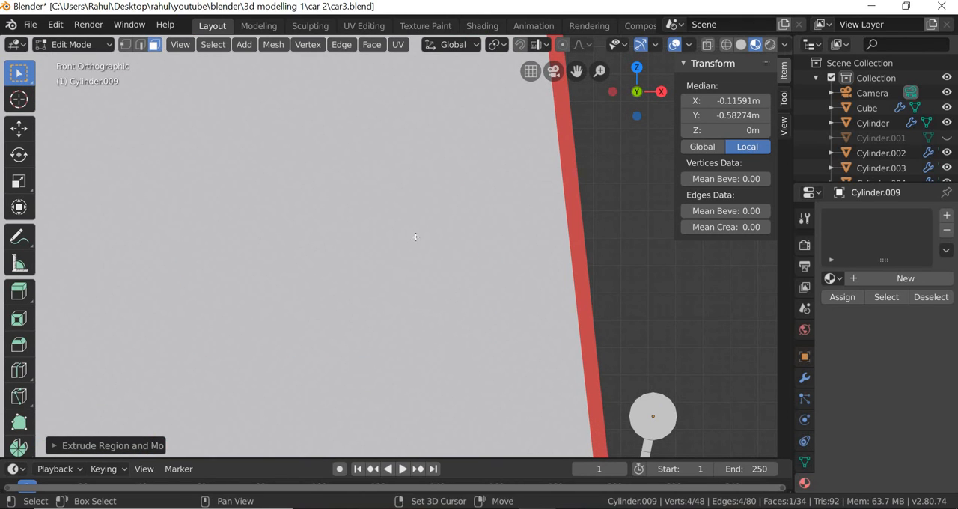
shift+middle_drag(535, 363, 495, 372)
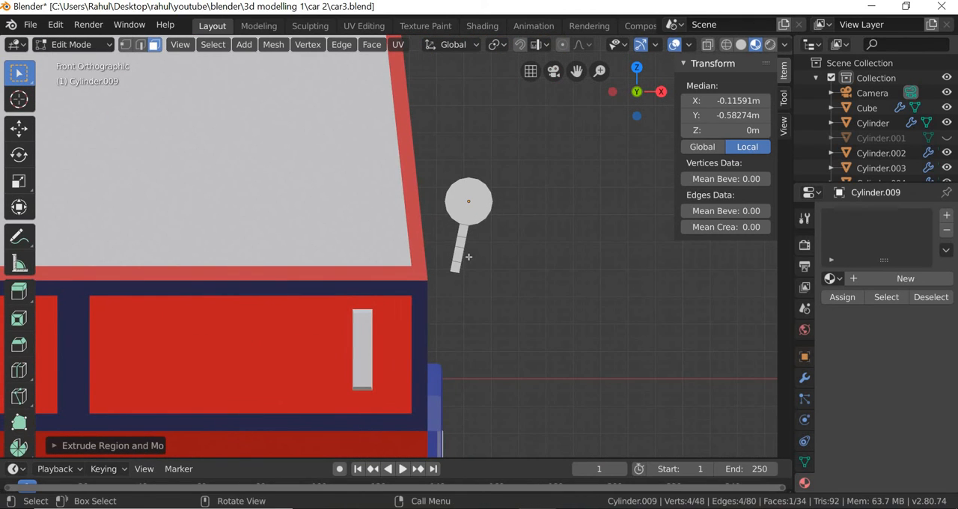
scroll(469, 257, up, 4)
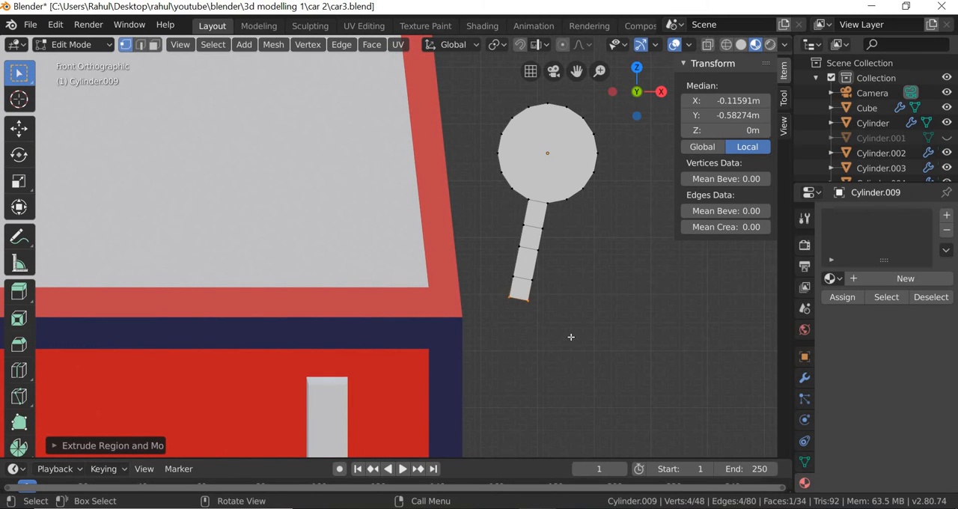
scroll(570, 337, up, 2)
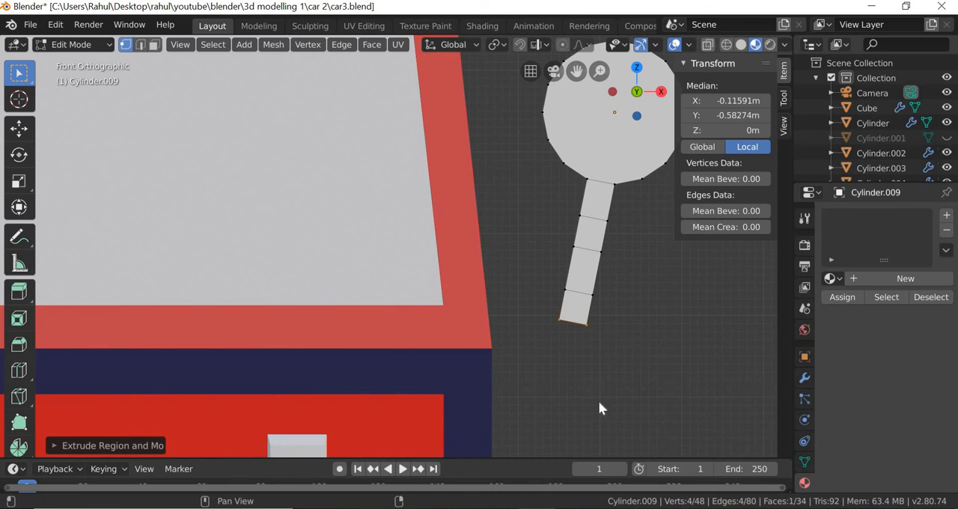
click(727, 44)
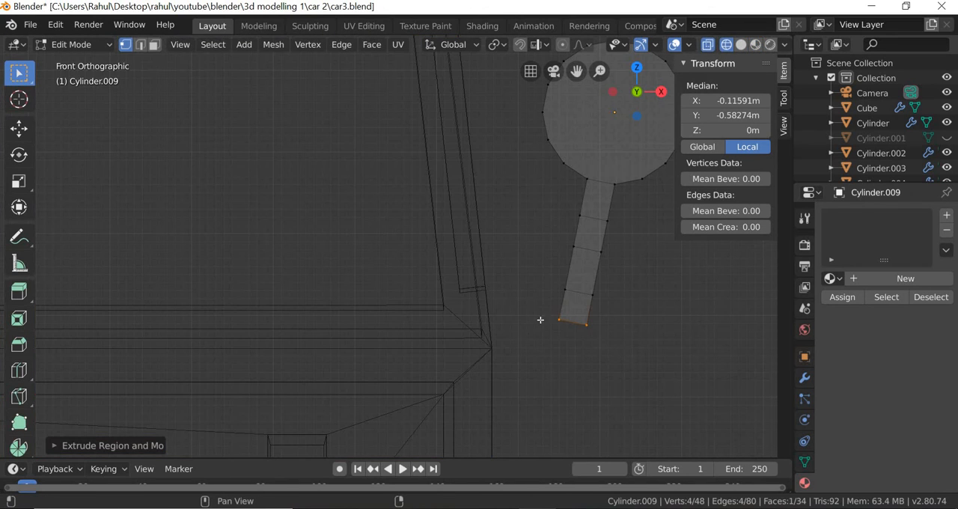
drag(541, 307, 607, 358)
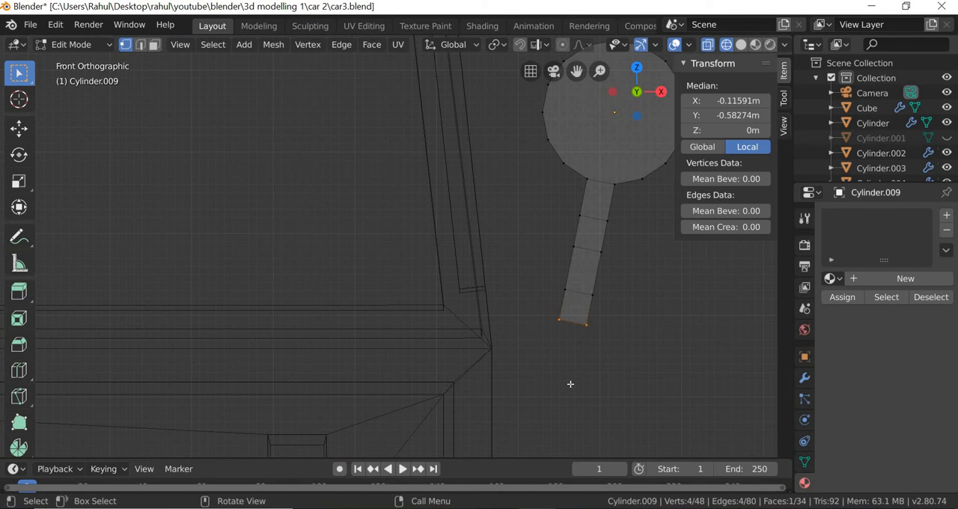
click(19, 128)
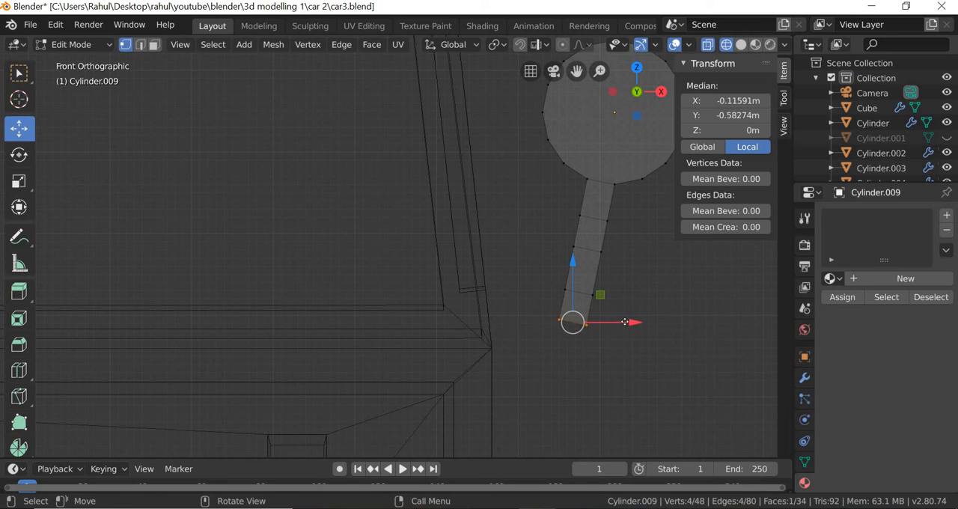
drag(626, 322, 559, 310)
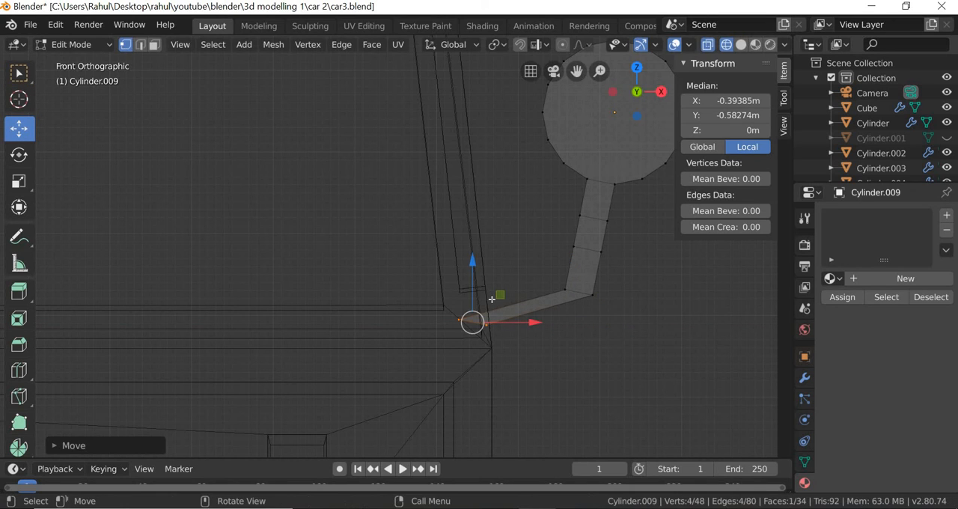
Rotate the stem's end vertices so the end slants along the car body's corner, and deselect them.
click(18, 154)
drag(519, 288, 531, 321)
key(r)
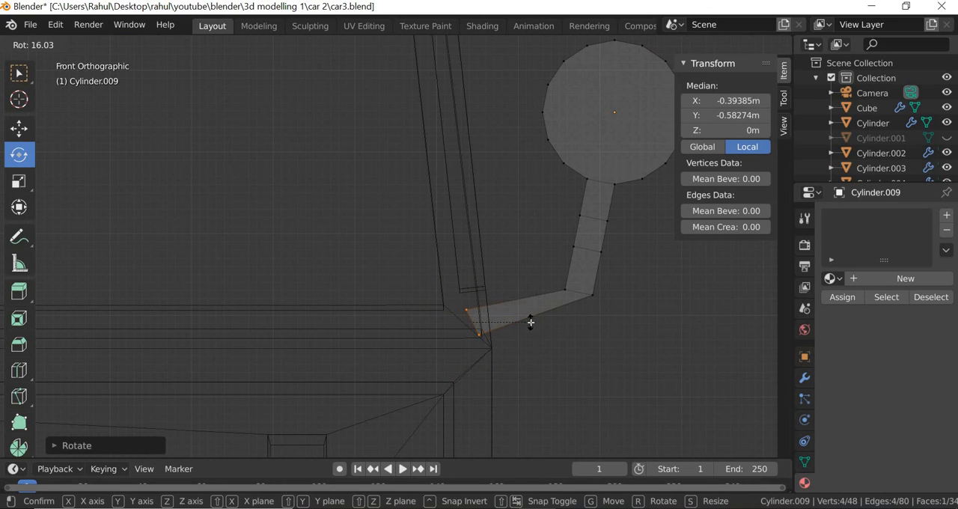
click(620, 310)
click(541, 275)
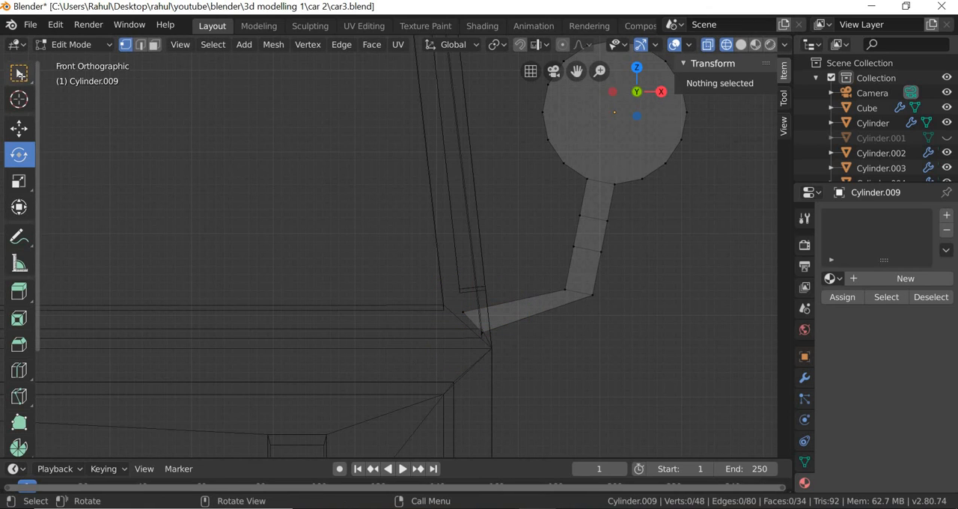
Move the vertex pair at the stem's sharp bend toward the car, to about X -0.163 m and Y -0.476 m local.
click(21, 77)
drag(641, 324, 607, 302)
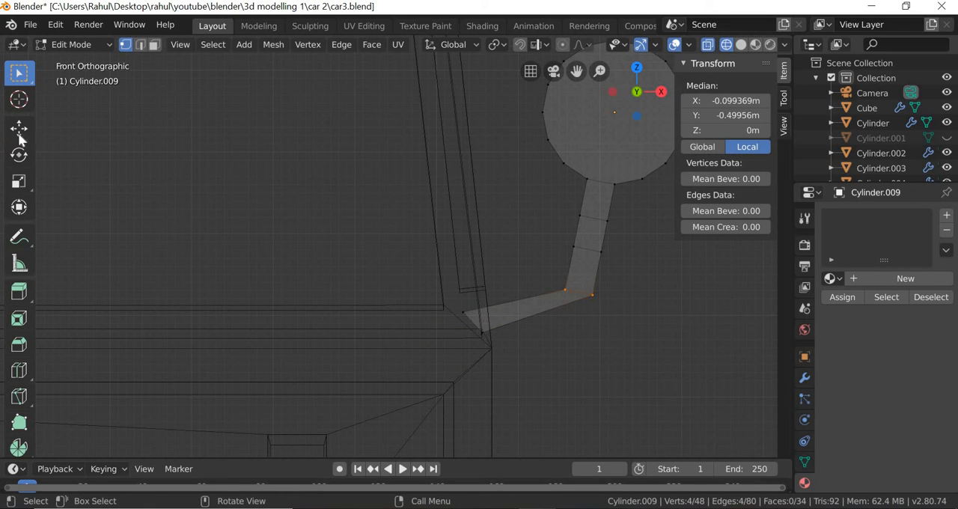
key(shift+space)
key(g)
drag(597, 269, 587, 263)
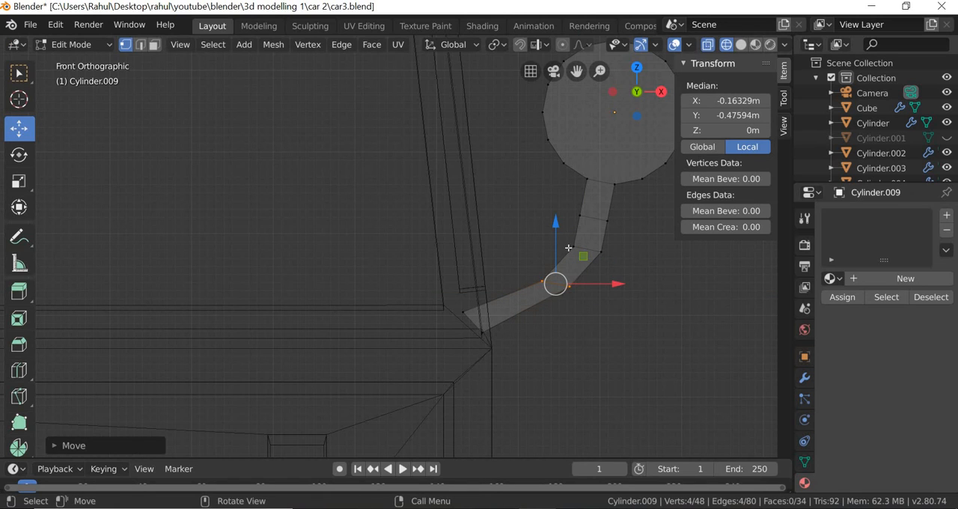
Shift the next vertex pair up the stem slightly toward the car to smooth the curve.
key(alt+a)
key(w)
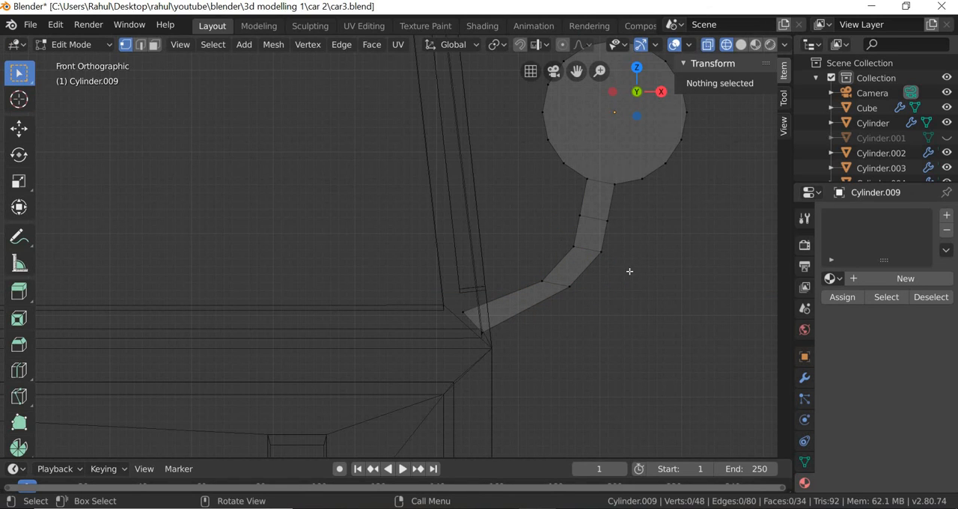
drag(630, 271, 558, 242)
key(shift+space)
key(g)
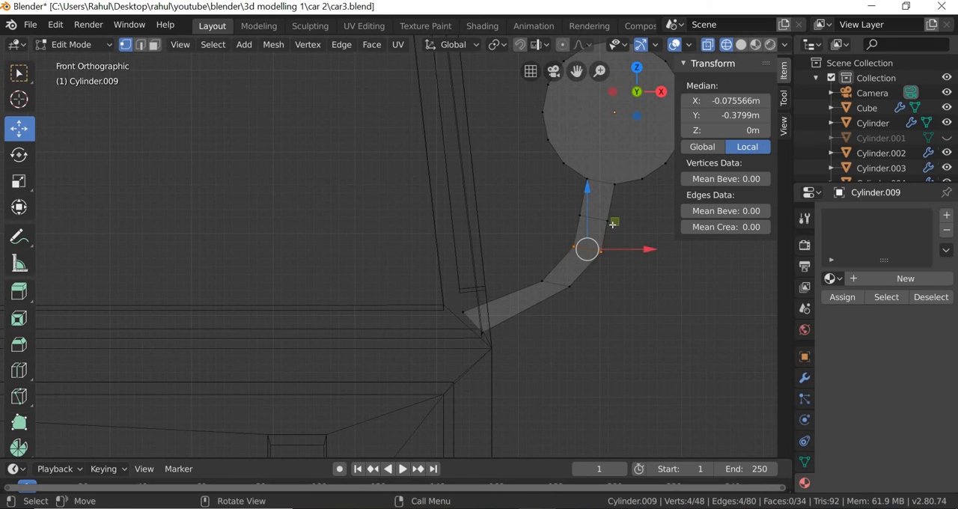
drag(605, 222, 605, 224)
Reposition the lower bend's vertex pair to about X -0.183 m and Y -0.459 m local, and clear the selection.
drag(529, 266, 588, 304)
click(18, 74)
click(19, 129)
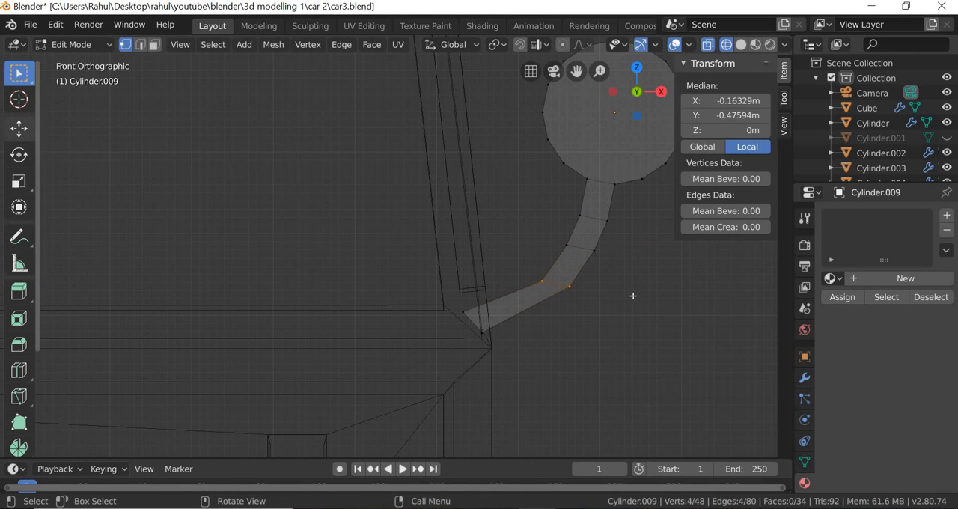
drag(583, 257, 580, 254)
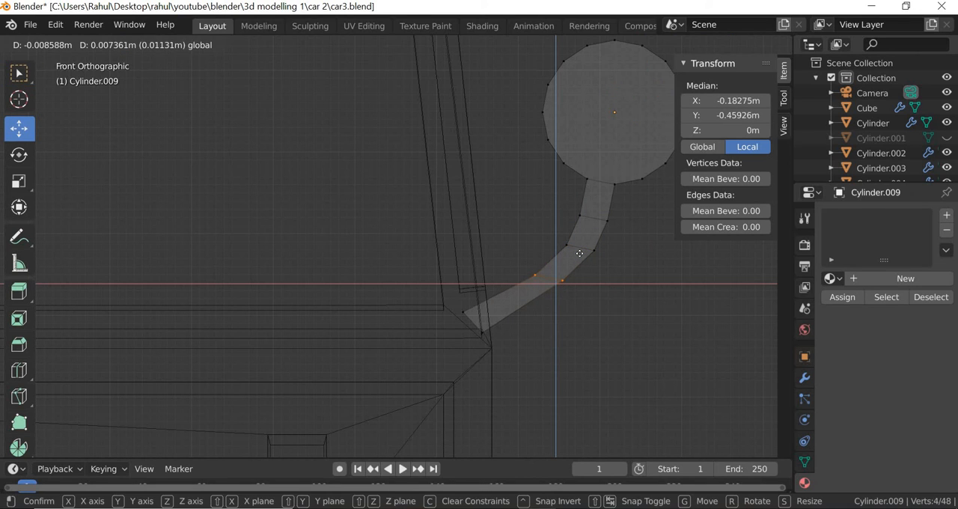
click(636, 345)
Select the disc's flat circular face in face mode and inset it to leave a narrow rim.
scroll(636, 346, down, 2)
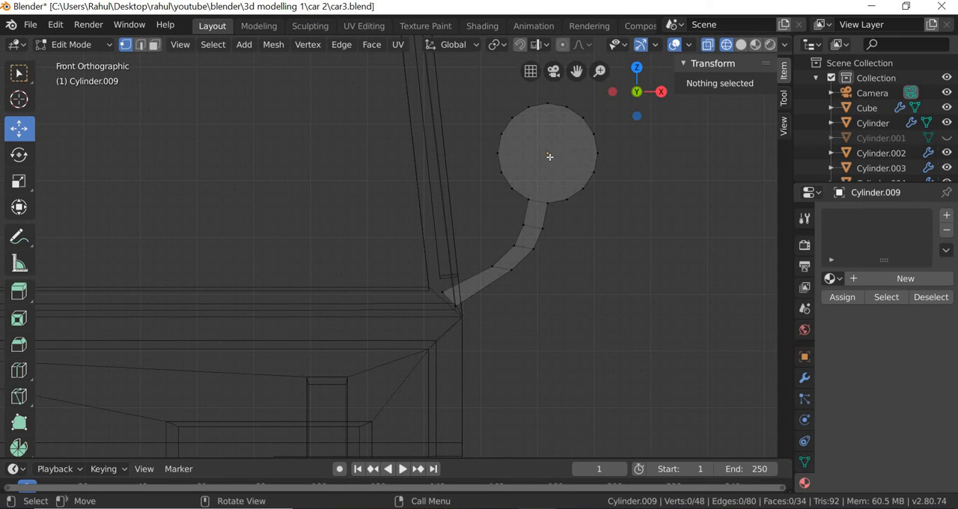
middle_drag(594, 260, 534, 300)
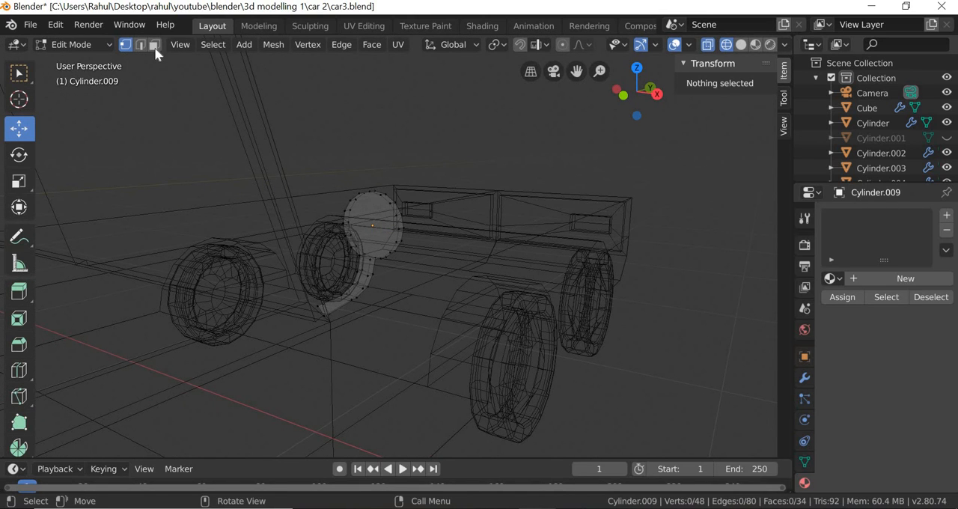
click(382, 274)
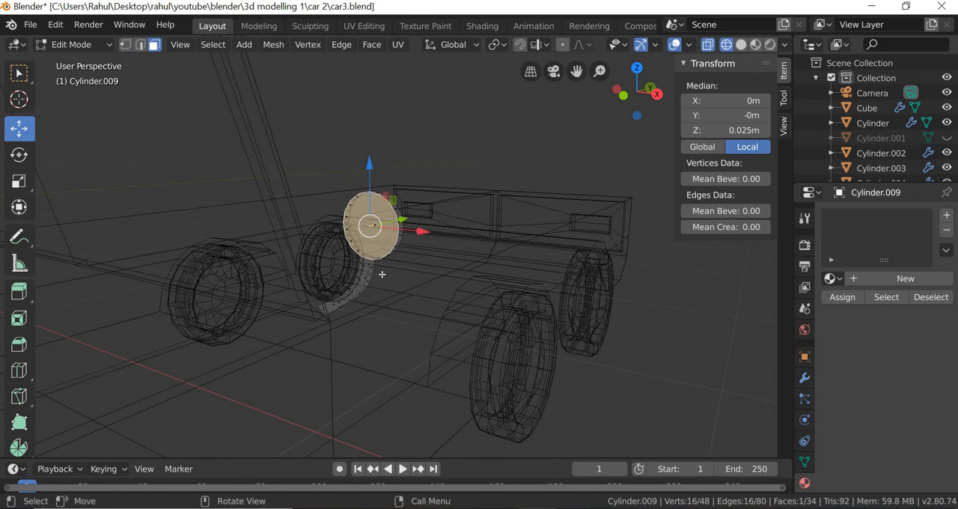
scroll(382, 274, up, 2)
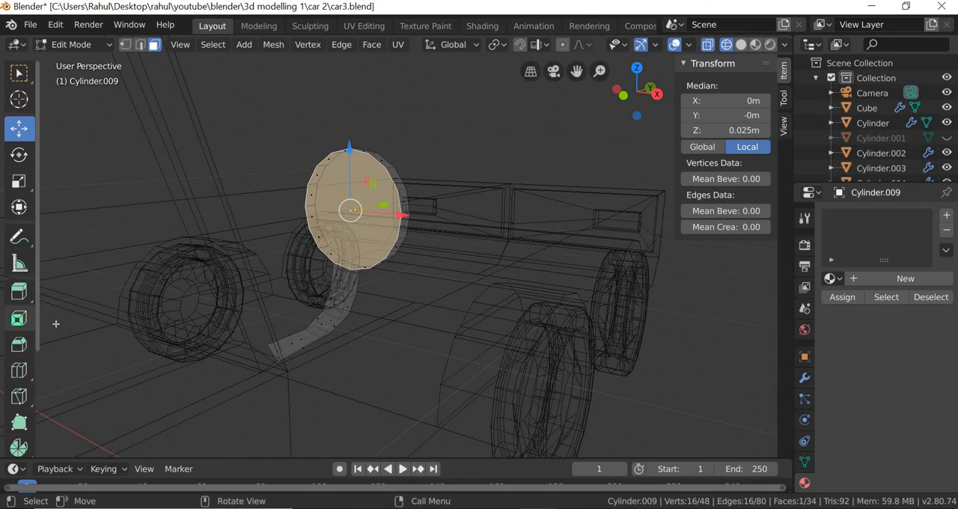
click(19, 319)
drag(379, 336, 378, 332)
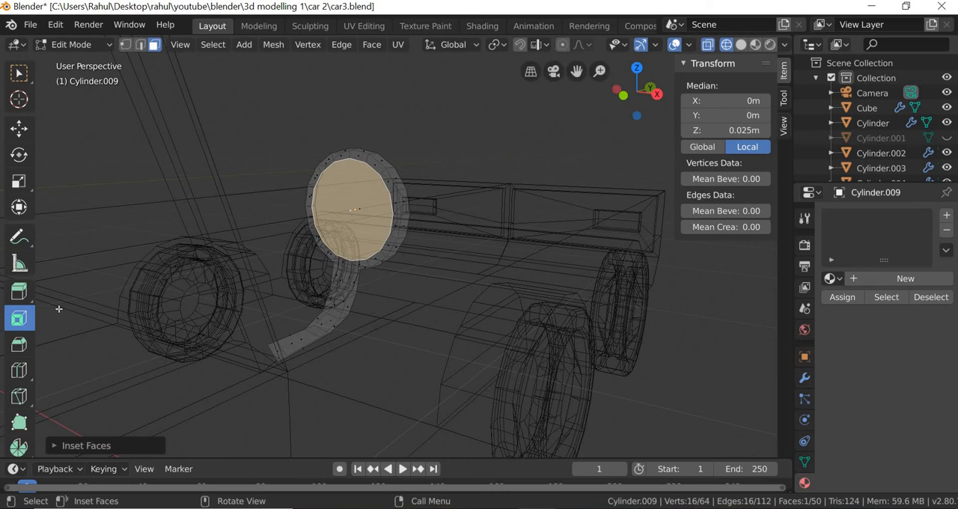
Extrude the inset face inward to about 0.009 m local Z, recessing the mirror surface within the rim.
click(20, 292)
drag(289, 221, 291, 231)
drag(328, 264, 328, 264)
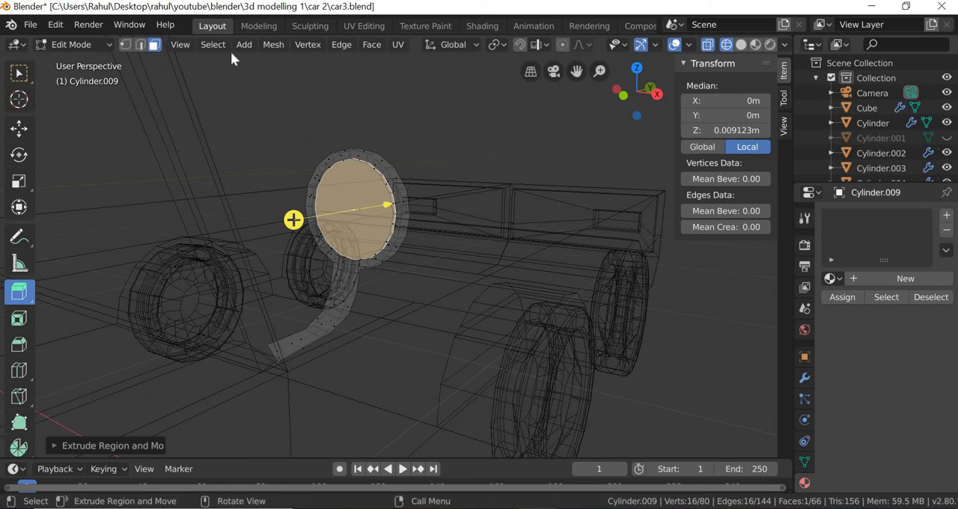
Return to object mode and show the scene in material preview shading with X-ray off.
click(106, 43)
click(102, 59)
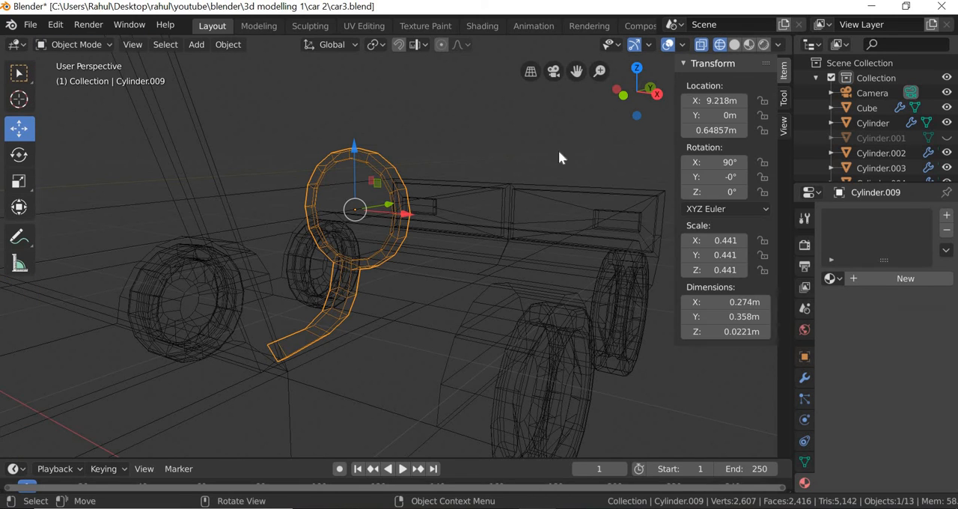
click(734, 45)
click(701, 47)
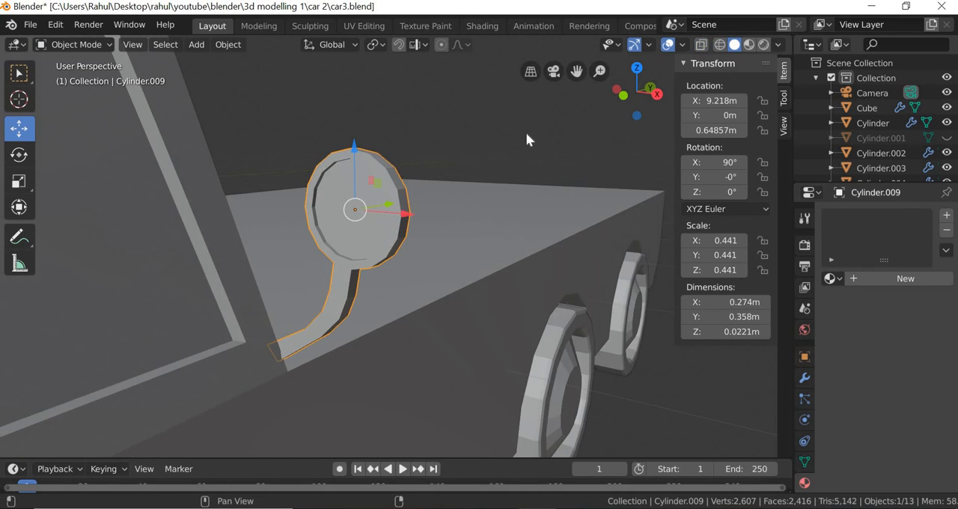
click(749, 44)
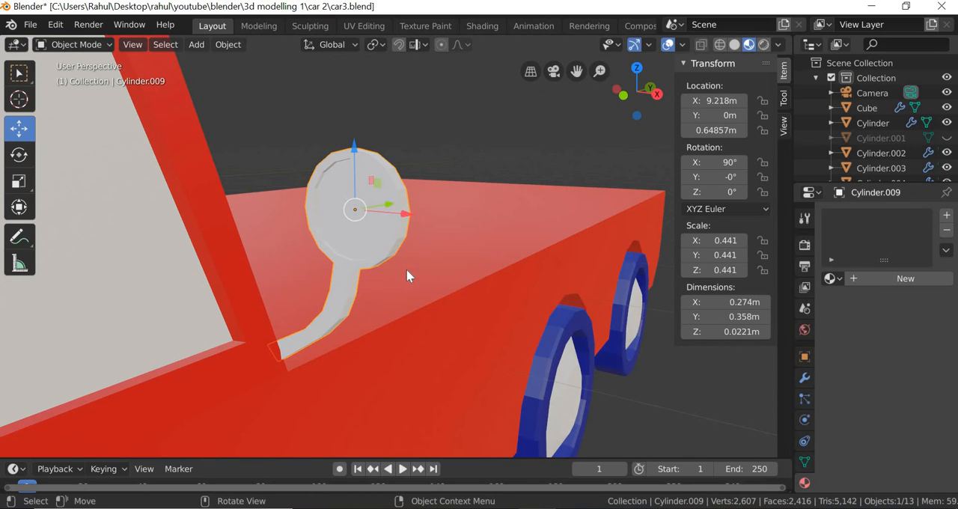
Move the side mirror object along Y to about -0.046 m at the base of the windshield.
key(alt+a)
middle_drag(403, 270, 195, 260)
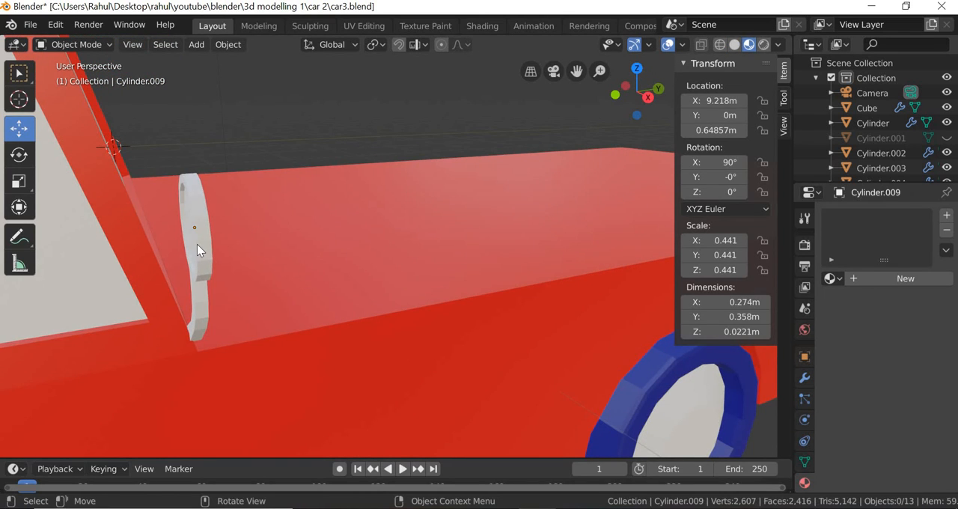
click(197, 244)
drag(248, 220, 261, 298)
middle_drag(357, 316, 278, 307)
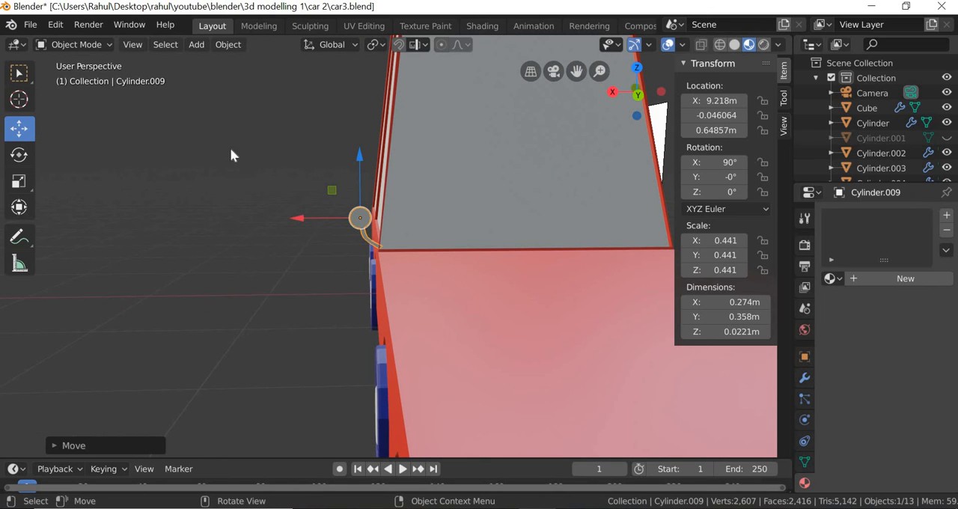
shift+middle_drag(563, 297, 337, 299)
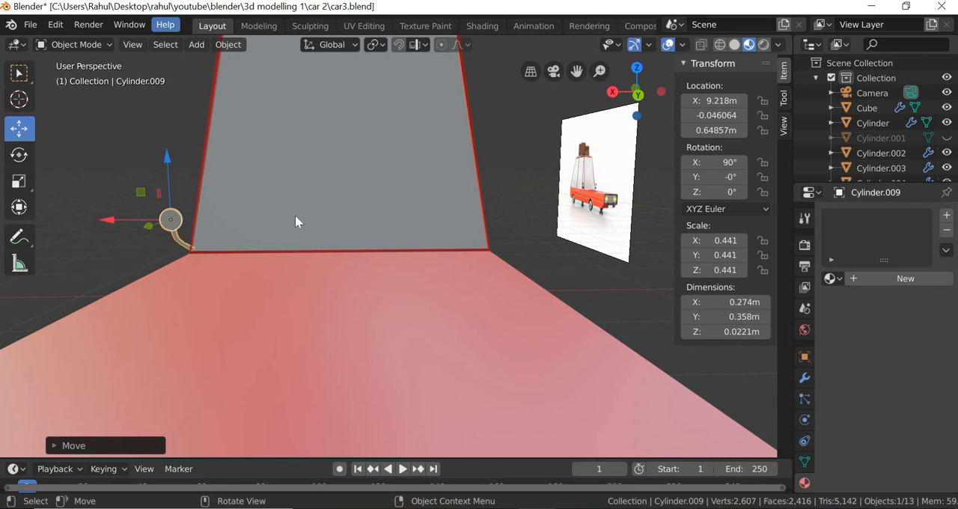
Enter edit mode on the side mirror with X-ray on and box-select its entire mesh.
click(114, 42)
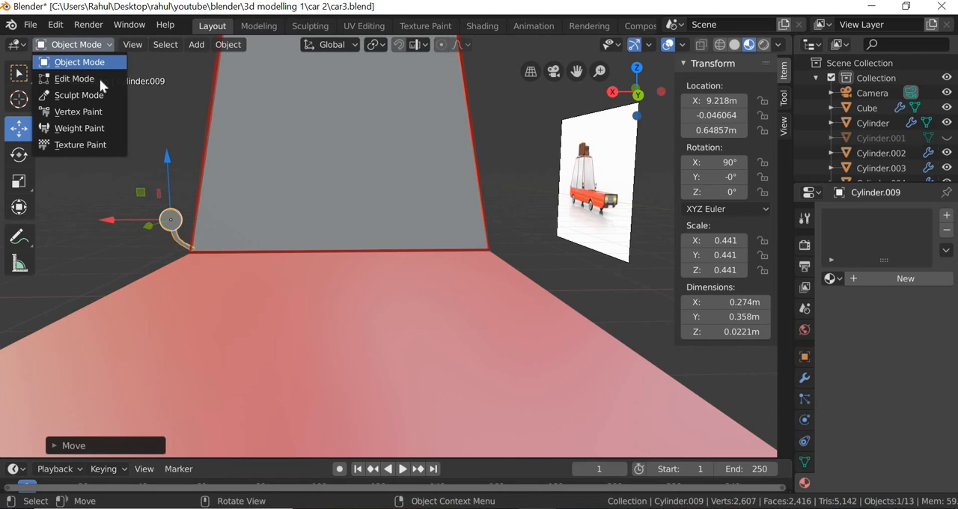
click(84, 79)
drag(253, 301, 248, 290)
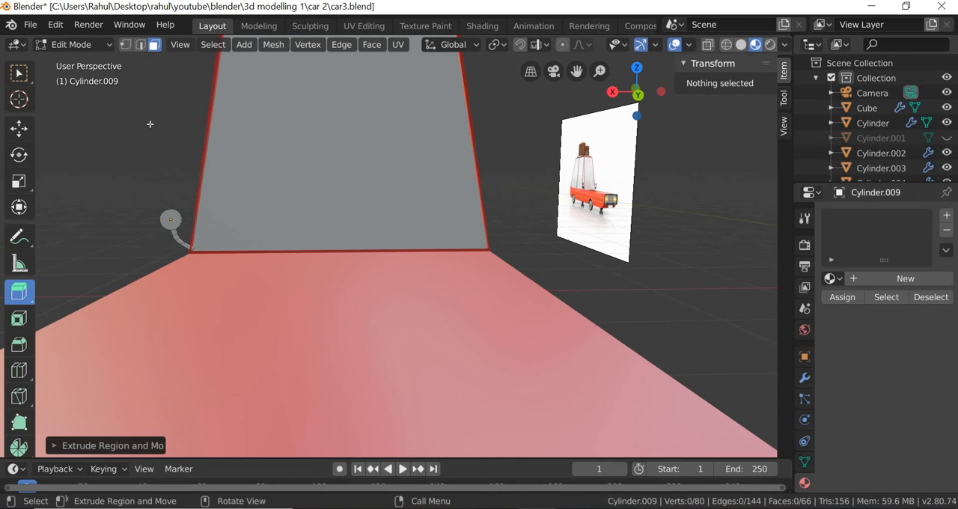
key(alt+z)
click(20, 74)
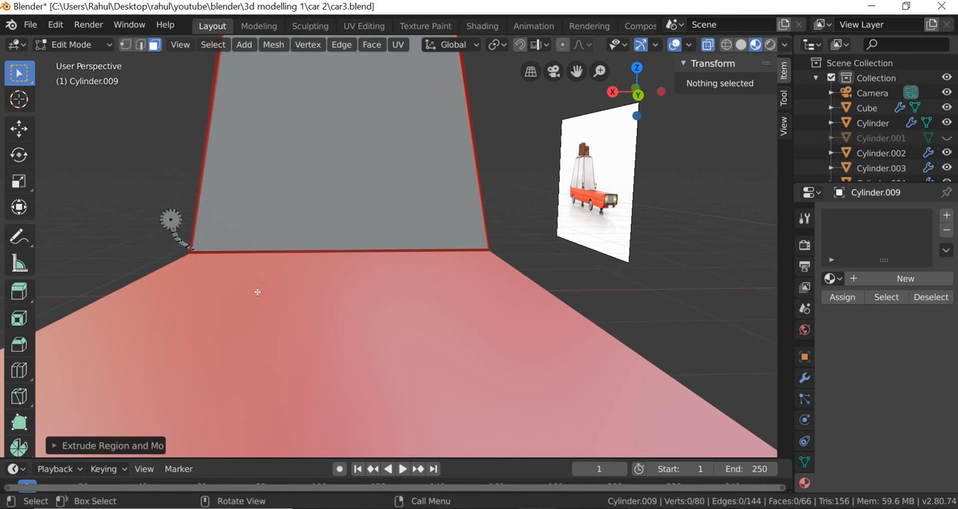
drag(257, 289, 123, 169)
scroll(229, 303, down, 3)
scroll(228, 322, up, 3)
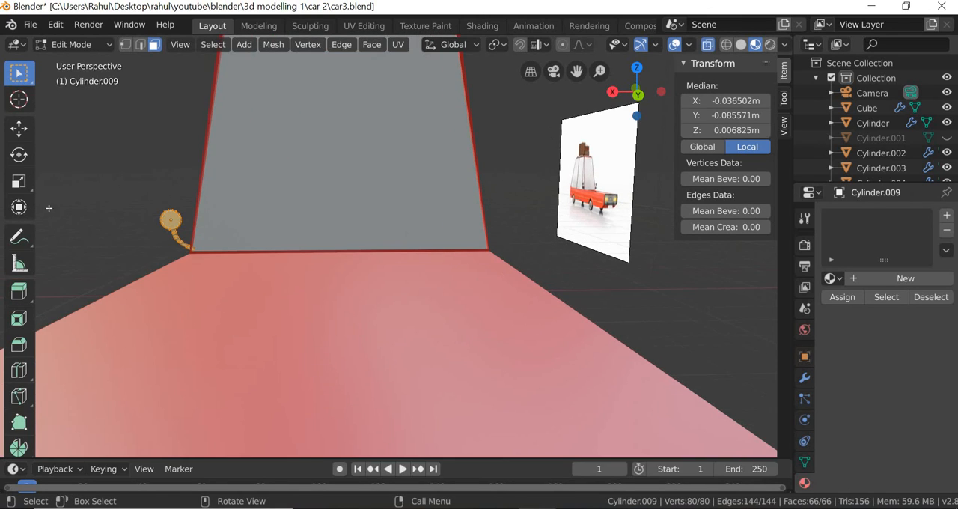
Move the selected mesh outward along X to about 1.98 m local, away from its origin, and return to object mode.
click(25, 130)
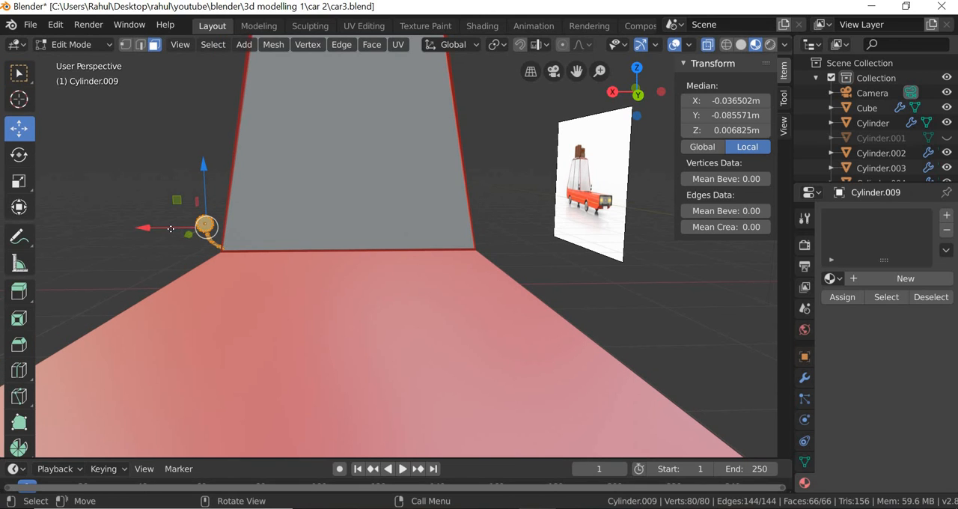
key(g)
key(x)
click(85, 223)
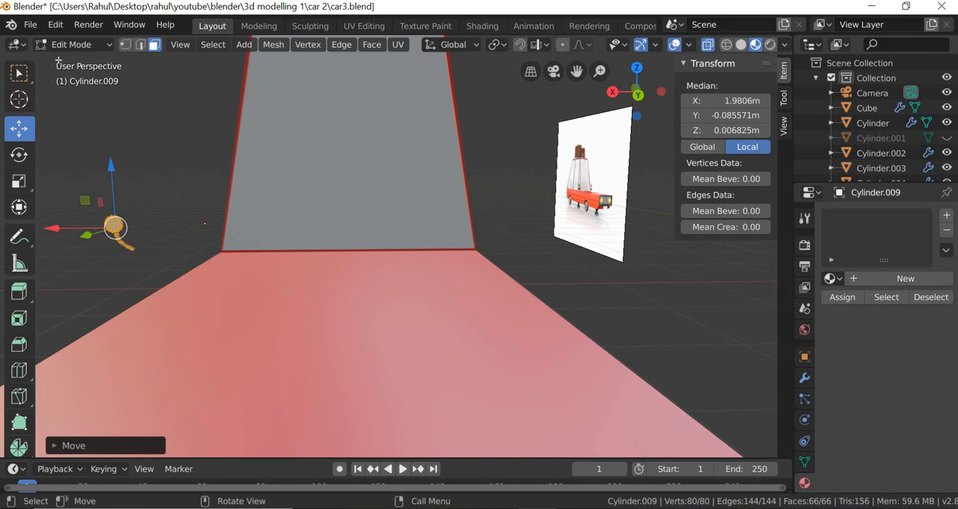
click(109, 44)
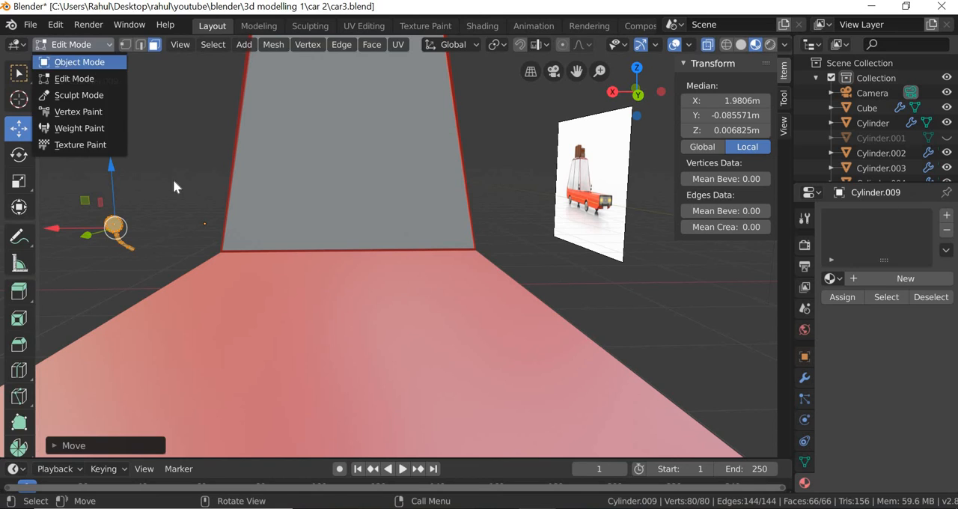
click(74, 63)
Add a Mirror modifier on the X axis to the side mirror object.
click(185, 231)
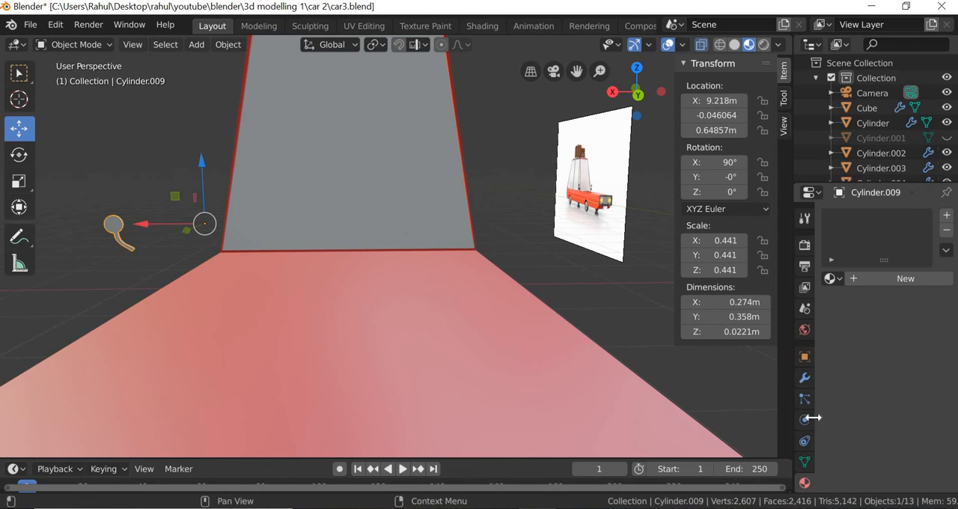
click(805, 379)
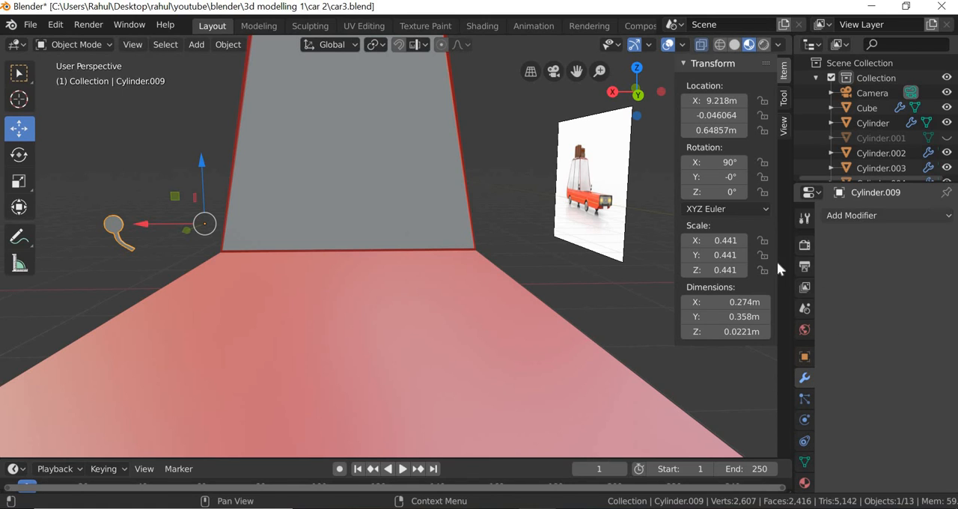
click(861, 218)
click(652, 368)
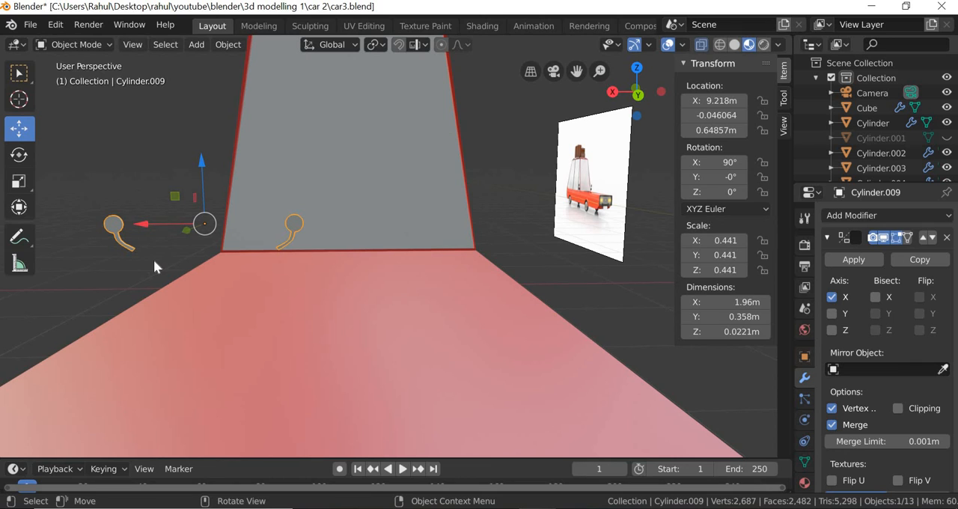
Move the mirrored pair along X to about 7.787 m to centre it on the car, keeping the side mirror selected.
key(g)
key(x)
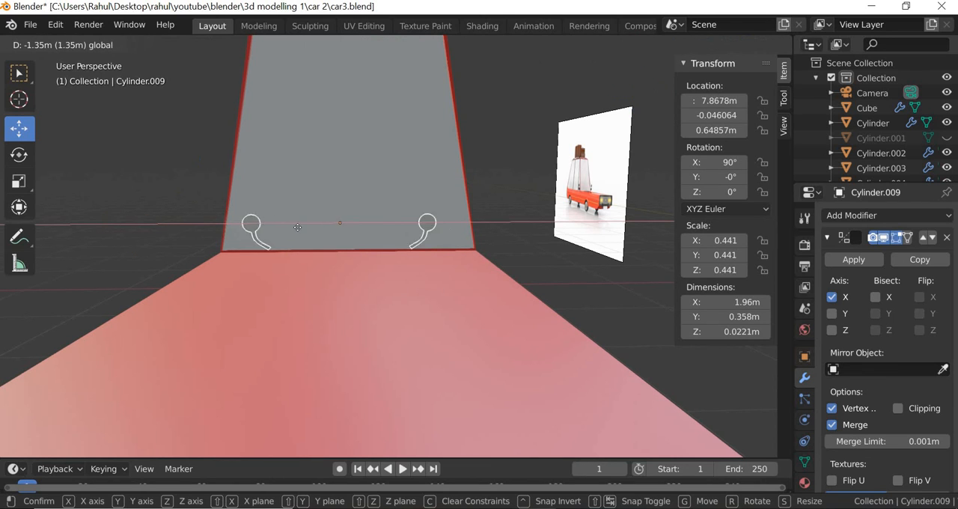
click(335, 342)
click(311, 288)
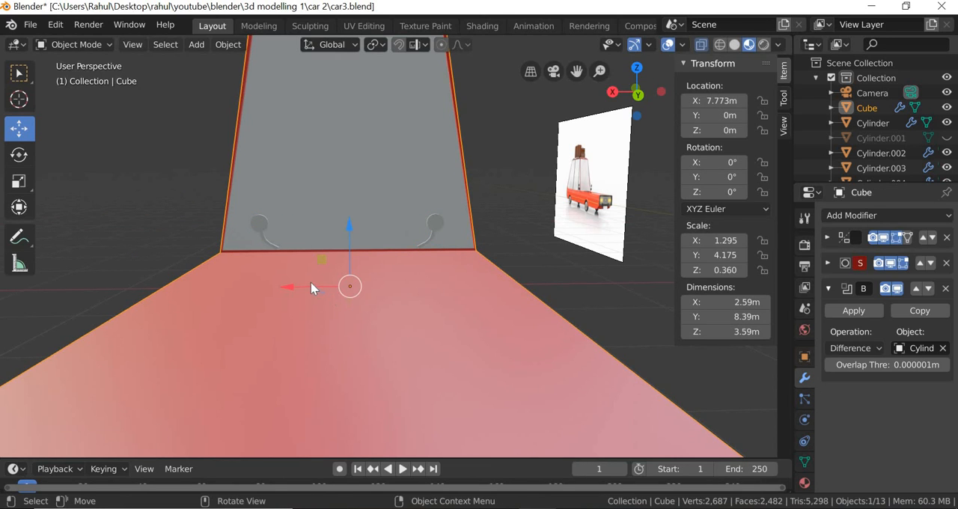
click(259, 229)
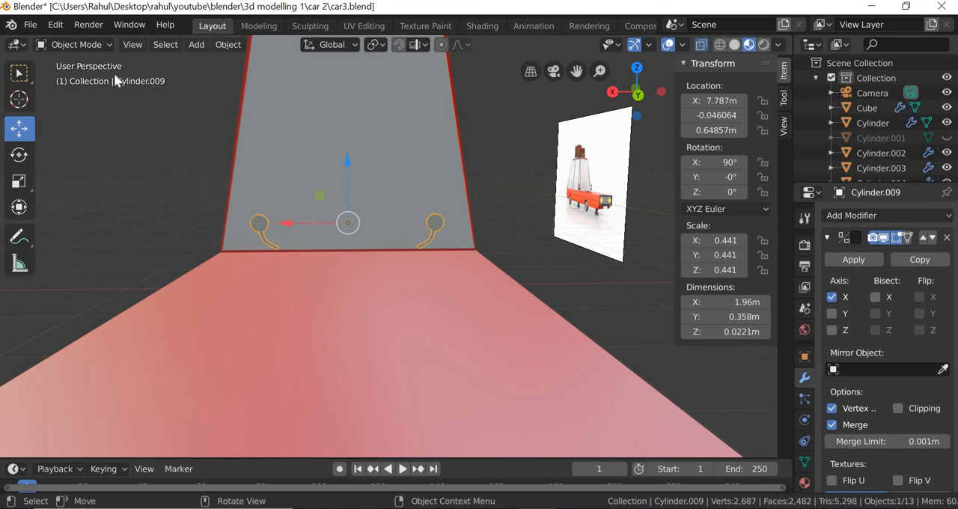
In edit mode, move the mirror mesh outward to about X 3.26 m and Y -0.119 m local, placing the stems at the windshield's lower corners.
click(108, 40)
click(91, 77)
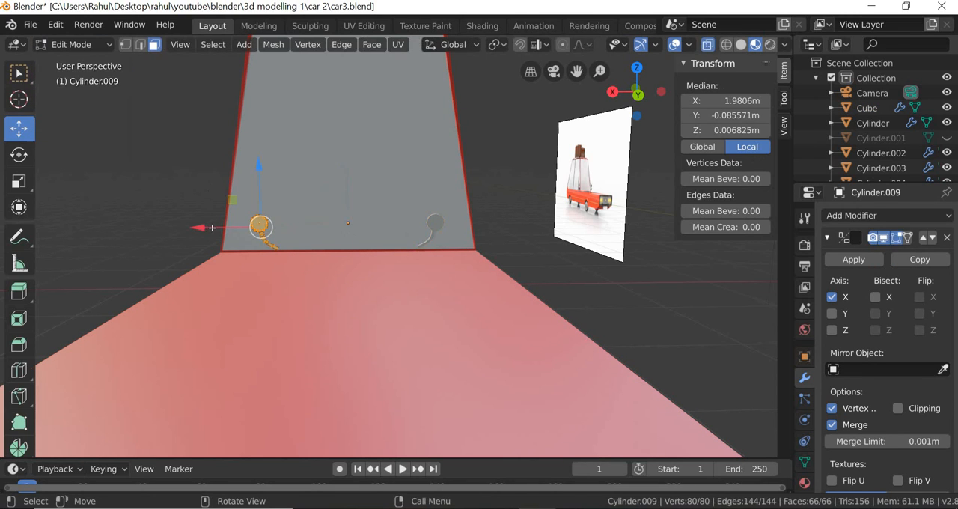
drag(208, 228, 147, 209)
key(g)
click(130, 264)
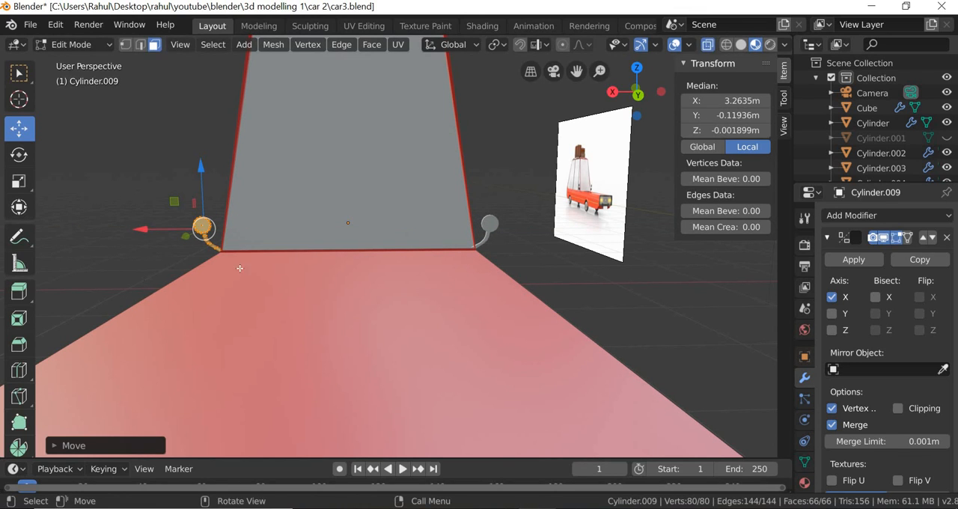
Check how the stem meets the car body from the side, clear the mesh selection and return to object mode.
middle_drag(239, 269, 677, 225)
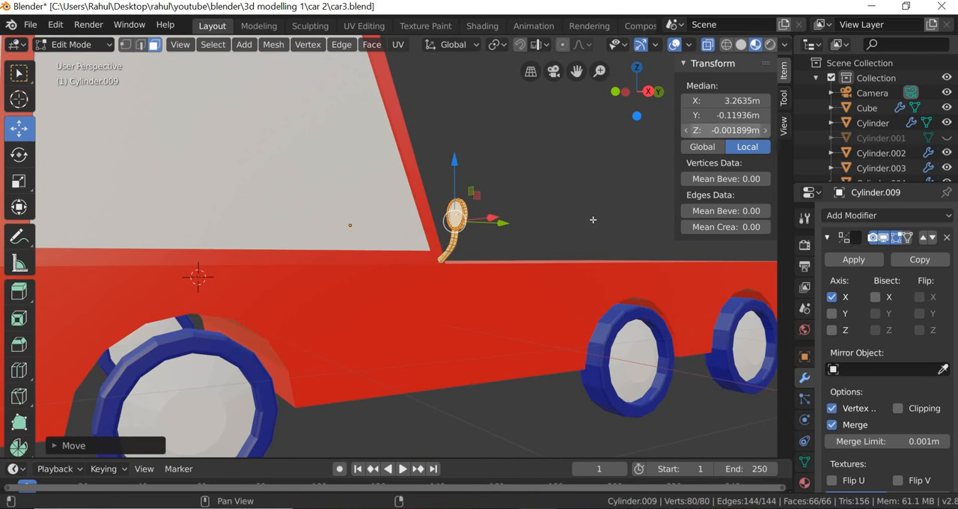
middle_drag(593, 220, 620, 230)
scroll(569, 176, up, 1)
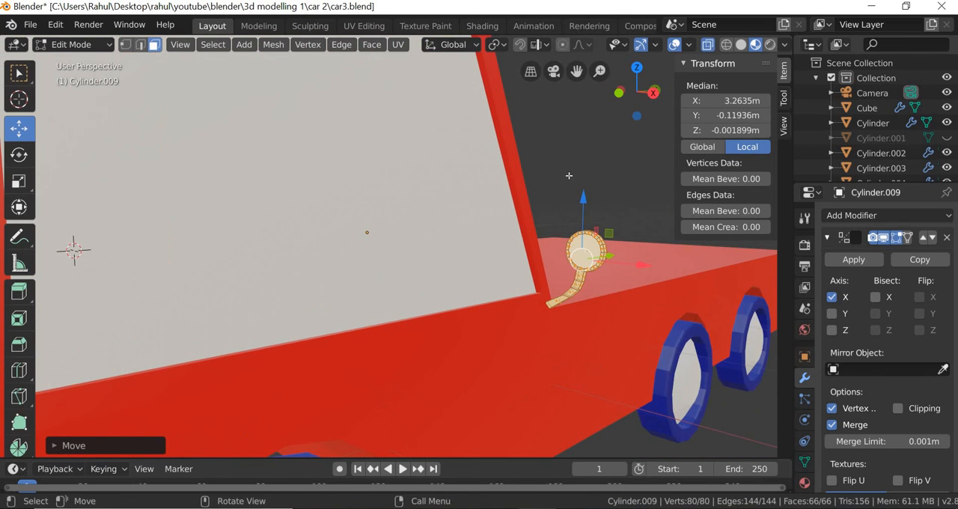
click(599, 293)
middle_drag(613, 296, 593, 289)
scroll(595, 288, up, 3)
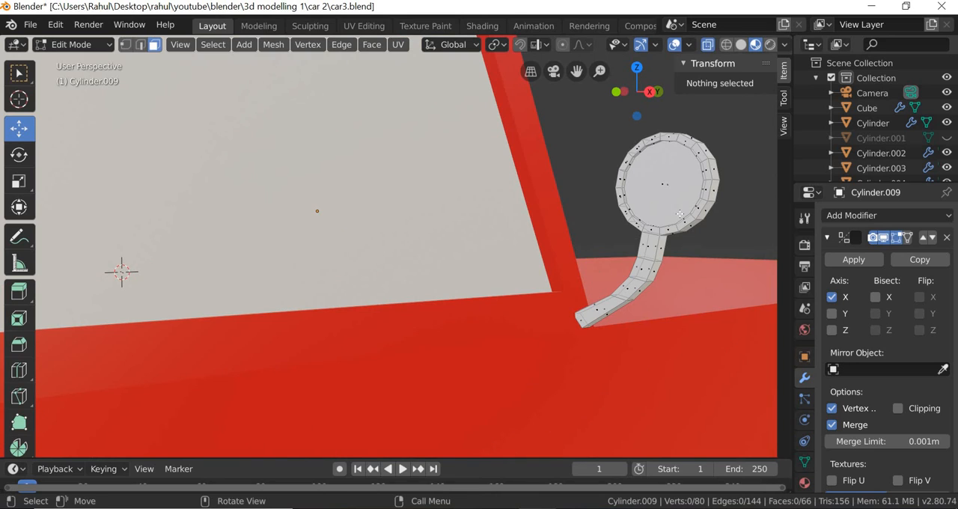
click(98, 44)
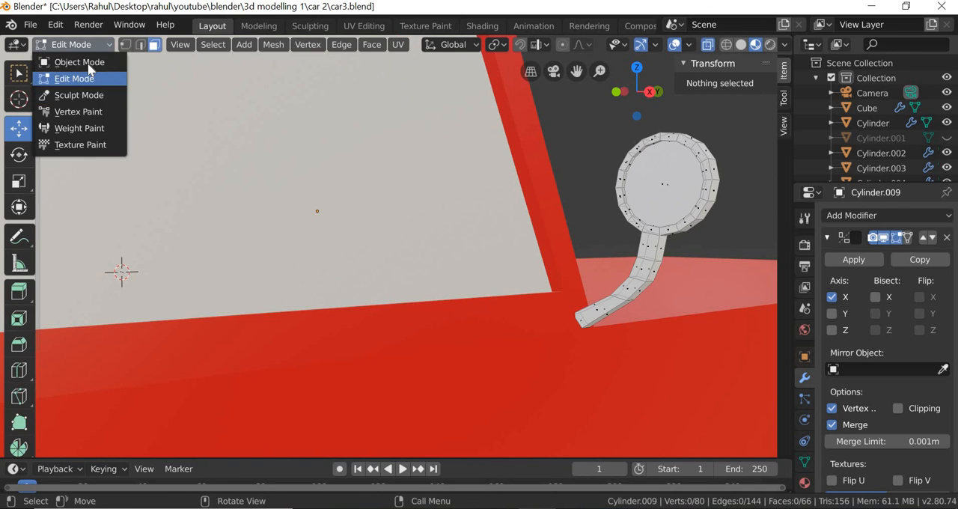
click(79, 62)
Select the side mirror, add a material slot and assign the existing red material.
middle_drag(547, 257, 456, 268)
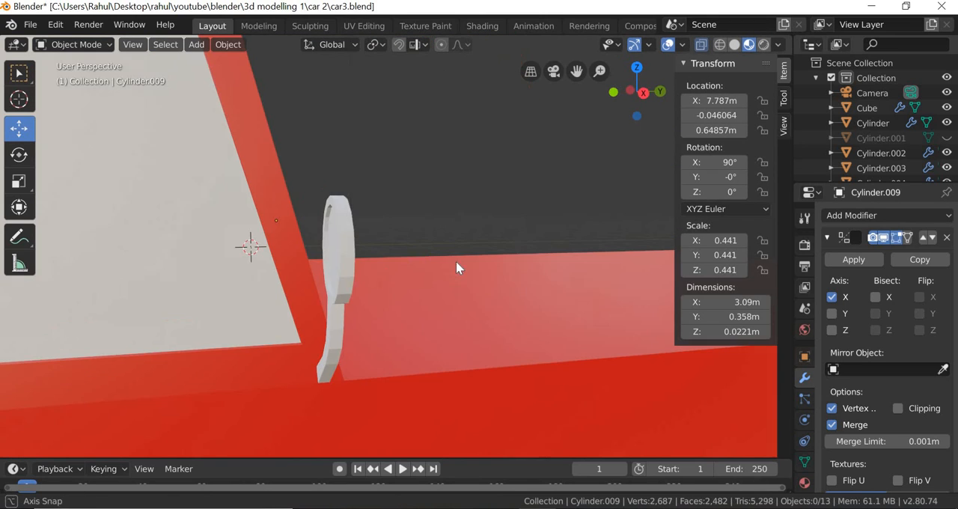
click(352, 250)
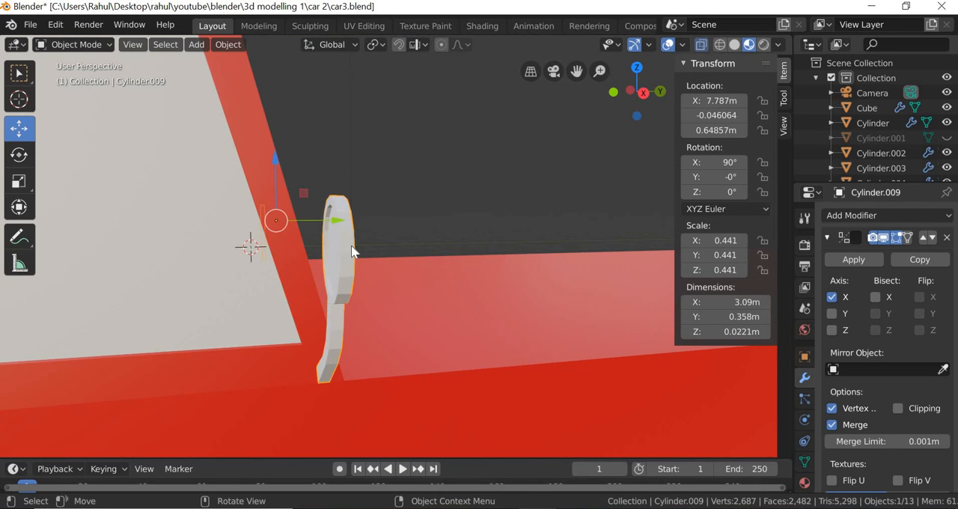
click(805, 483)
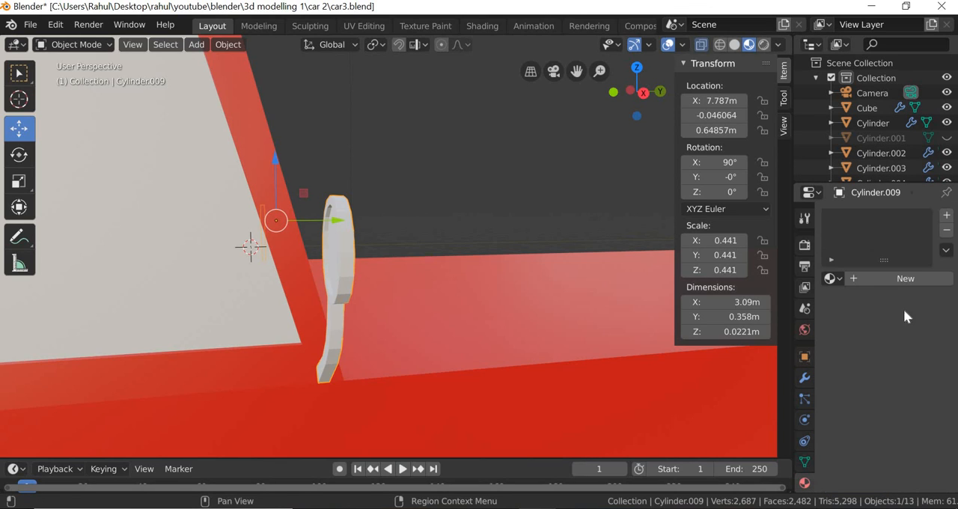
click(947, 216)
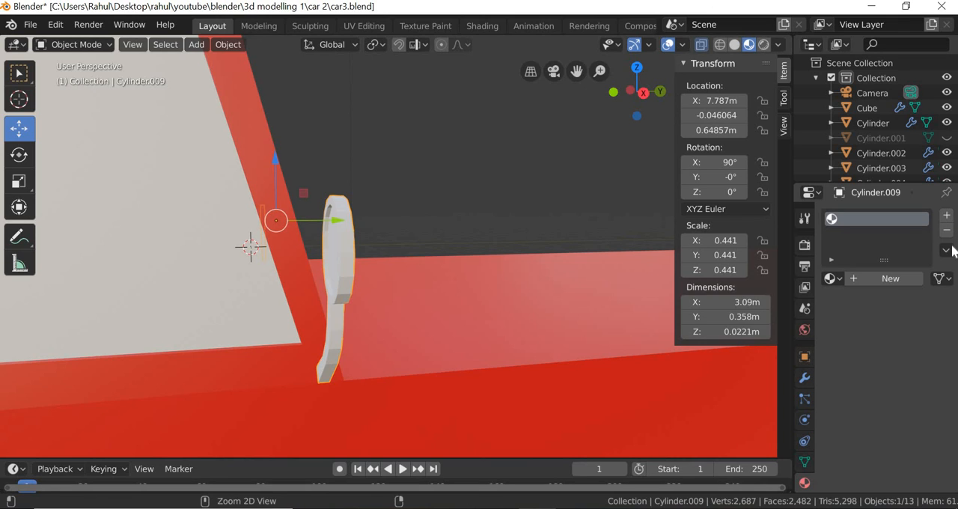
click(832, 279)
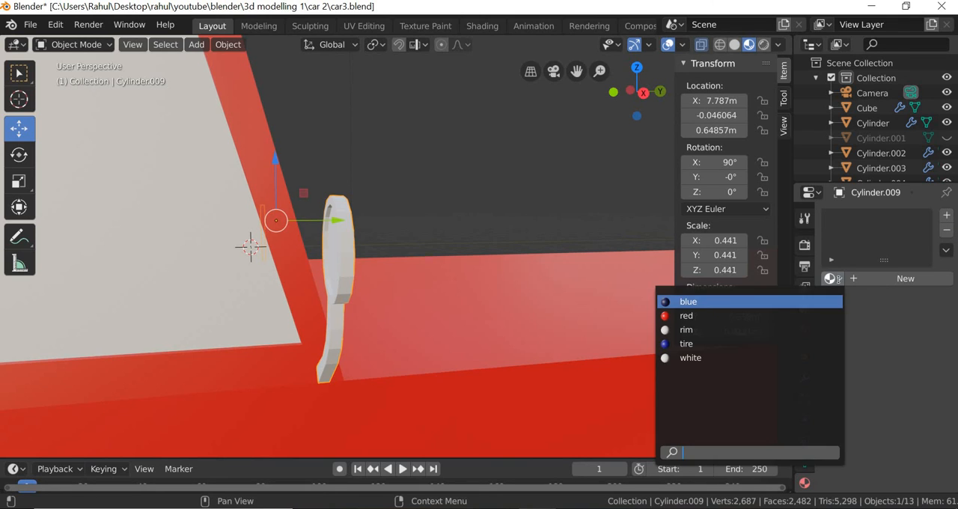
click(692, 315)
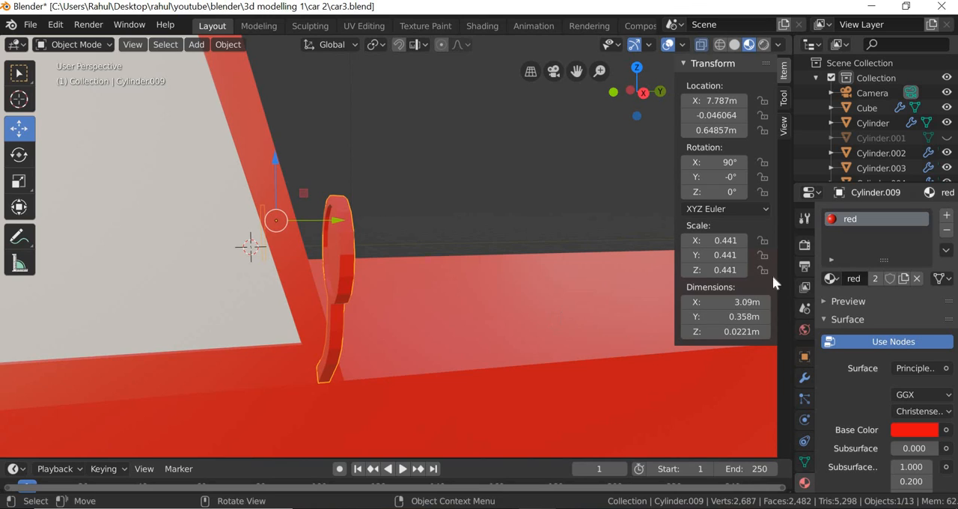
Add a second material slot to the side mirror and fill it with the existing white material.
click(947, 217)
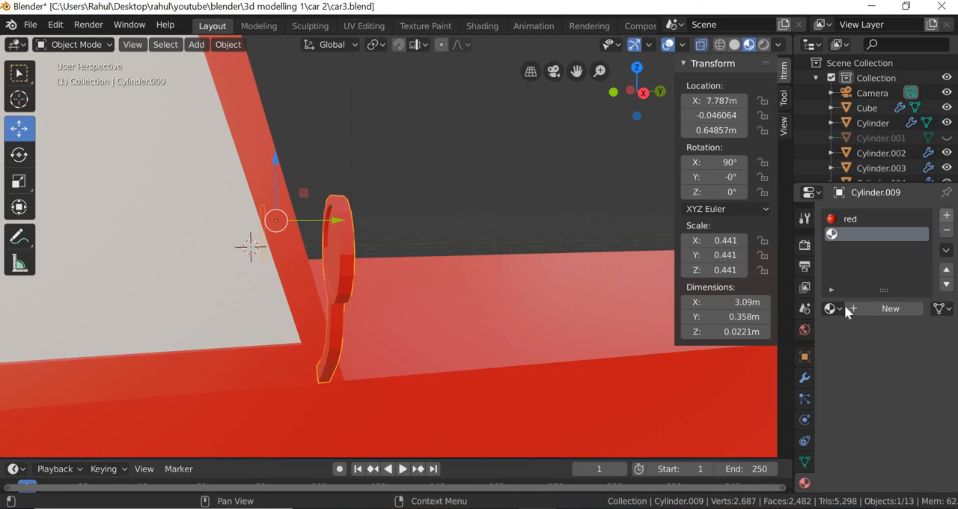
click(835, 308)
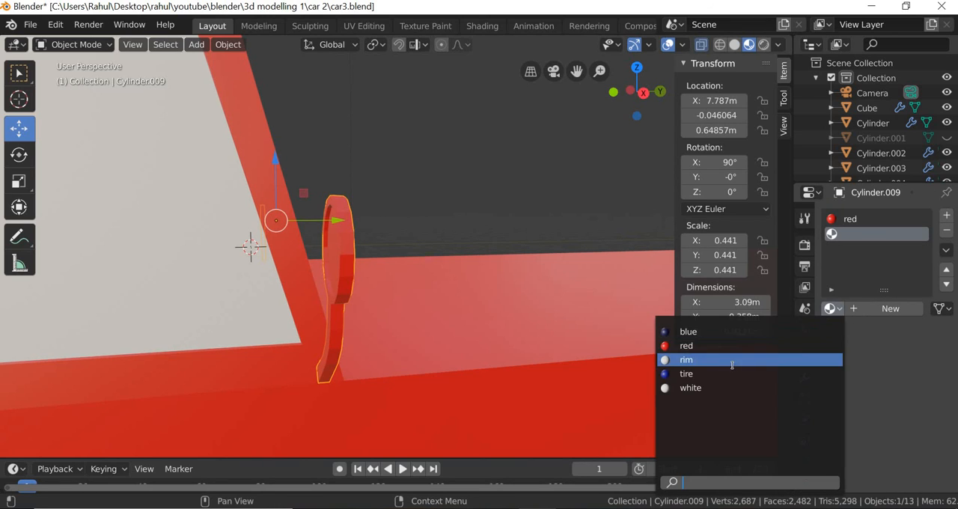
click(691, 388)
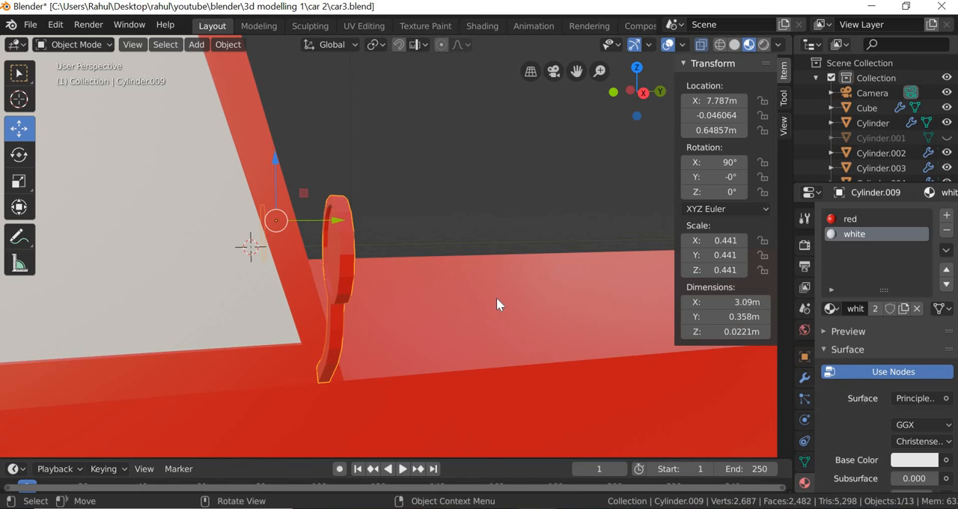
middle_drag(496, 297, 418, 266)
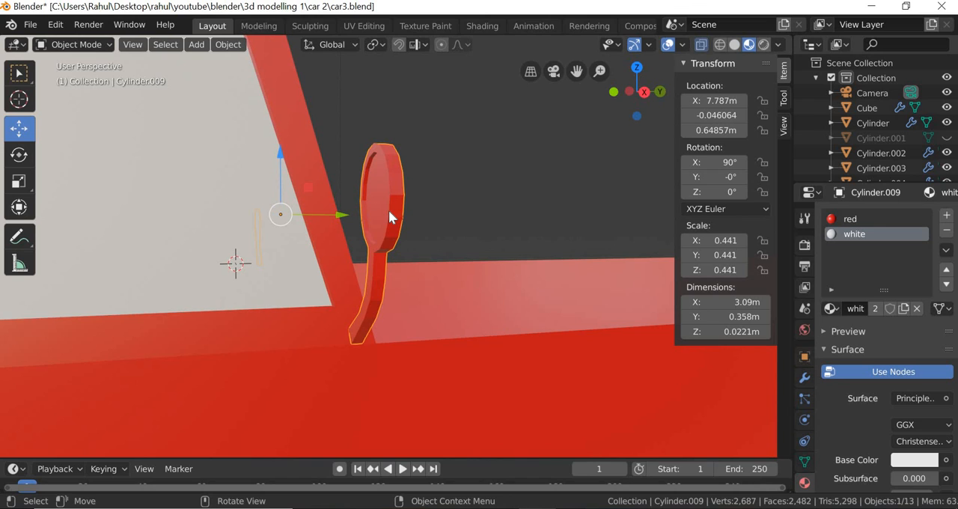
In edit mode, select the inner glass face of the side mirror and assign the white material to it.
click(113, 45)
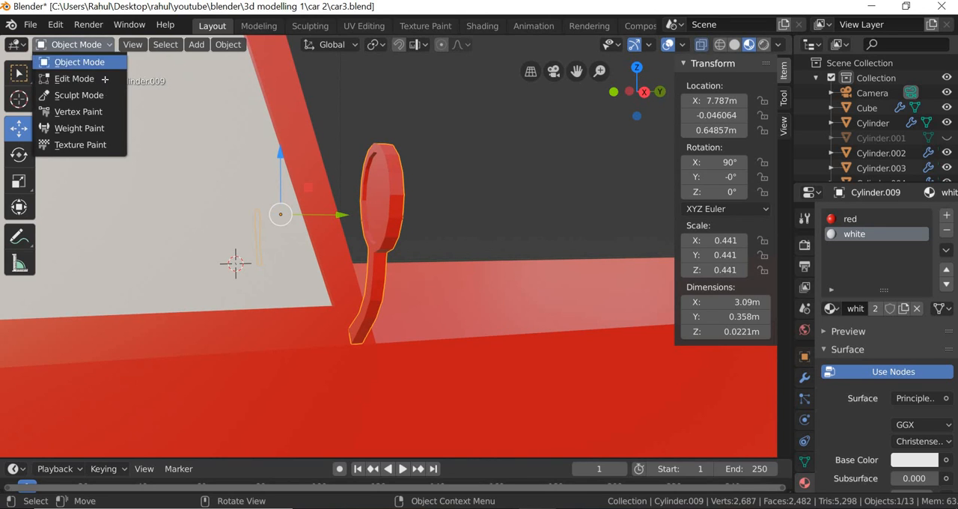
click(75, 77)
click(403, 201)
click(850, 219)
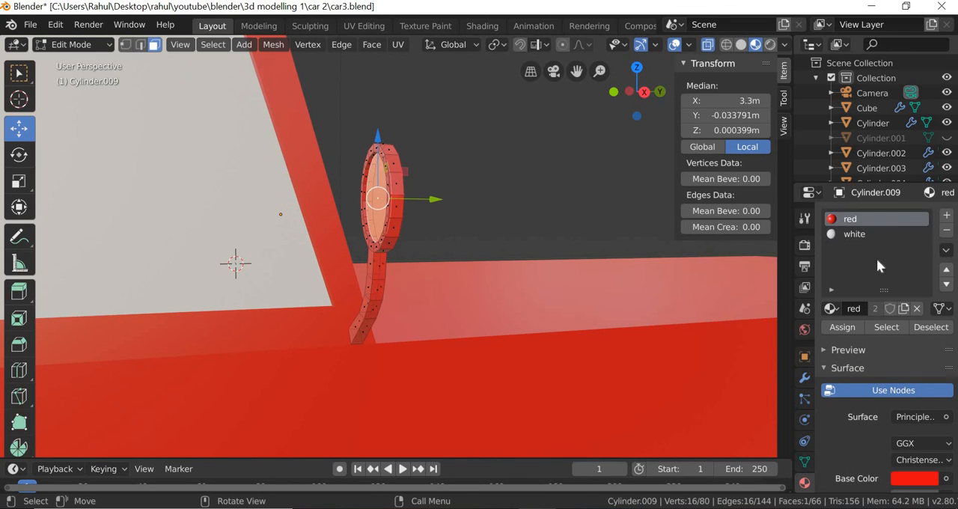
click(854, 233)
click(847, 330)
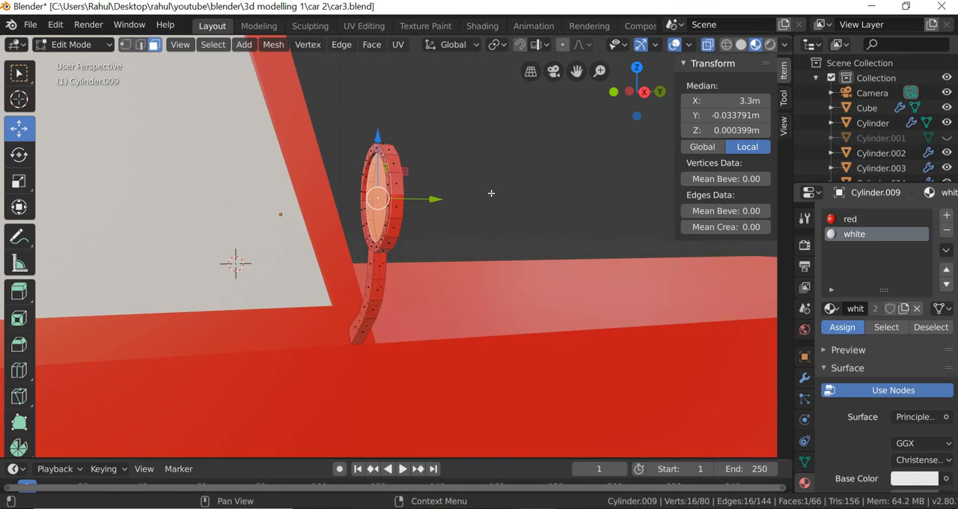
Clear the mirror's face selection and return to object mode with the side mirrors deselected.
click(518, 196)
scroll(515, 288, down, 7)
mouse_move(467, 300)
middle_down()
mouse_move(428, 295)
mouse_move(525, 293)
mouse_move(300, 225)
middle_up()
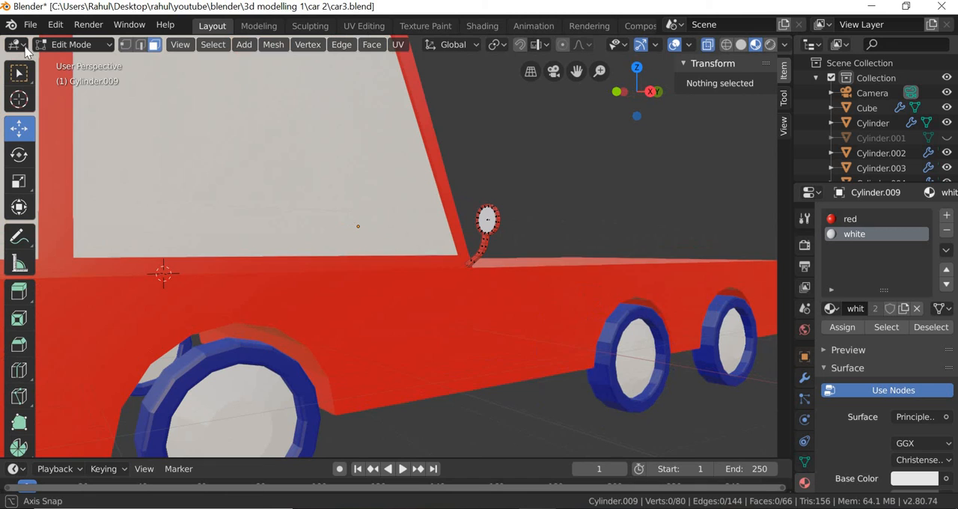
click(75, 44)
click(91, 65)
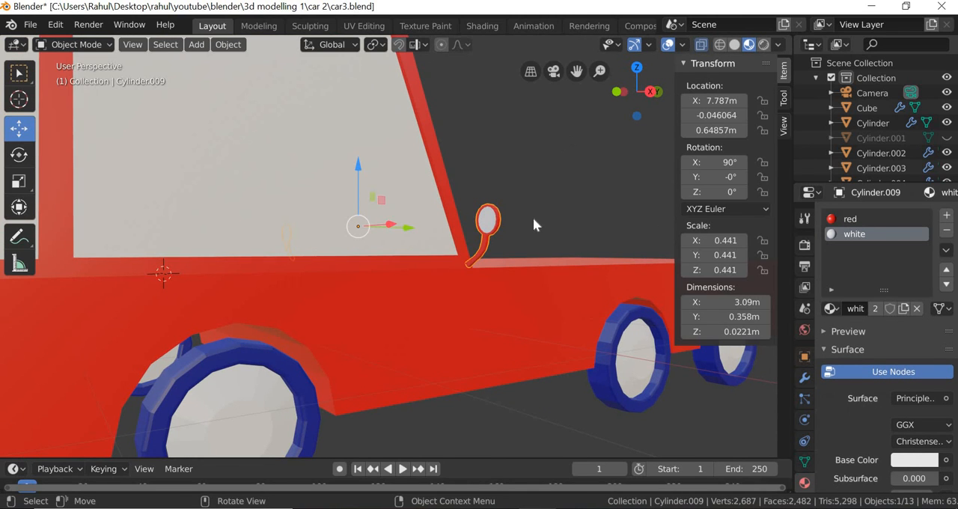
click(533, 217)
Examine the whole car from the side and the front, including how both side mirrors sit beside the windshield.
scroll(450, 290, down, 4)
mouse_move(427, 310)
middle_down()
mouse_move(231, 317)
mouse_move(455, 294)
mouse_move(442, 299)
middle_up()
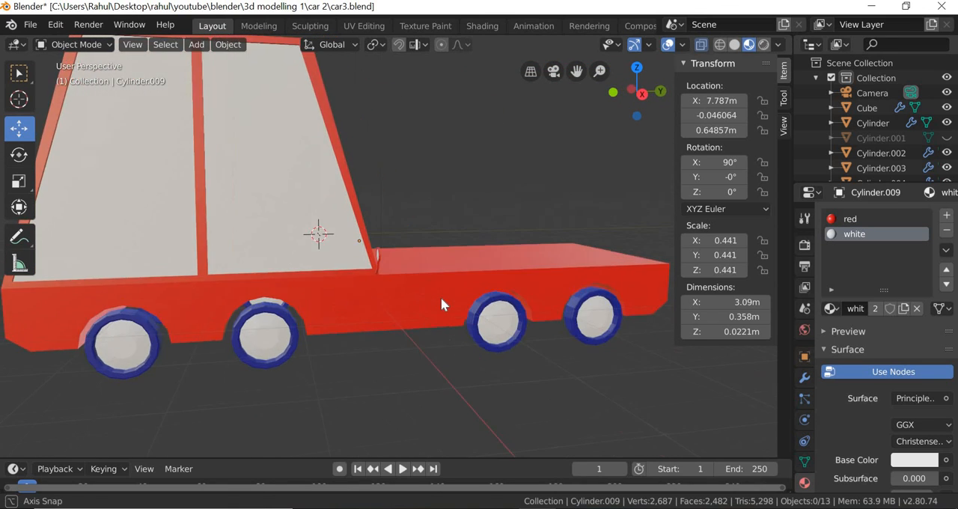
scroll(374, 347, down, 2)
middle_drag(374, 346, 412, 342)
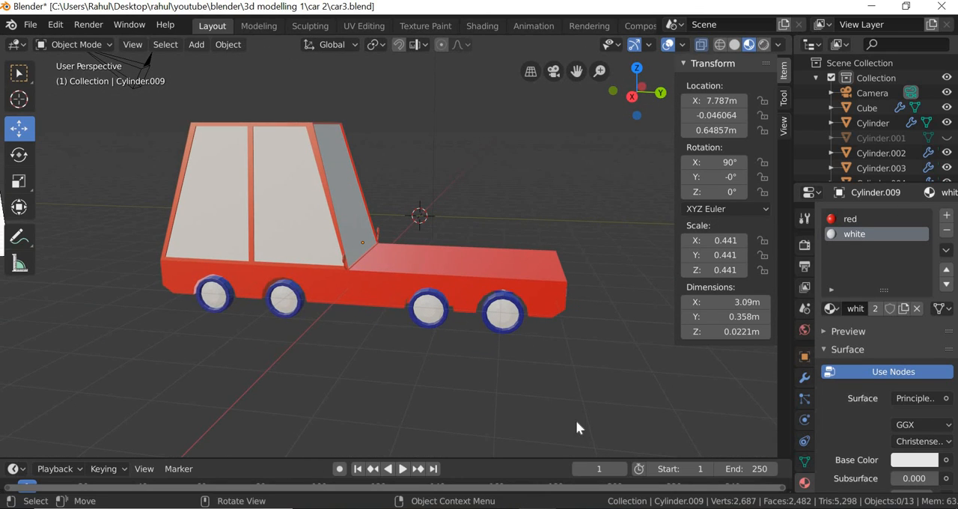
middle_drag(525, 357, 505, 362)
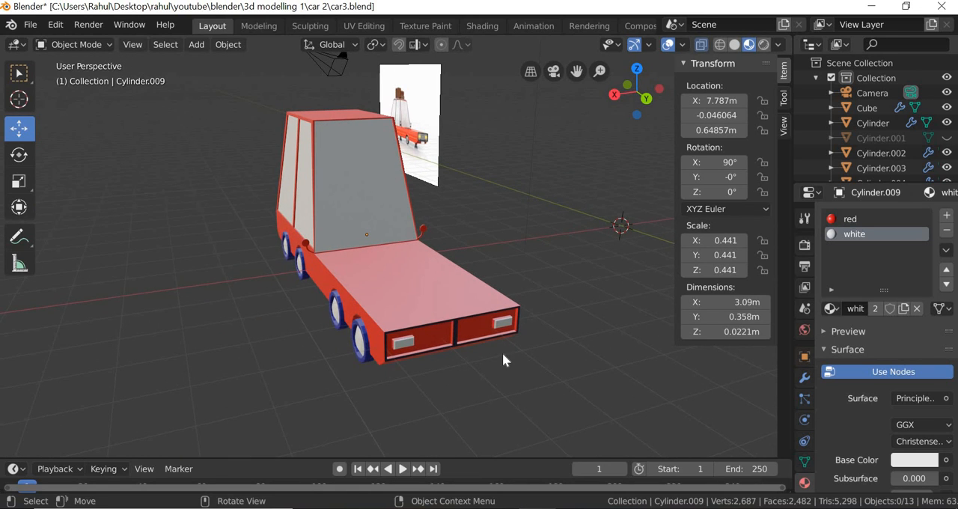